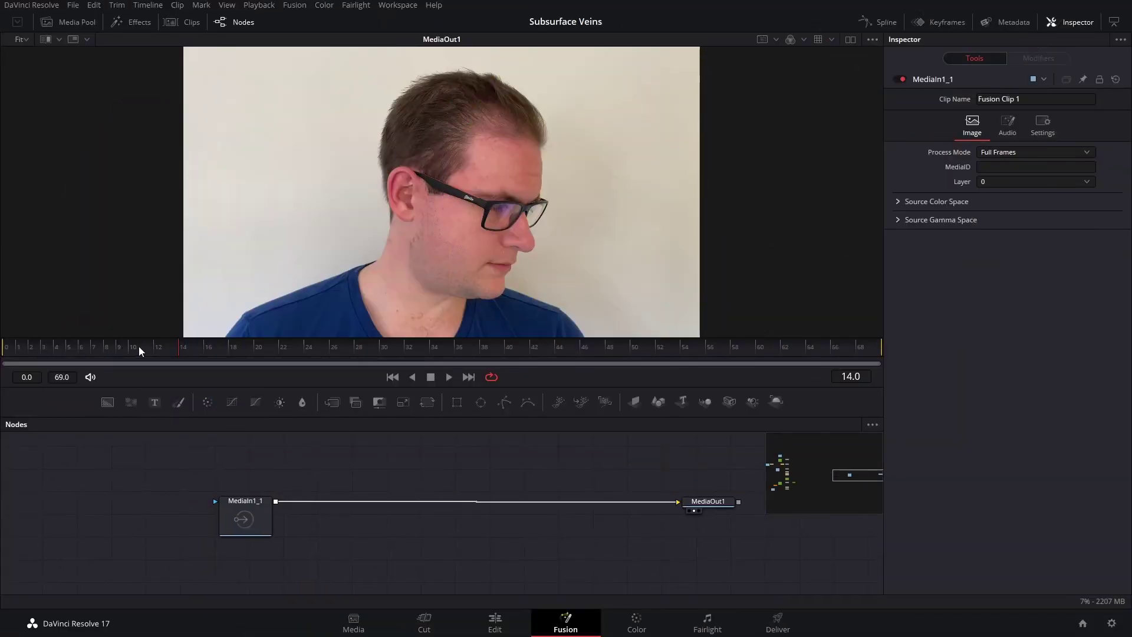
Add a Planar Tracker after MediaIn1_1 and show its output in the viewer
{"action": "left_click_drag", "start_coordinate": [321, 364], "coordinate": [919, 342]}
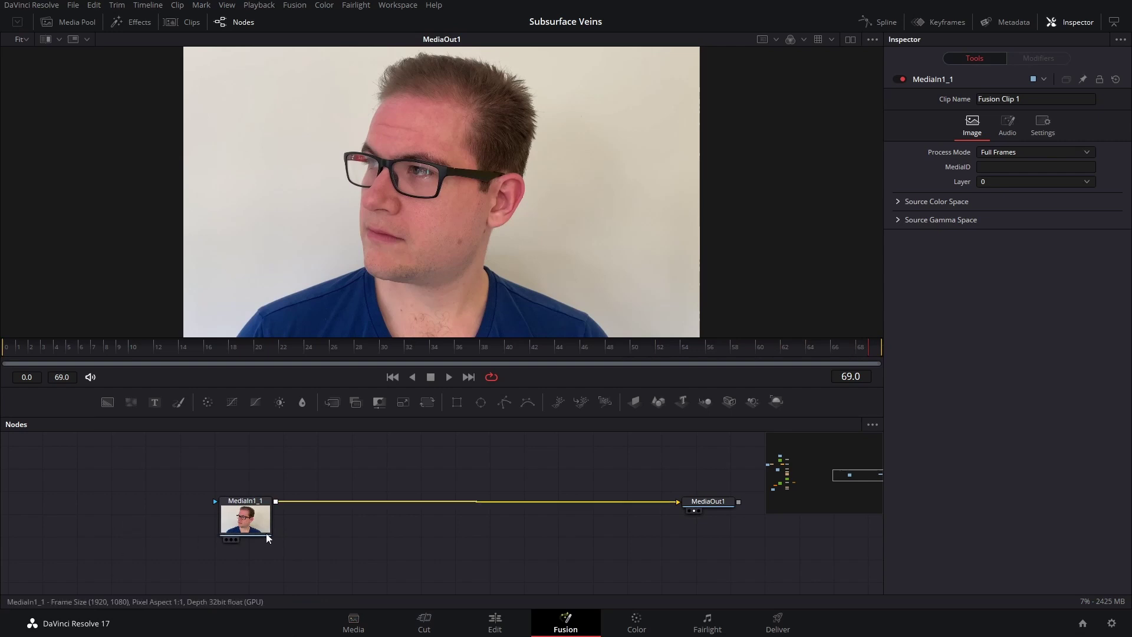
{"action": "left_click_drag", "start_coordinate": [247, 529], "coordinate": [196, 525]}
{"action": "key", "text": "shift+space"}
{"action": "type", "text": "plan"}
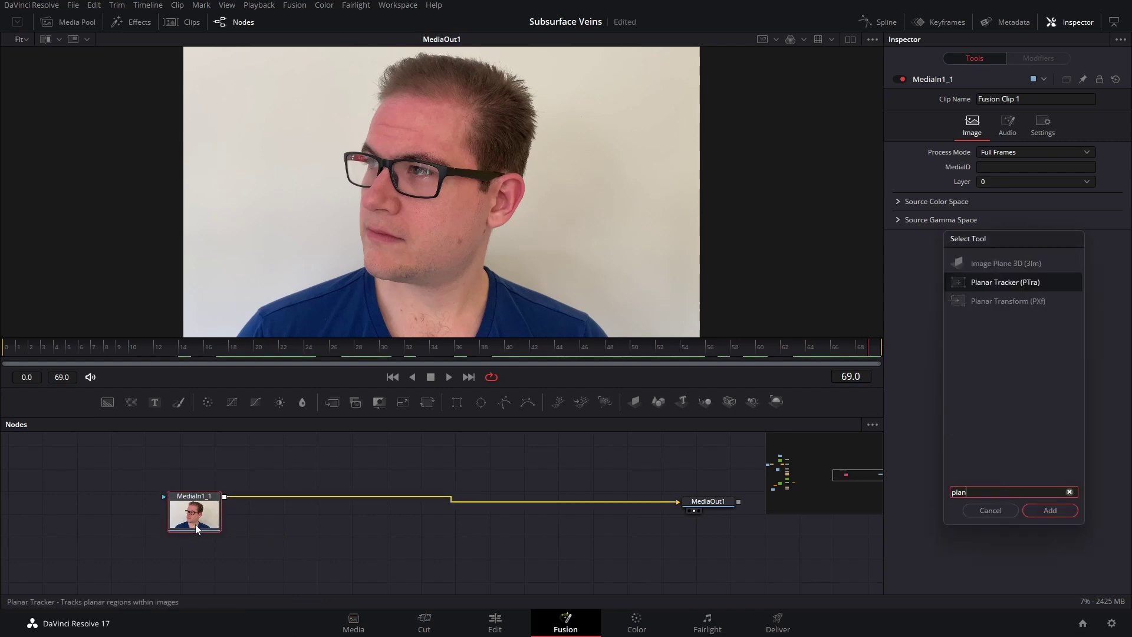
{"action": "key", "text": "Return"}
{"action": "key", "text": "1"}
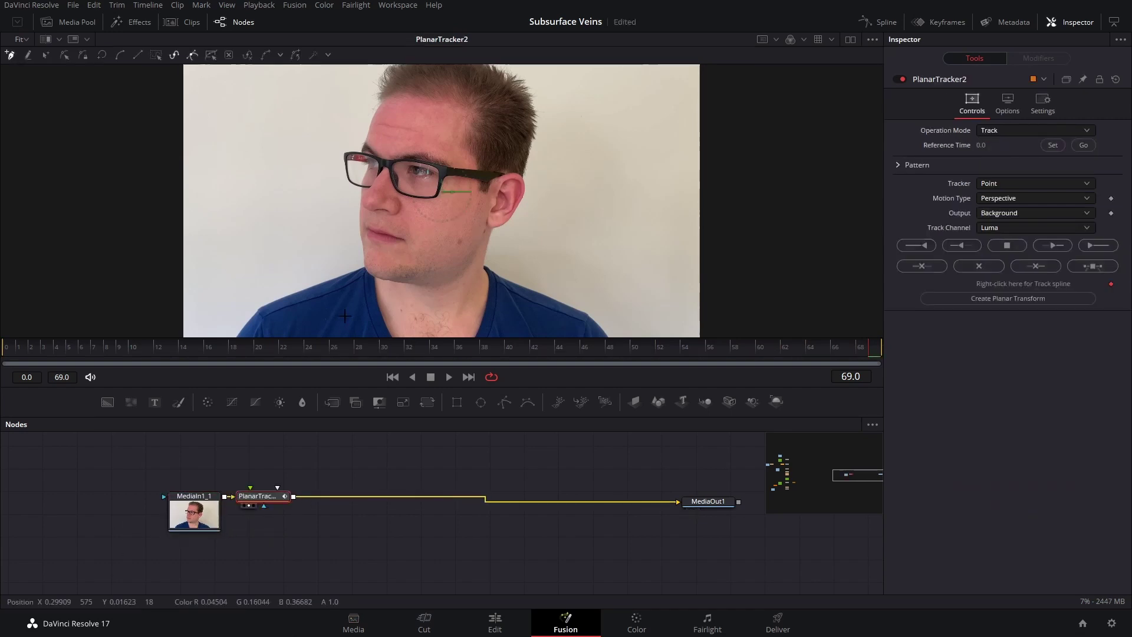
{"action": "scroll", "coordinate": [534, 140], "scroll_direction": "up", "scroll_amount": 3}
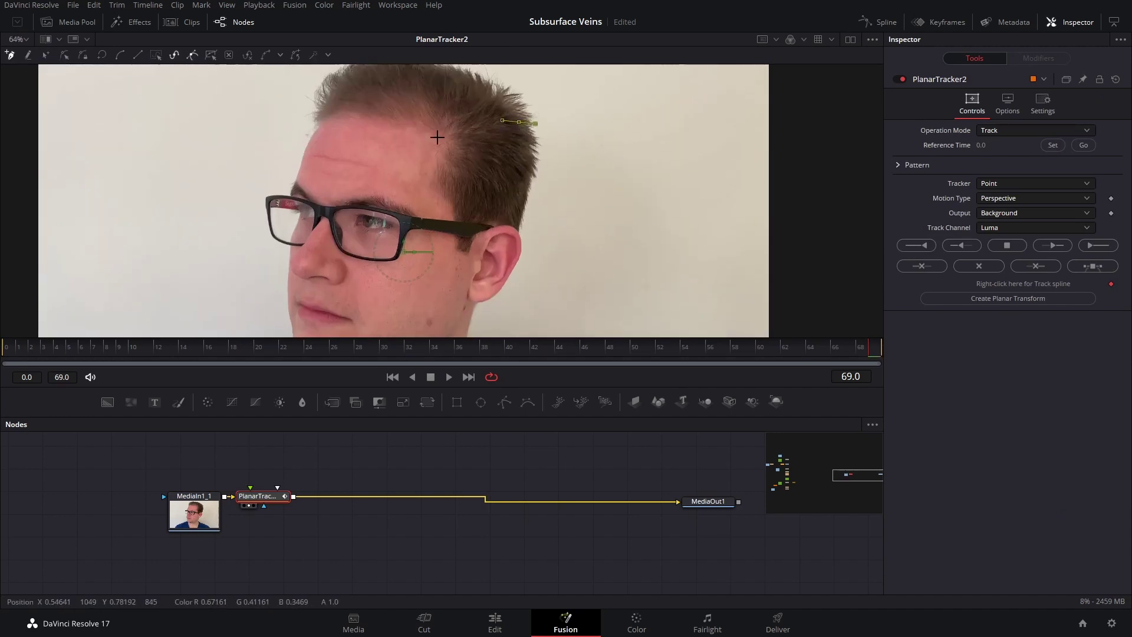
Draw a closed tracking polygon around the side of the face, from temple to jaw
{"action": "left_click", "coordinate": [422, 222]}
{"action": "left_click_drag", "start_coordinate": [465, 270], "coordinate": [520, 162]}
{"action": "left_click", "coordinate": [463, 204]}
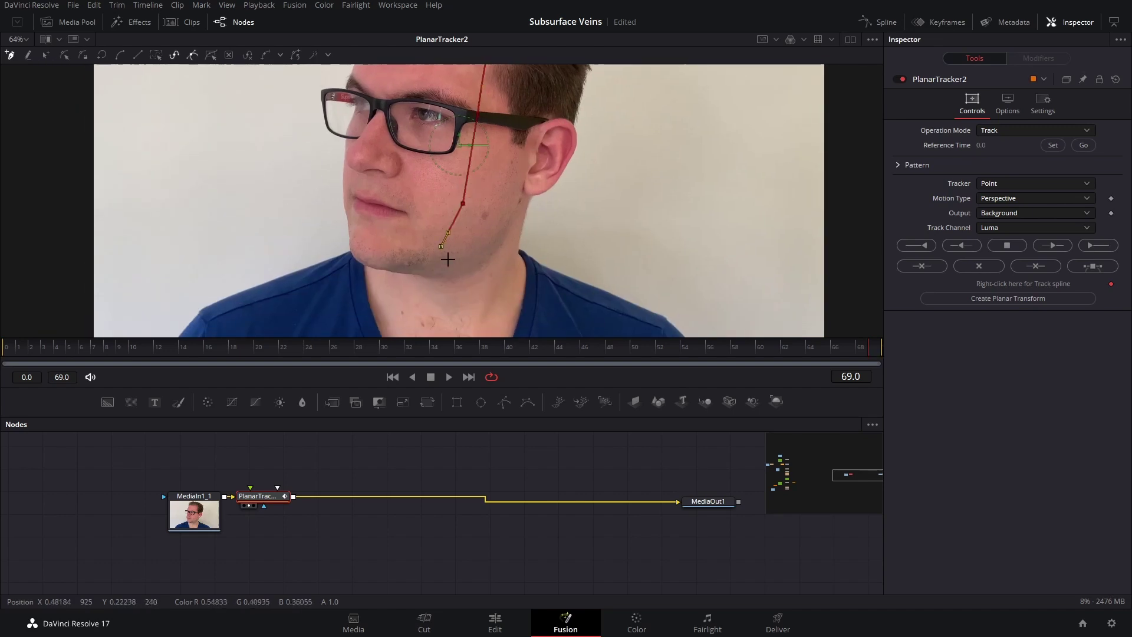
{"action": "left_click", "coordinate": [523, 202]}
{"action": "left_click", "coordinate": [549, 177]}
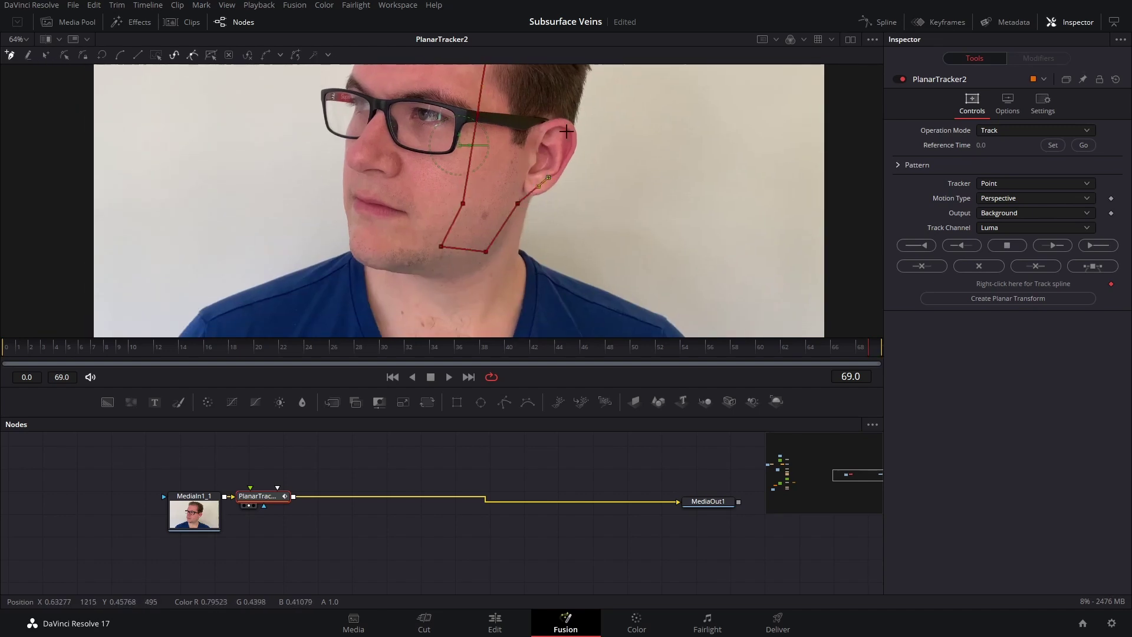
{"action": "left_click_drag", "start_coordinate": [549, 179], "coordinate": [529, 331]}
{"action": "left_click", "coordinate": [553, 242]}
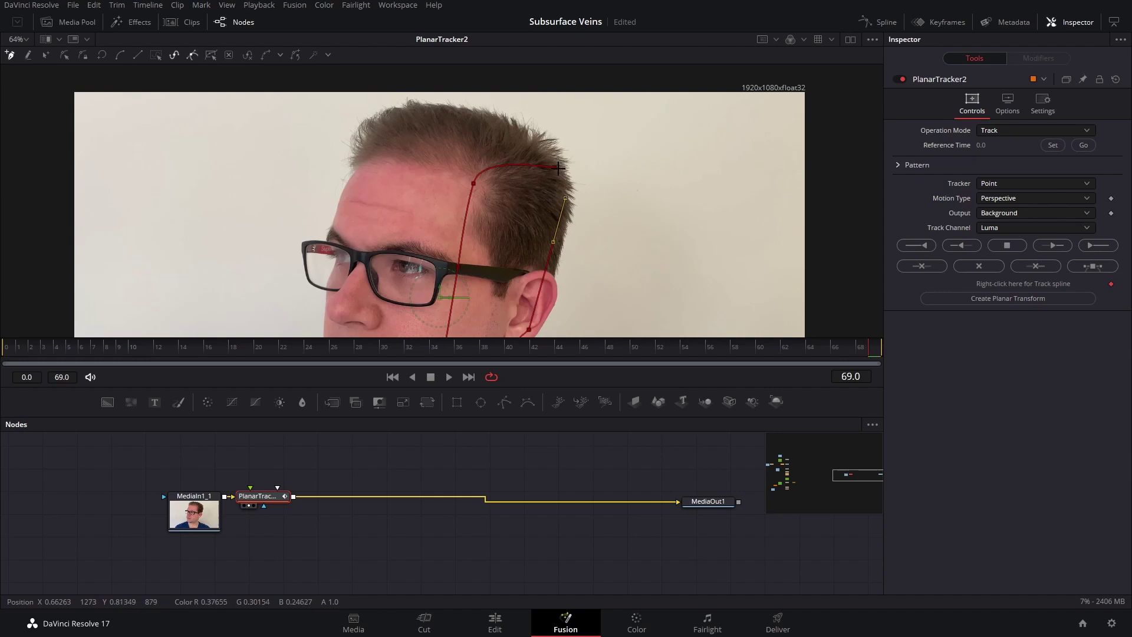
{"action": "left_click", "coordinate": [556, 167]}
{"action": "scroll", "coordinate": [650, 242], "scroll_direction": "down", "scroll_amount": 2}
{"action": "left_click_drag", "start_coordinate": [637, 239], "coordinate": [545, 177]}
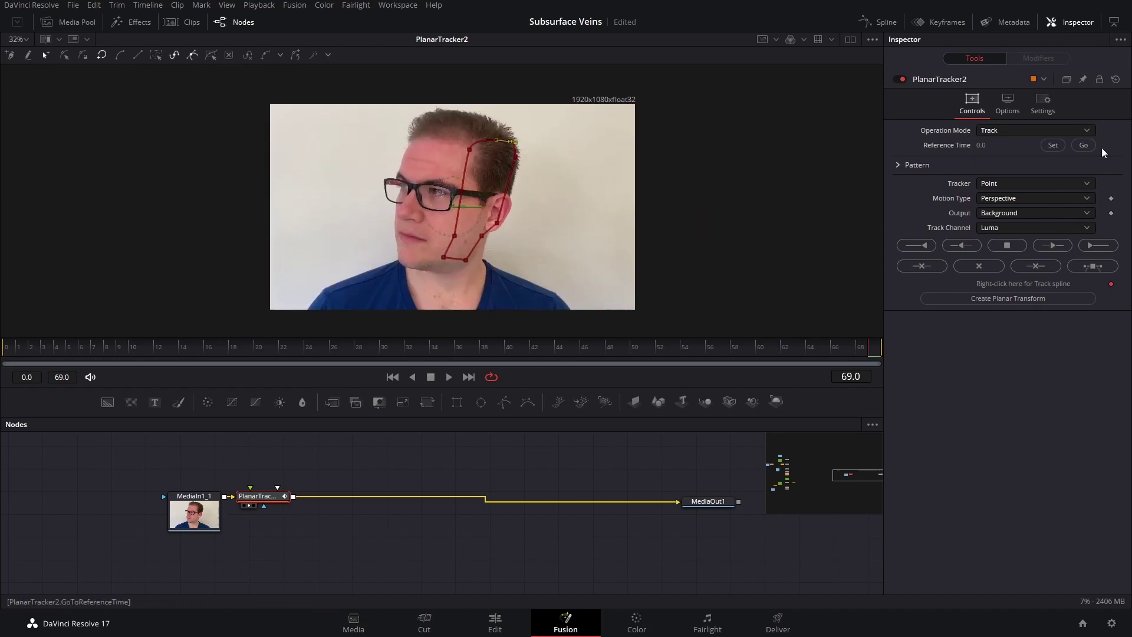
Set the current frame as reference, choose Hybrid Point/Area, and track backward
{"action": "left_click", "coordinate": [1051, 145]}
{"action": "left_click", "coordinate": [1011, 183]}
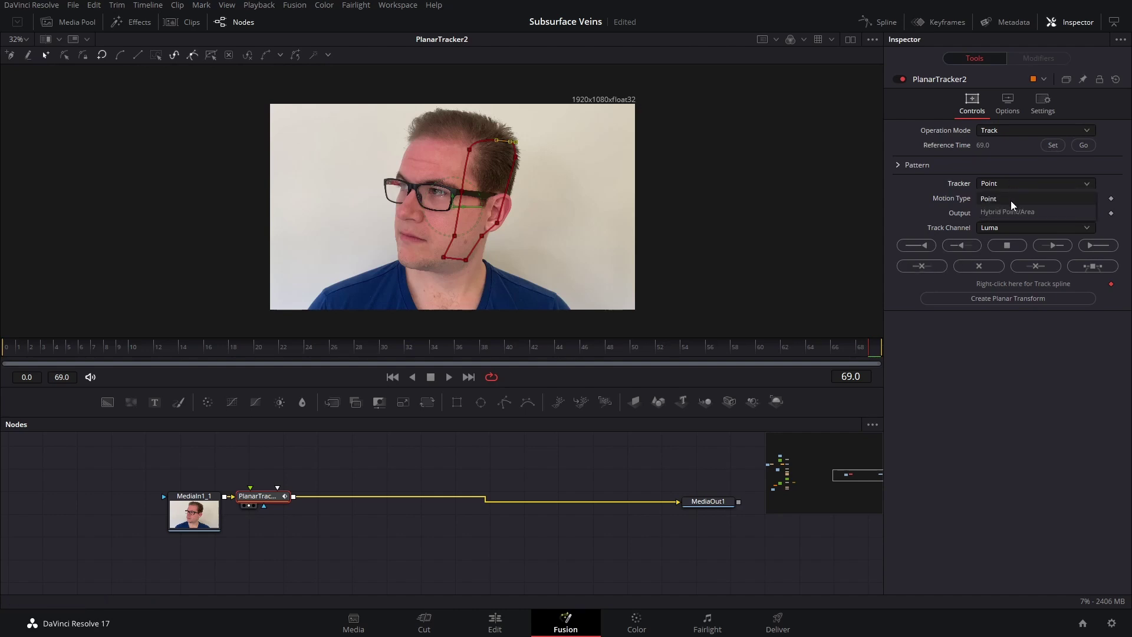
{"action": "left_click", "coordinate": [1015, 214]}
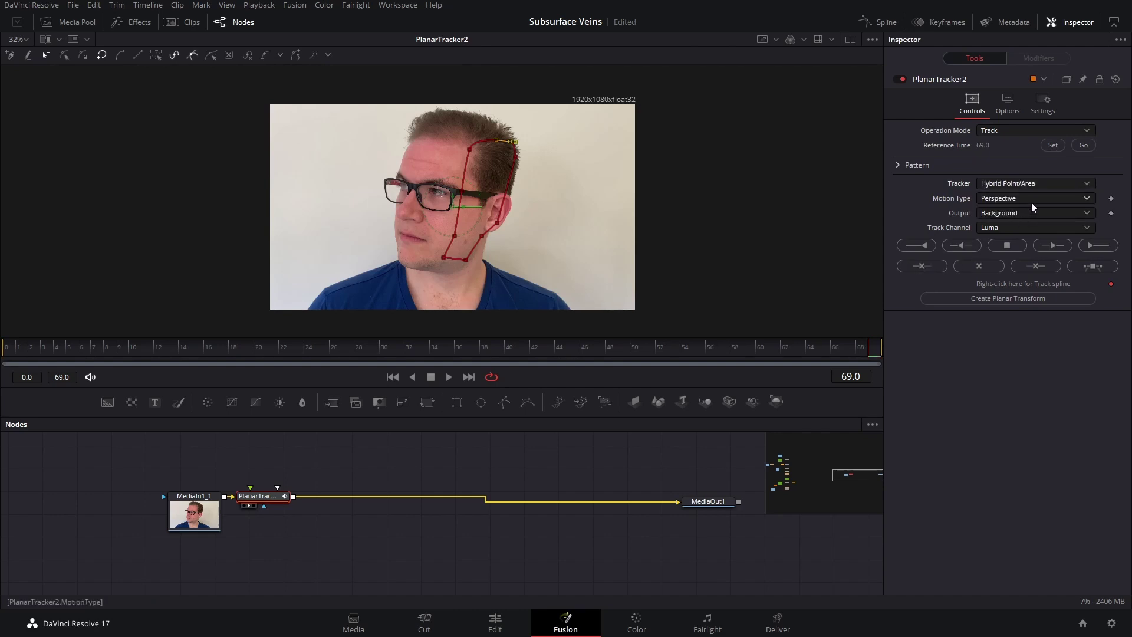
{"action": "left_click", "coordinate": [916, 246]}
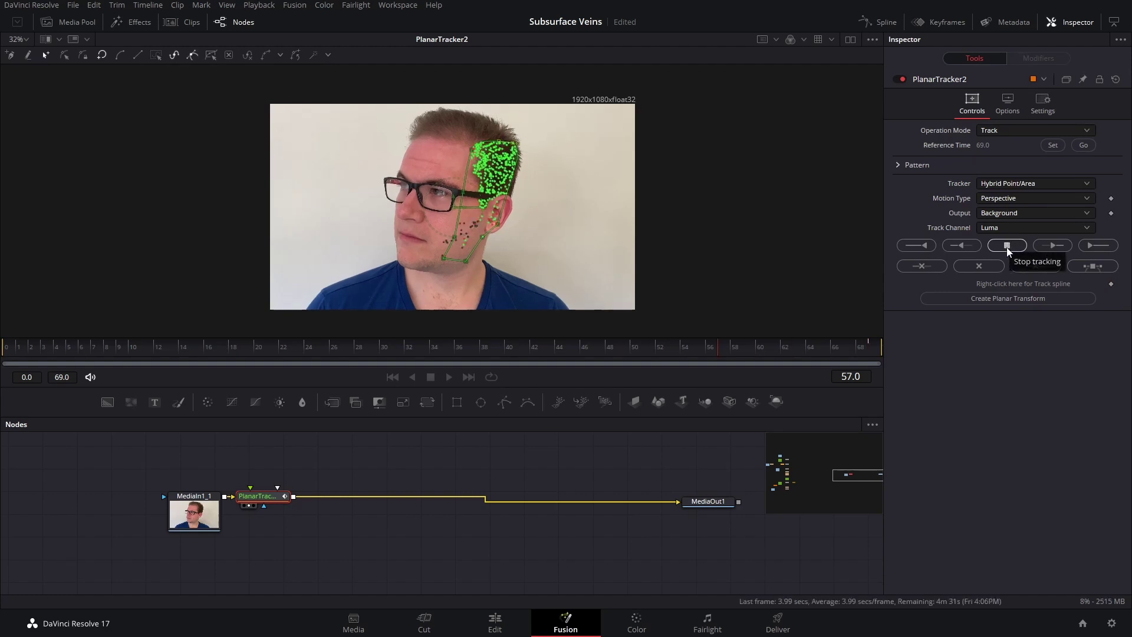
{"action": "left_click", "coordinate": [1008, 247]}
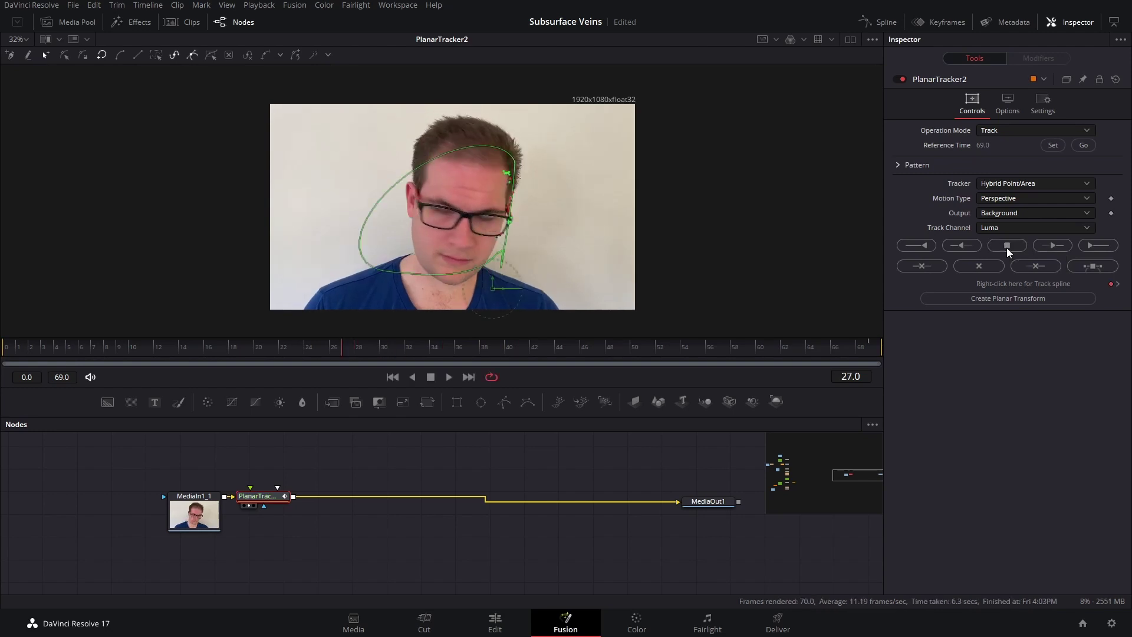
{"action": "left_click_drag", "start_coordinate": [350, 352], "coordinate": [473, 342]}
Pull the drifting left-edge outline point outward and re-track from frame 37 back to 34
{"action": "scroll", "coordinate": [453, 275], "scroll_direction": "up", "scroll_amount": 1}
{"action": "scroll", "coordinate": [466, 275], "scroll_direction": "up", "scroll_amount": 1}
{"action": "scroll", "coordinate": [493, 275], "scroll_direction": "up", "scroll_amount": 1}
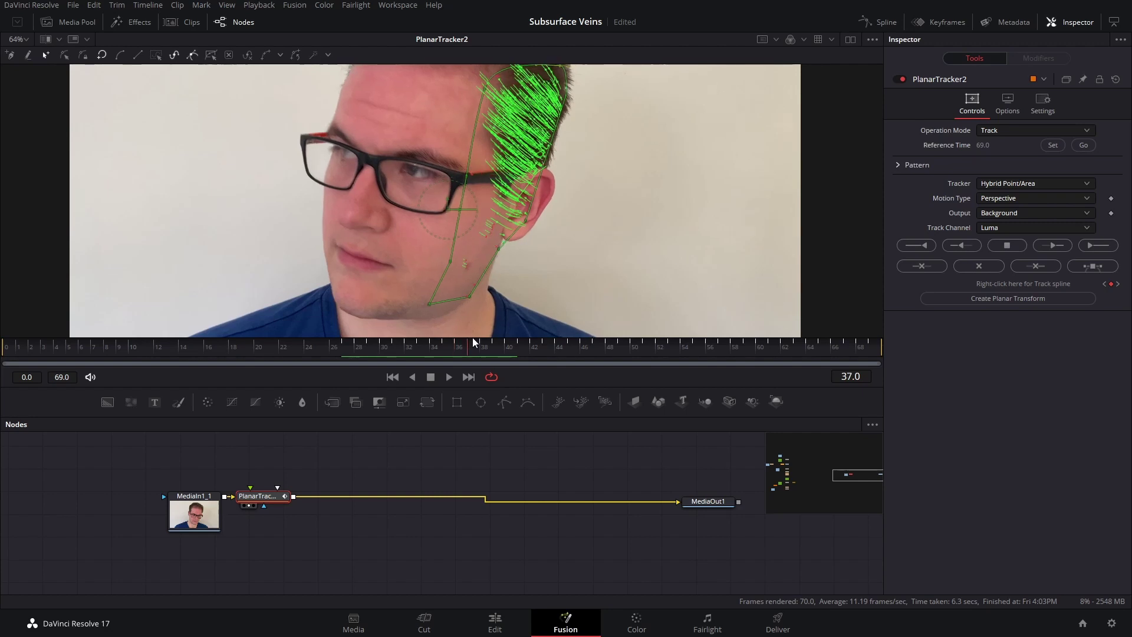
{"action": "left_click", "coordinate": [470, 298]}
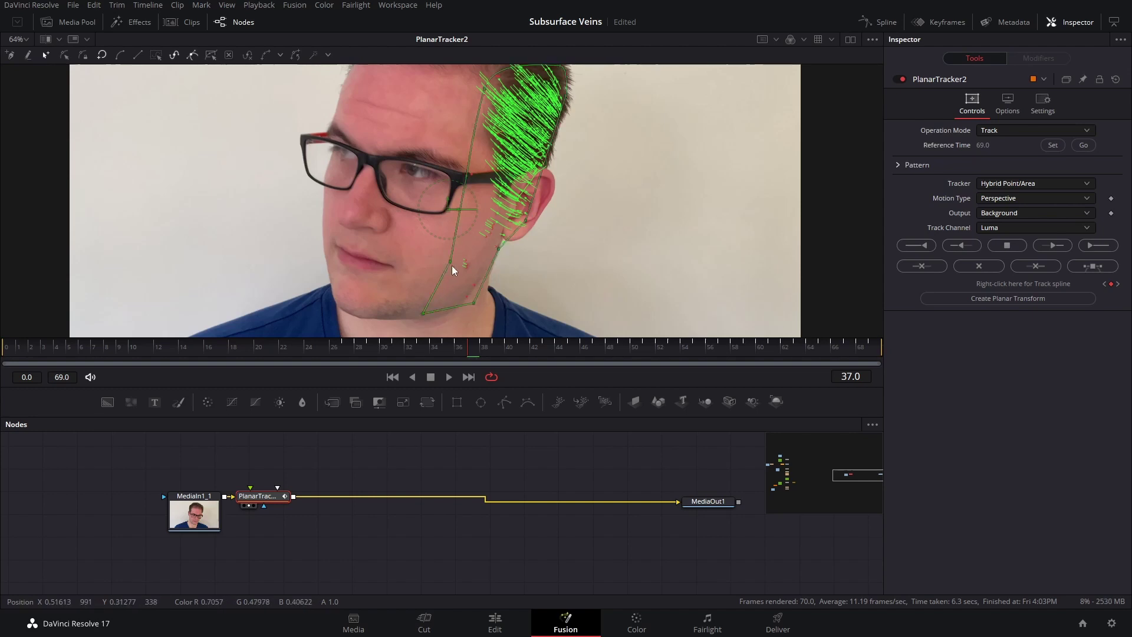
{"action": "left_click_drag", "start_coordinate": [450, 263], "coordinate": [439, 258]}
{"action": "left_click_drag", "start_coordinate": [472, 178], "coordinate": [442, 272]}
{"action": "scroll", "coordinate": [444, 276], "scroll_direction": "up", "scroll_amount": 1}
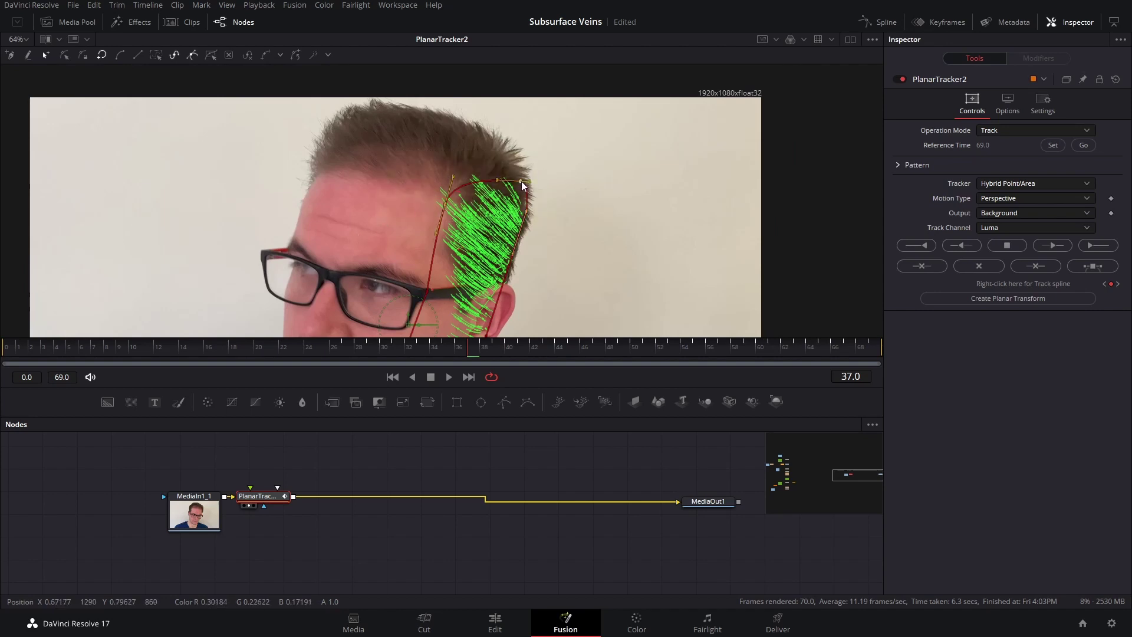
{"action": "scroll", "coordinate": [572, 210], "scroll_direction": "down", "scroll_amount": 2}
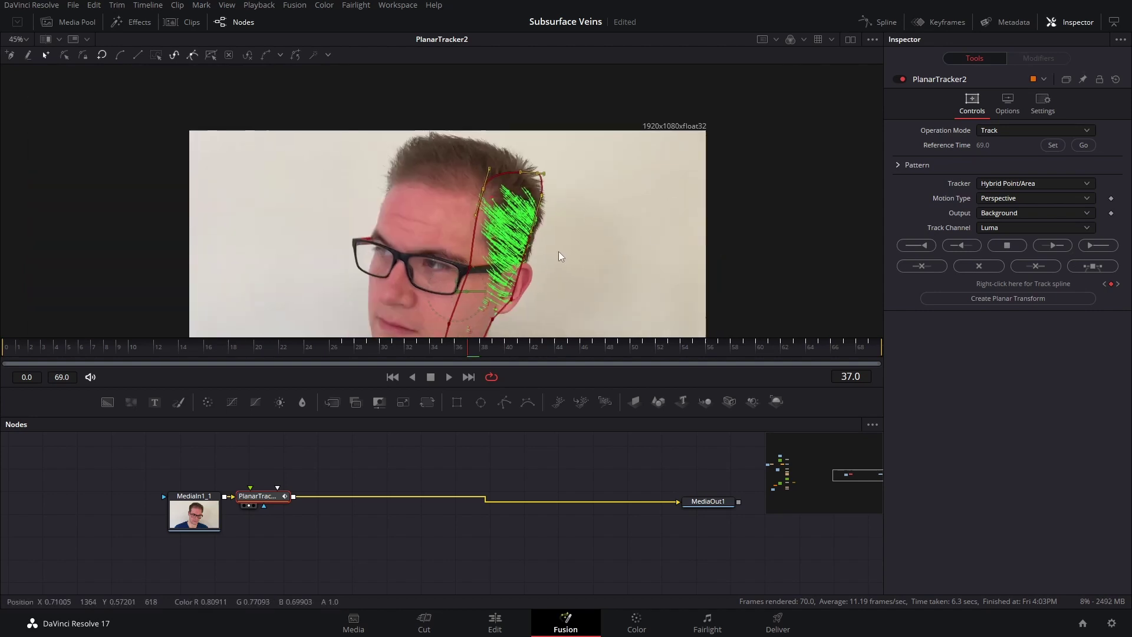
{"action": "left_click_drag", "start_coordinate": [559, 252], "coordinate": [507, 201]}
{"action": "left_click", "coordinate": [976, 244]}
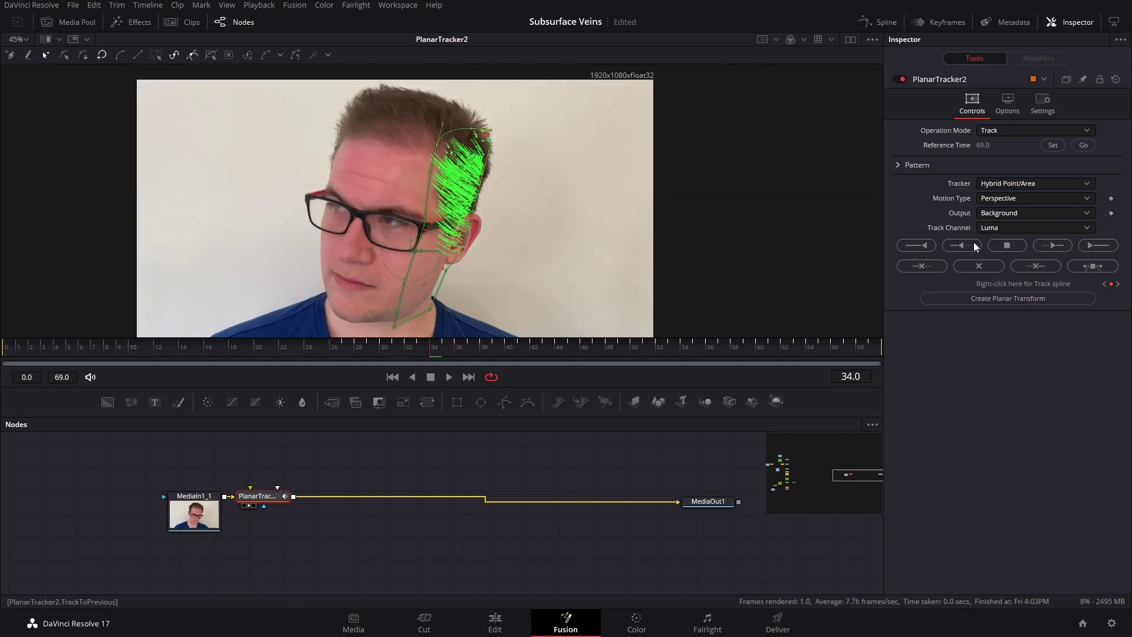
Move the bottom outline points back onto the jaw and track backward to the clip start
{"action": "scroll", "coordinate": [576, 298], "scroll_direction": "up", "scroll_amount": 2}
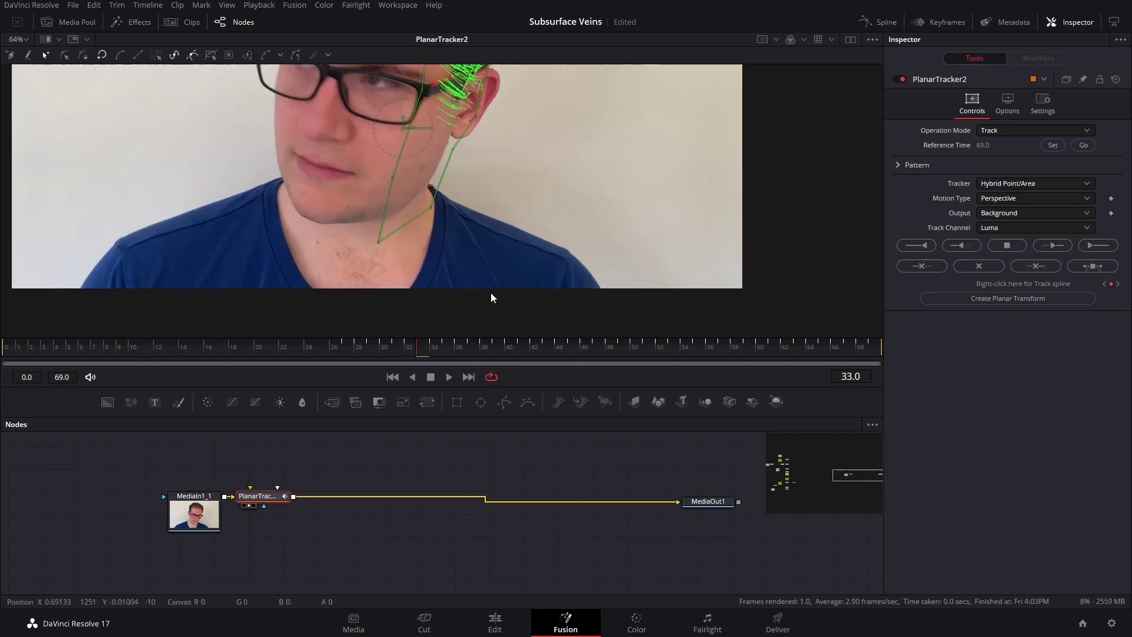
{"action": "left_click_drag", "start_coordinate": [484, 289], "coordinate": [333, 192]}
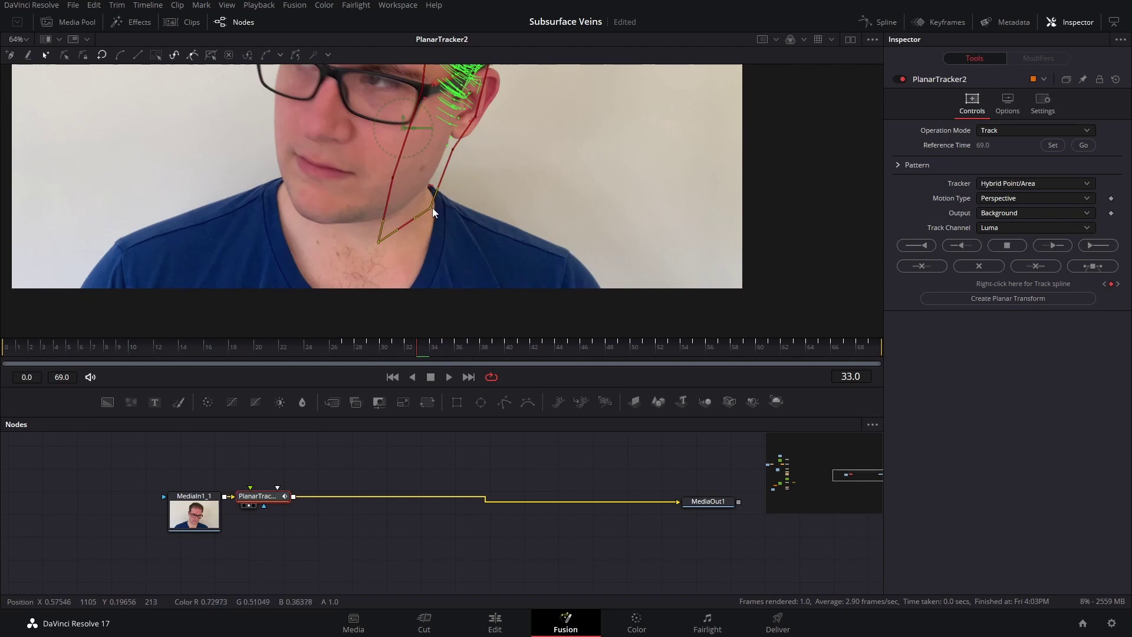
{"action": "scroll", "coordinate": [425, 200], "scroll_direction": "up", "scroll_amount": 3}
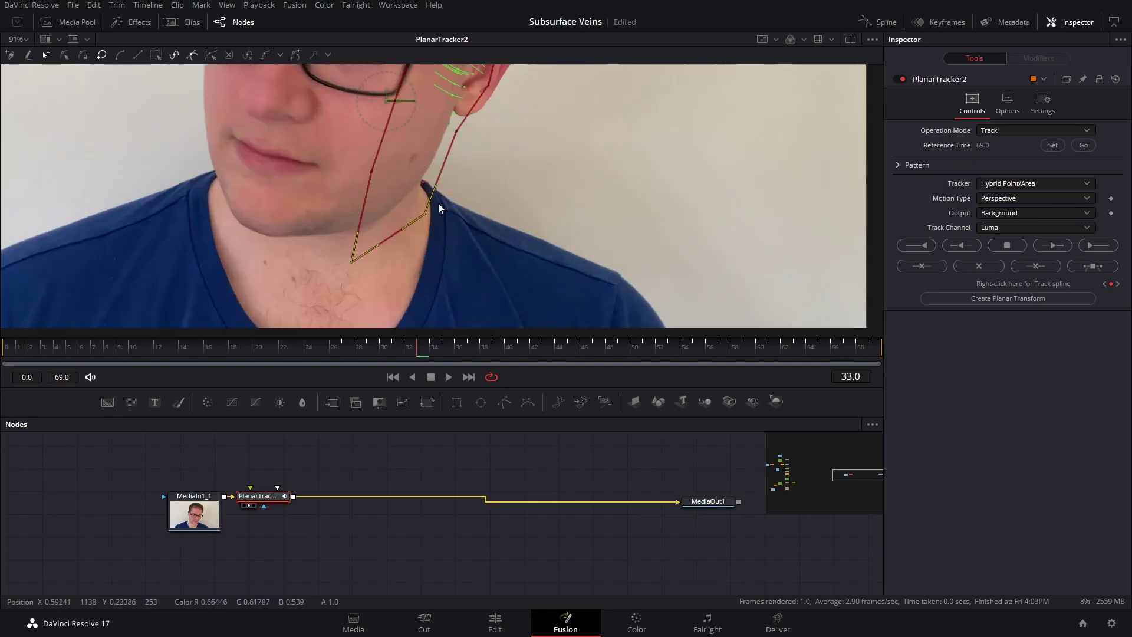
{"action": "left_click_drag", "start_coordinate": [418, 221], "coordinate": [400, 185]}
{"action": "left_click_drag", "start_coordinate": [468, 92], "coordinate": [449, 240]}
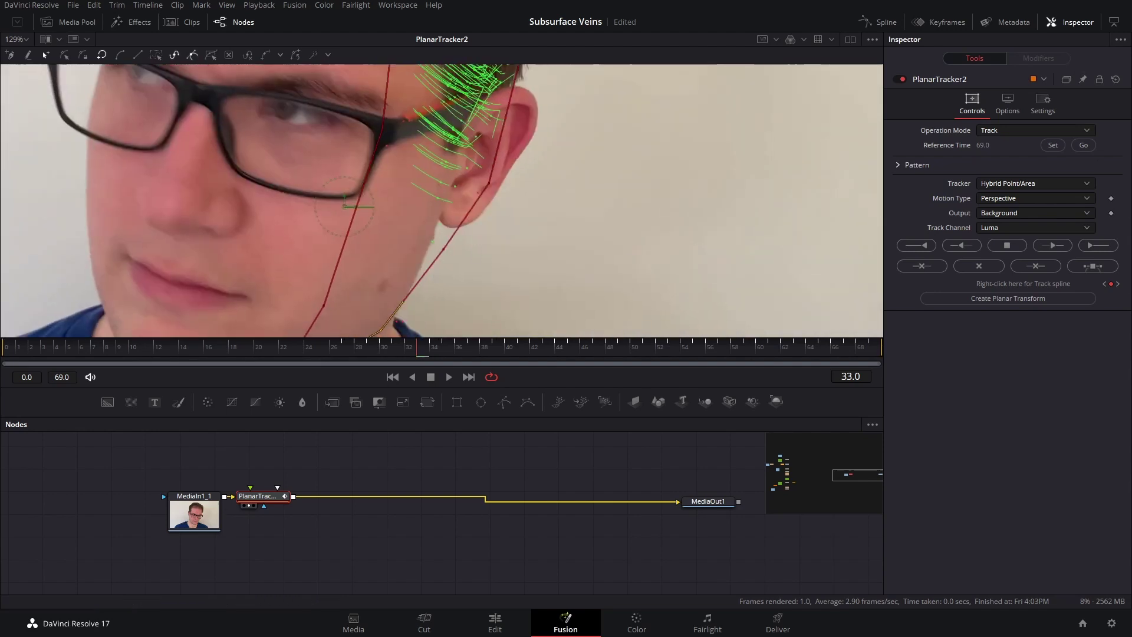
{"action": "left_click", "coordinate": [972, 246]}
{"action": "left_click", "coordinate": [974, 247]}
{"action": "scroll", "coordinate": [601, 225], "scroll_direction": "down", "scroll_amount": 5}
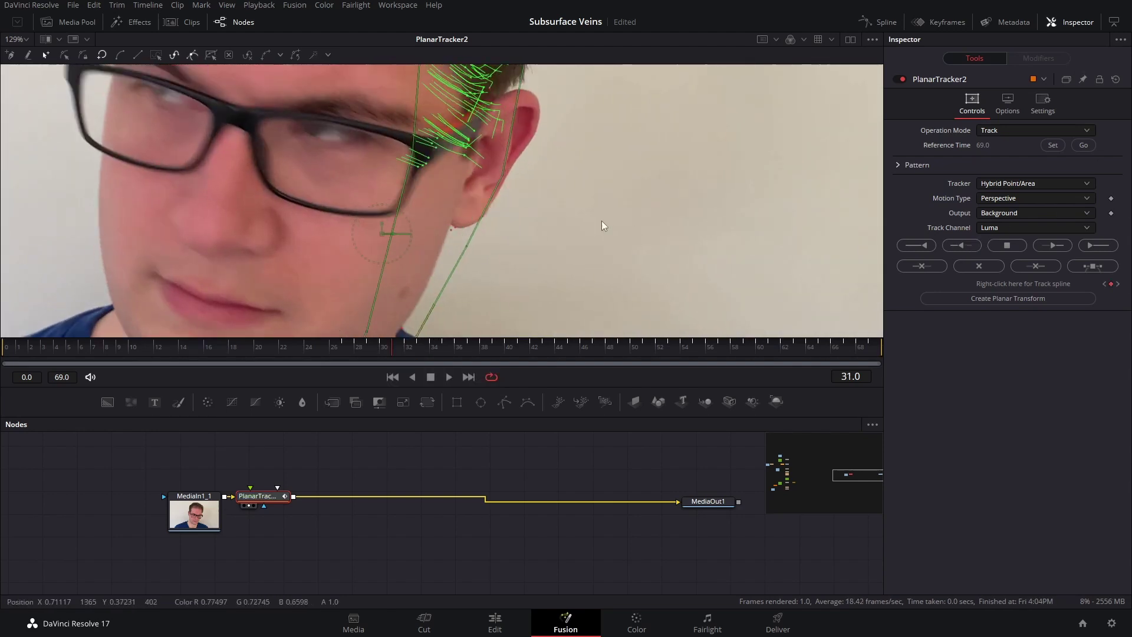
{"action": "left_click", "coordinate": [917, 246]}
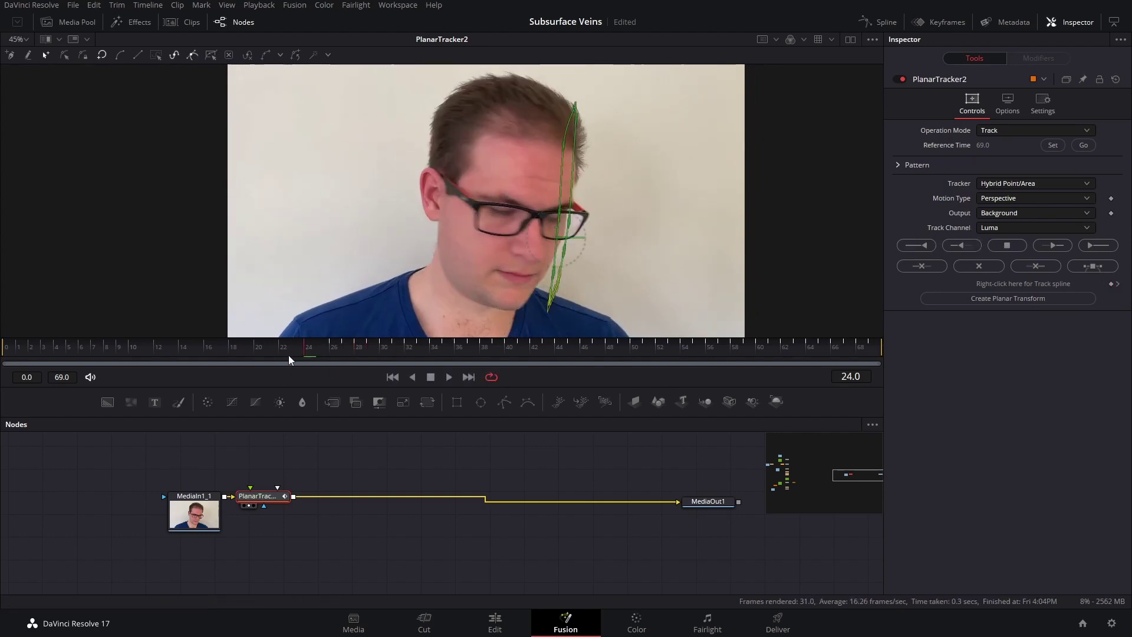
{"action": "left_click_drag", "start_coordinate": [306, 348], "coordinate": [700, 381]}
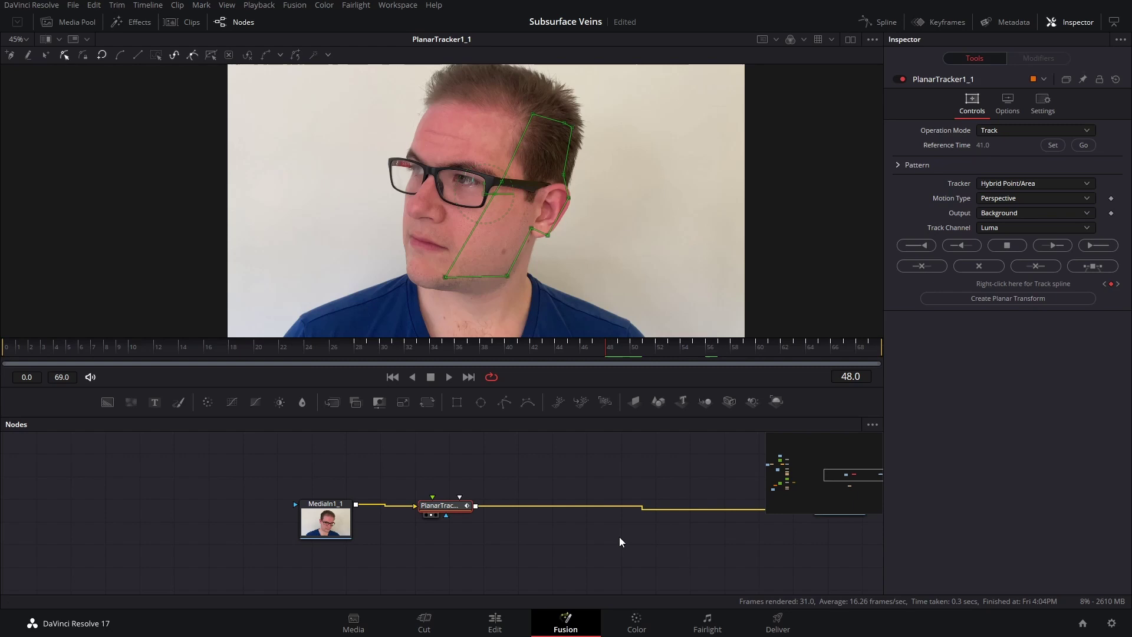
Move PlanarTransform1 up near the tracker in the node graph
{"action": "left_click_drag", "start_coordinate": [736, 555], "coordinate": [583, 567]}
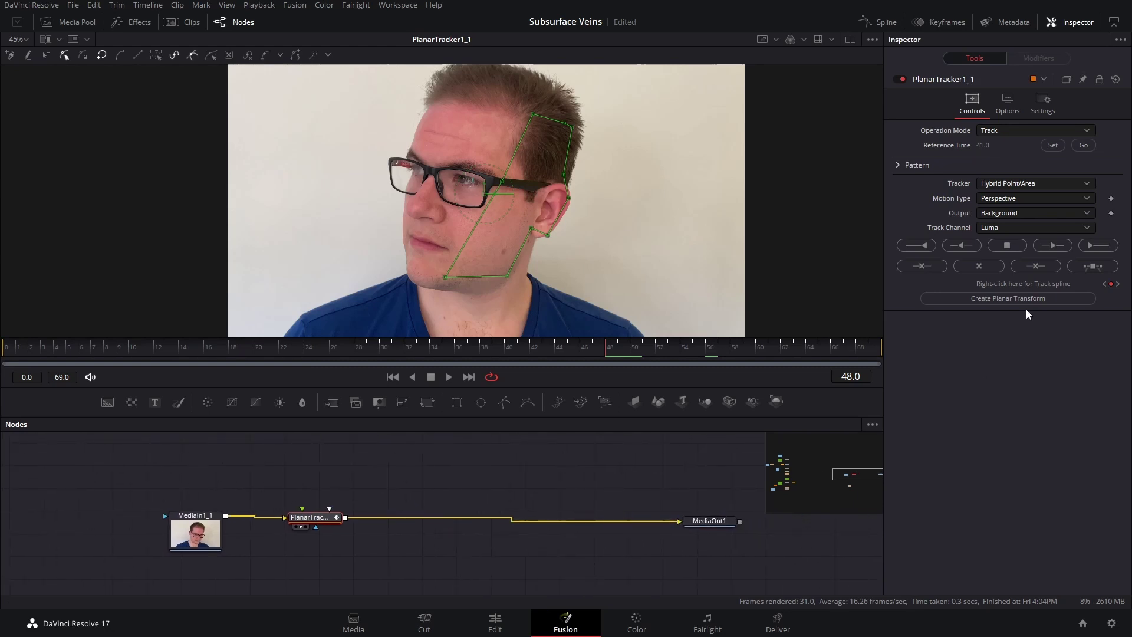
{"action": "left_click", "coordinate": [845, 485]}
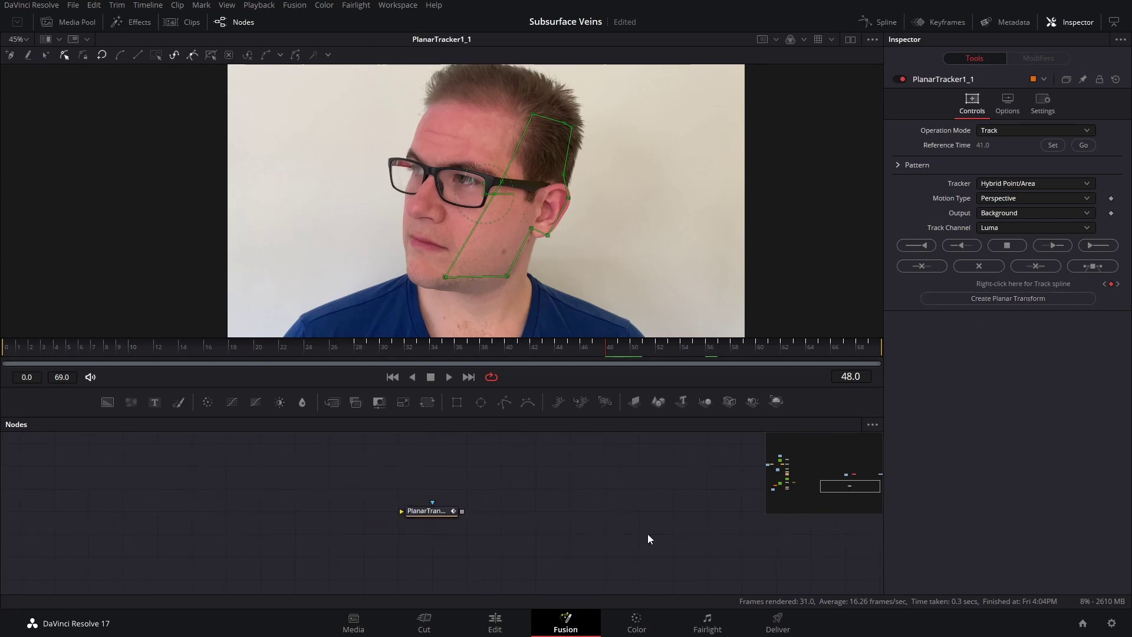
{"action": "left_click_drag", "start_coordinate": [434, 513], "coordinate": [286, 554]}
{"action": "scroll", "coordinate": [571, 462], "scroll_direction": "down", "scroll_amount": 5}
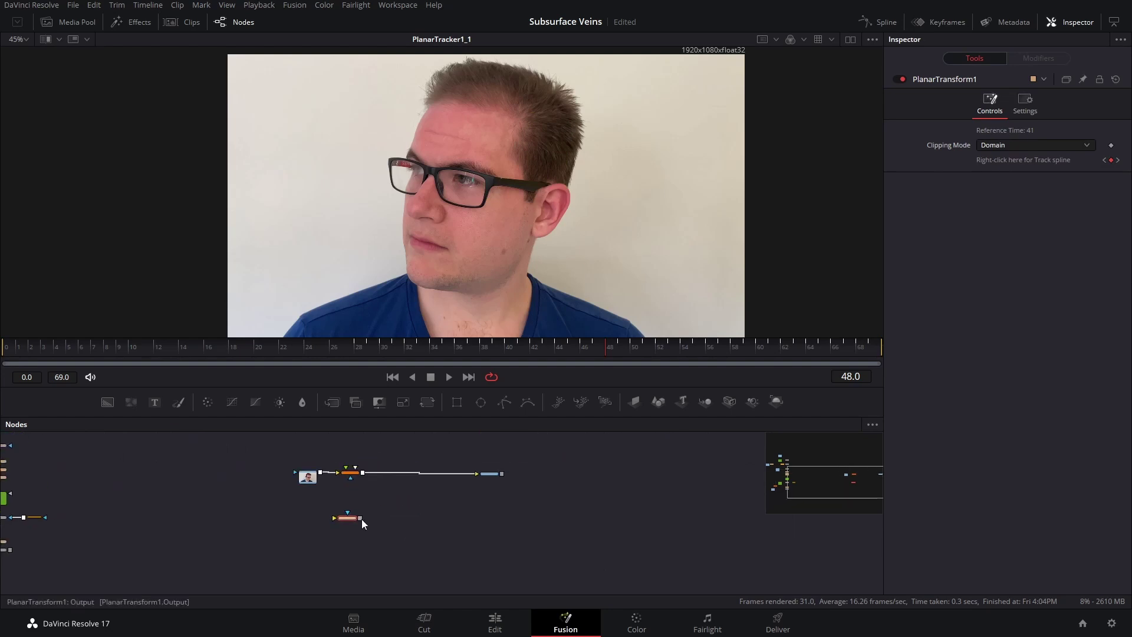
{"action": "scroll", "coordinate": [360, 505], "scroll_direction": "up", "scroll_amount": 5}
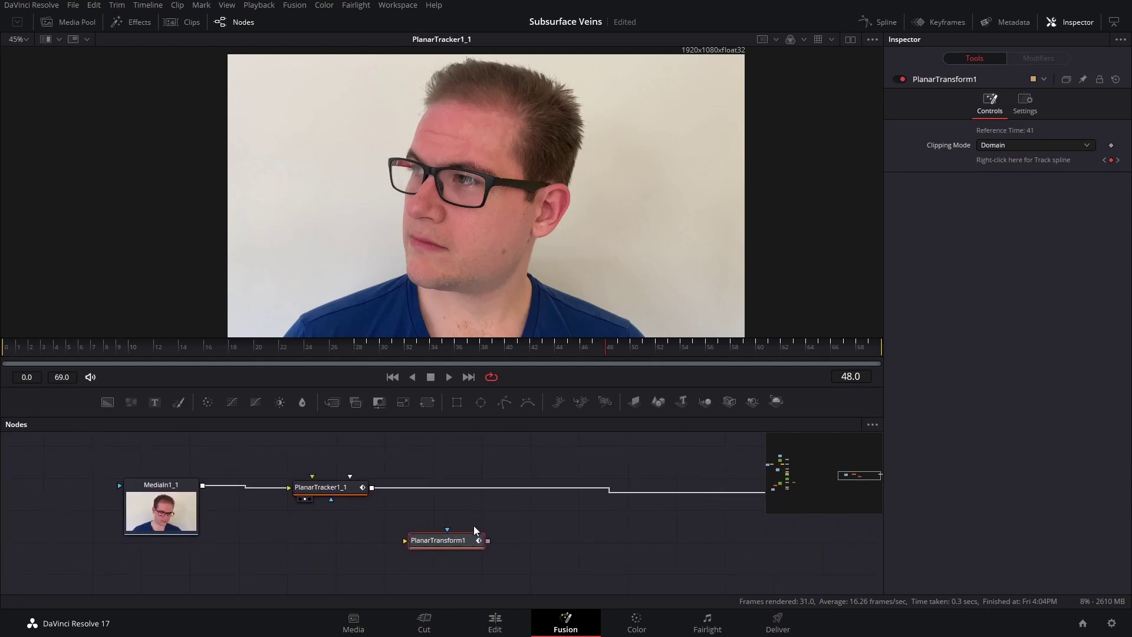
{"action": "left_click_drag", "start_coordinate": [475, 482], "coordinate": [451, 491]}
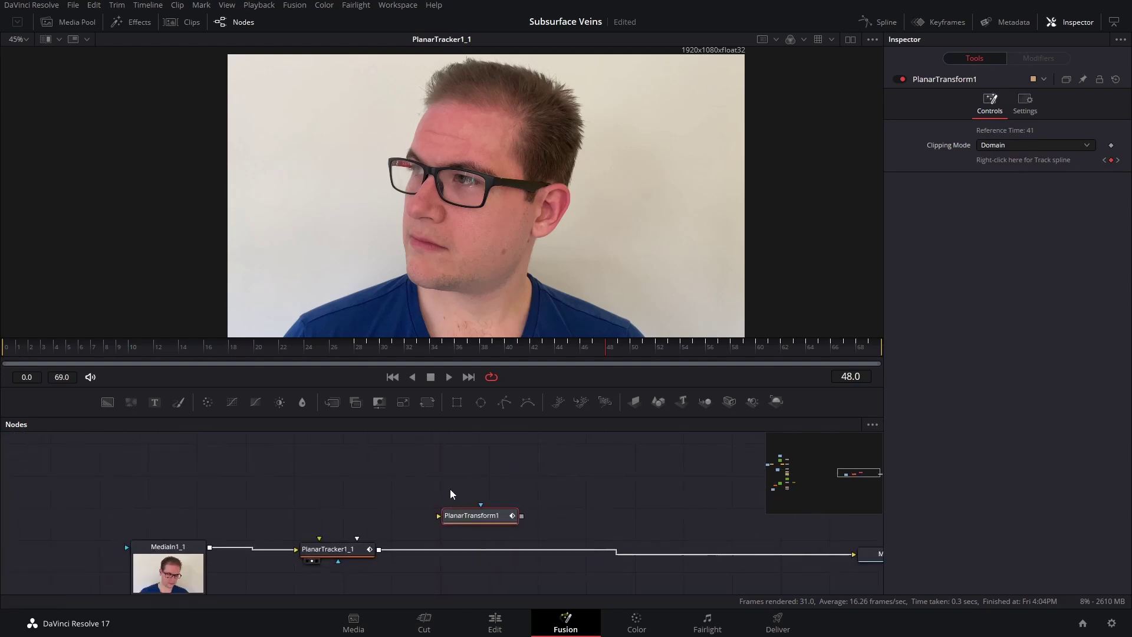
{"action": "scroll", "coordinate": [451, 490], "scroll_direction": "down", "scroll_amount": 3}
Add Background1 and route it through the planar transform into Merge6
{"action": "left_click", "coordinate": [353, 477]}
{"action": "key", "text": "shift+space"}
{"action": "type", "text": "plan"}
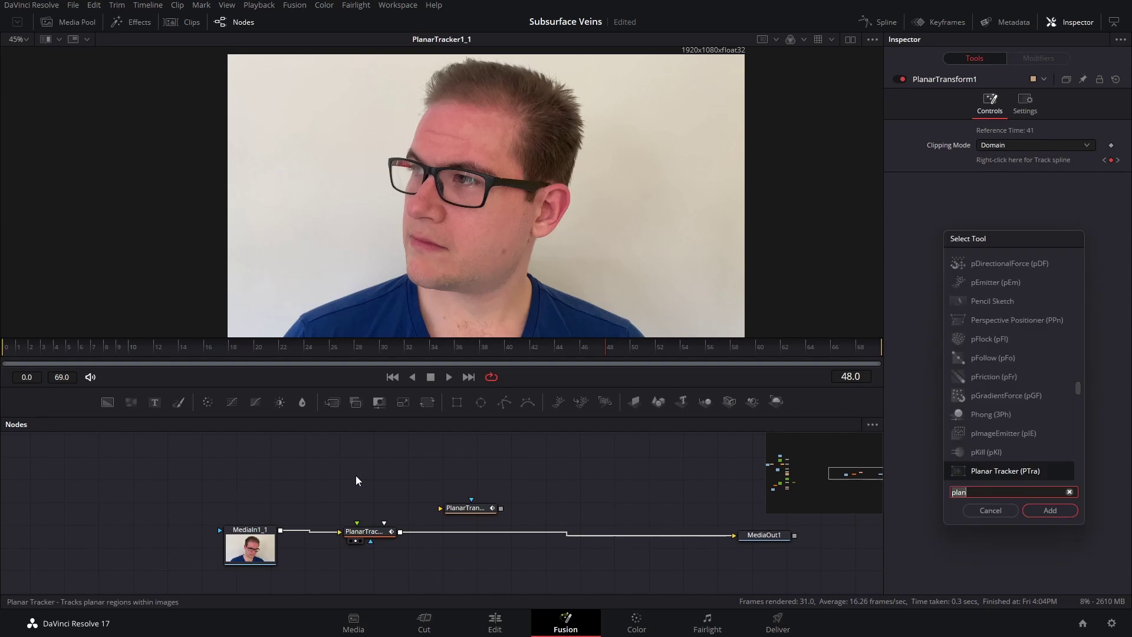
{"action": "key", "text": "BackSpace"}
{"action": "key", "text": "BackSpace"}
{"action": "key", "text": "BackSpace"}
{"action": "key", "text": "BackSpace"}
{"action": "type", "text": "bg"}
{"action": "key", "text": "Return"}
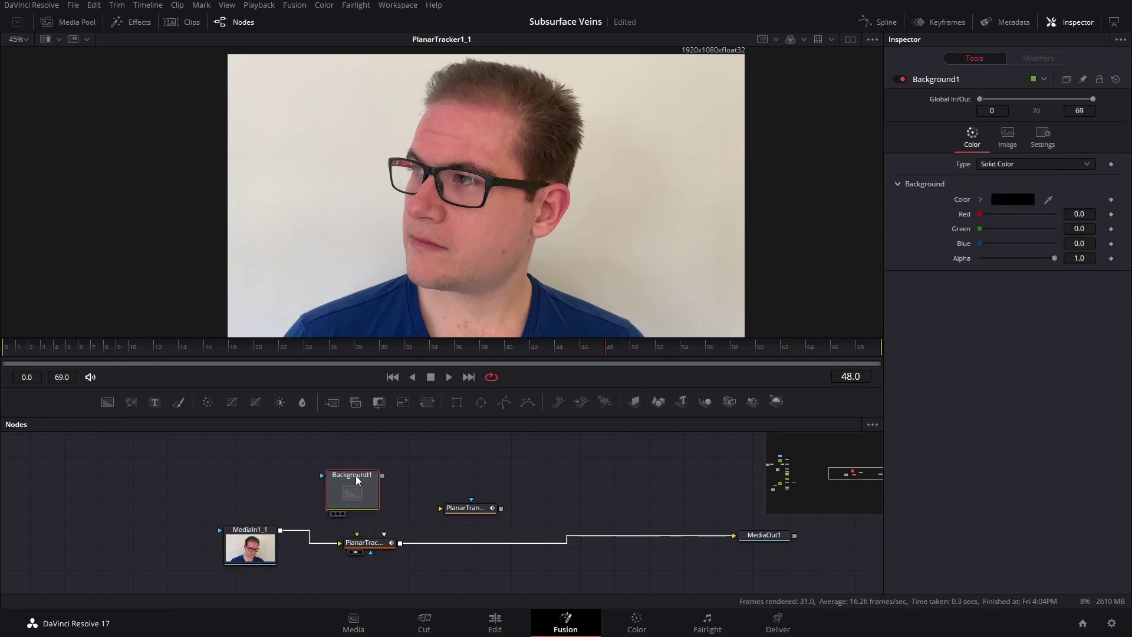
{"action": "left_click_drag", "start_coordinate": [355, 475], "coordinate": [282, 530]}
{"action": "left_click_drag", "start_coordinate": [364, 550], "coordinate": [414, 564]}
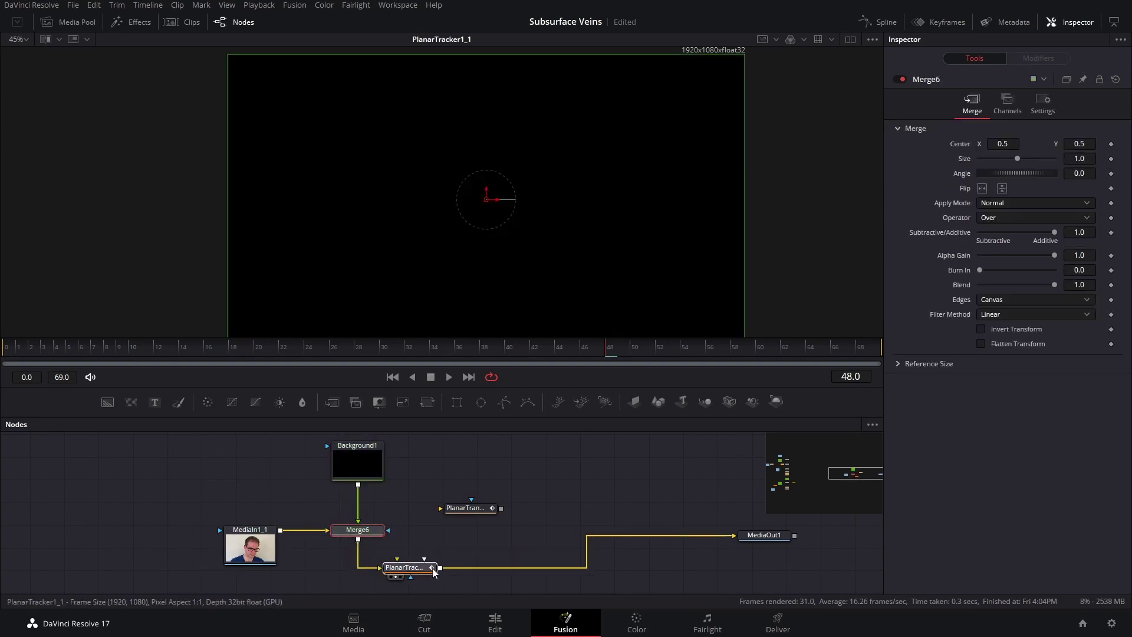
{"action": "left_click_drag", "start_coordinate": [487, 512], "coordinate": [359, 504]}
{"action": "left_click_drag", "start_coordinate": [415, 484], "coordinate": [419, 494]}
{"action": "left_click_drag", "start_coordinate": [366, 467], "coordinate": [369, 432]}
{"action": "left_click_drag", "start_coordinate": [356, 510], "coordinate": [371, 498]}
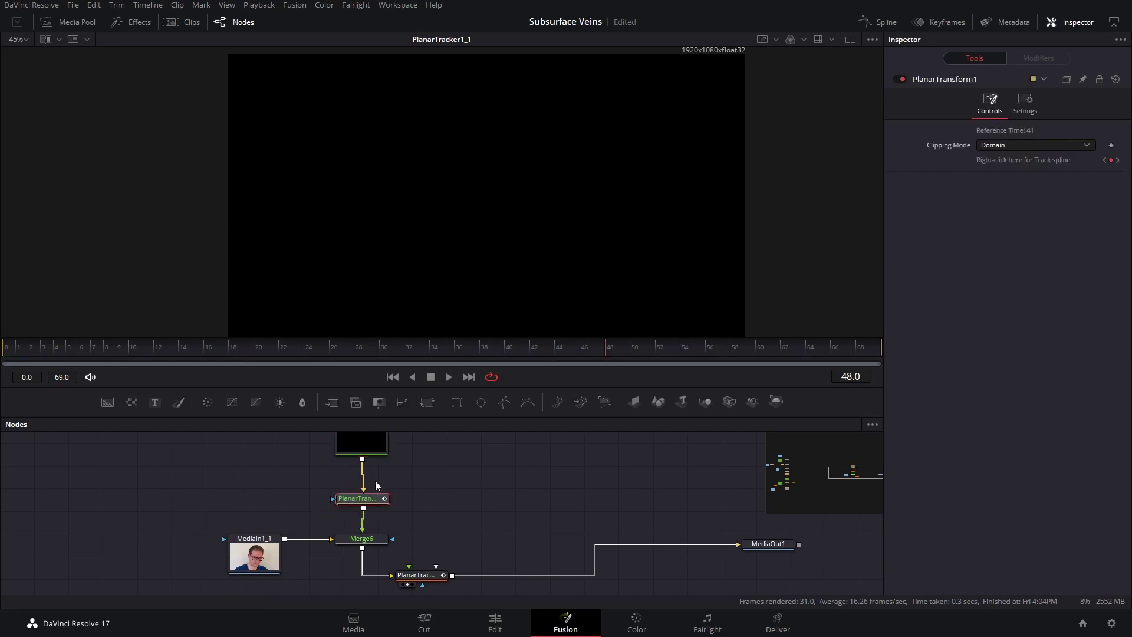
{"action": "left_click_drag", "start_coordinate": [360, 444], "coordinate": [369, 471]}
Insert a Transform after Background1 and shrink it to size 0.22
{"action": "key", "text": "shift+space"}
{"action": "key", "text": "BackSpace"}
{"action": "key", "text": "BackSpace"}
{"action": "type", "text": "xf"}
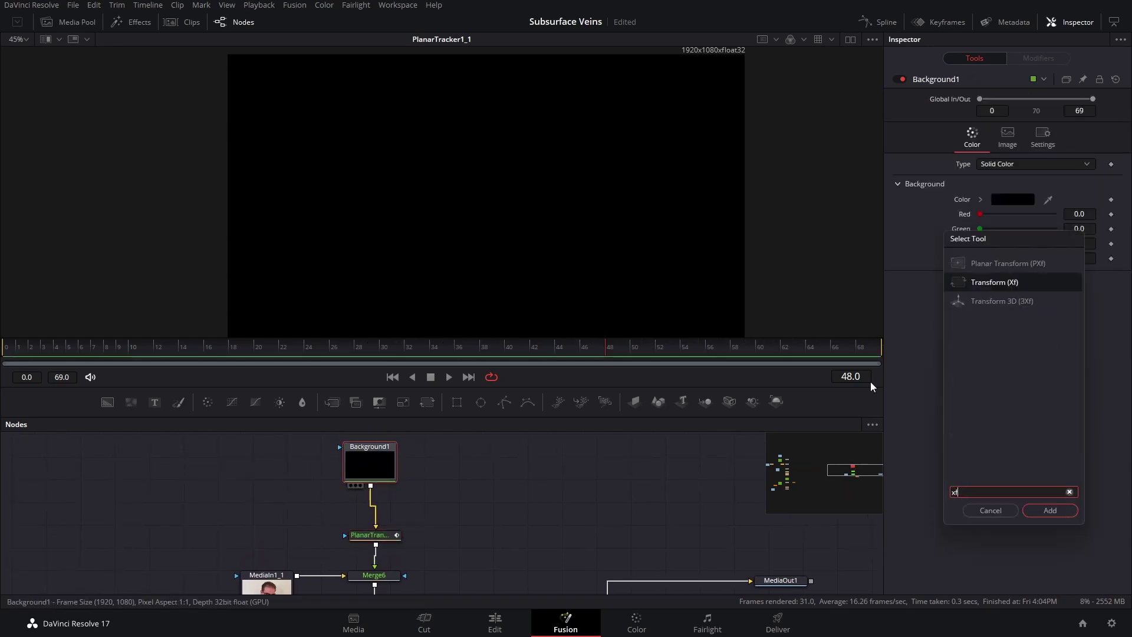
{"action": "key", "text": "Return"}
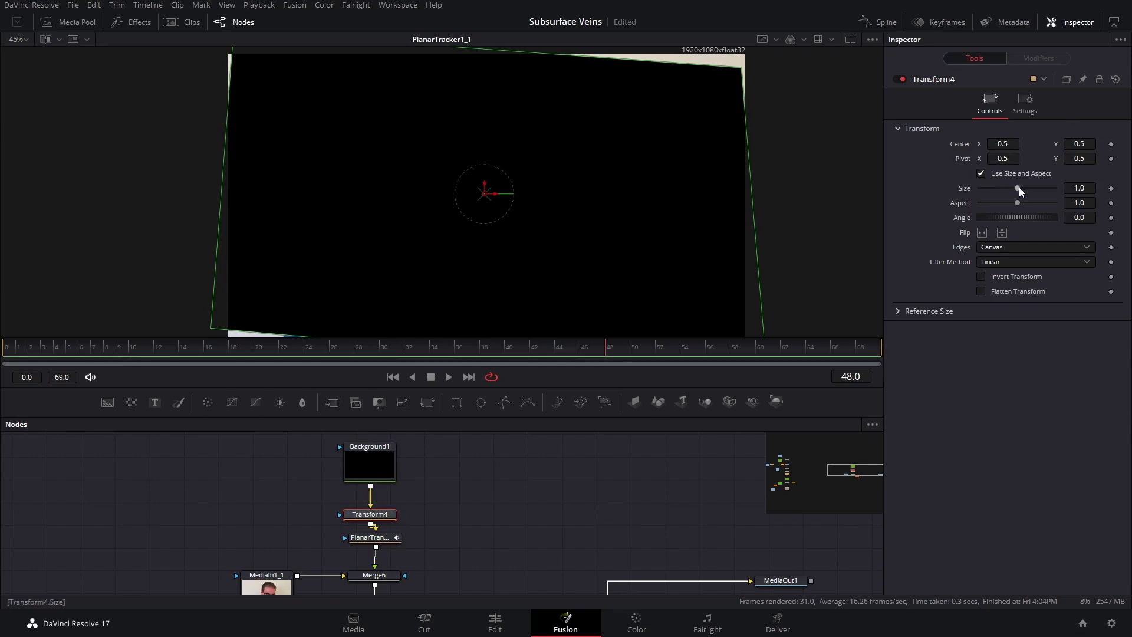
{"action": "left_click_drag", "start_coordinate": [1020, 186], "coordinate": [988, 188]}
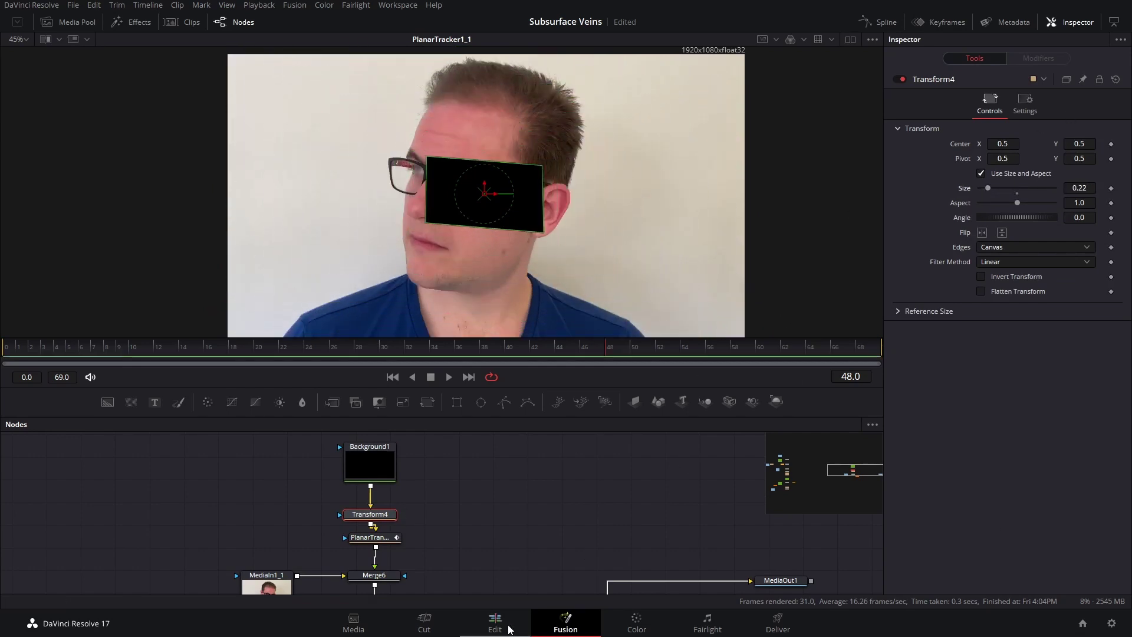
View Merge6 and play the clip to check the black patch follows the face
{"action": "left_click_drag", "start_coordinate": [447, 485], "coordinate": [449, 444]}
{"action": "left_click", "coordinate": [389, 534]}
{"action": "key", "text": "2"}
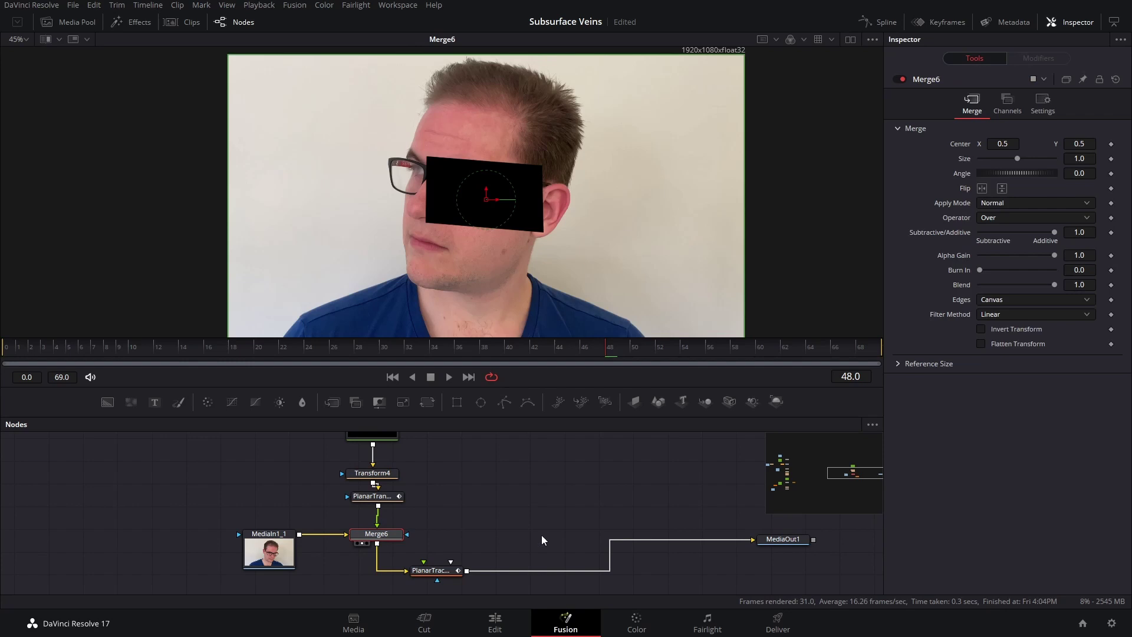
{"action": "key", "text": "space"}
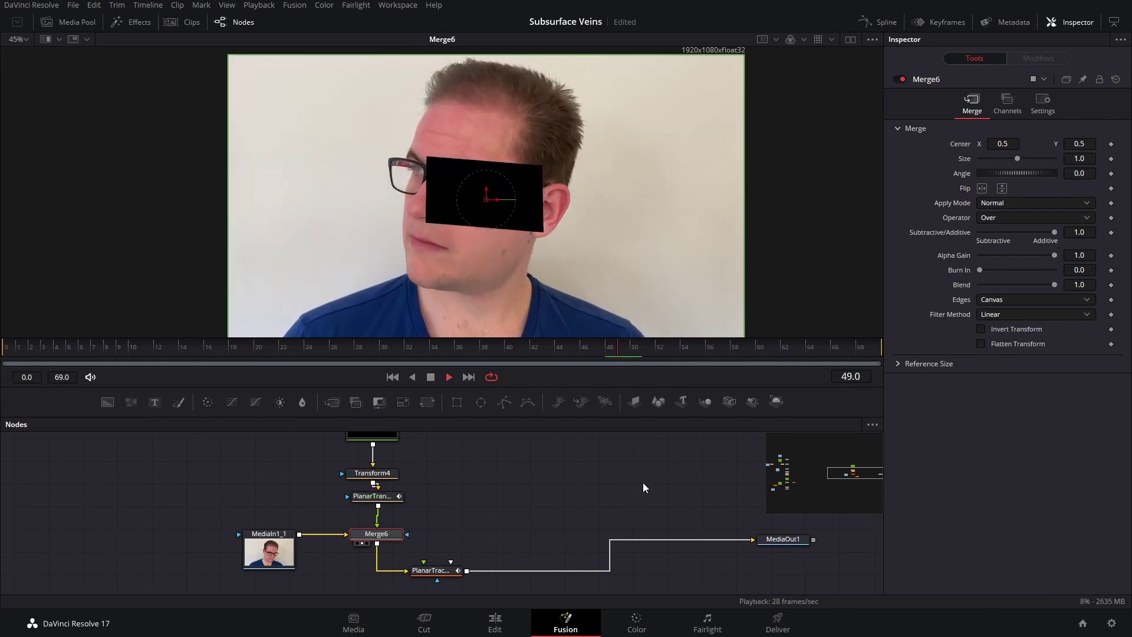
{"action": "key", "text": "space"}
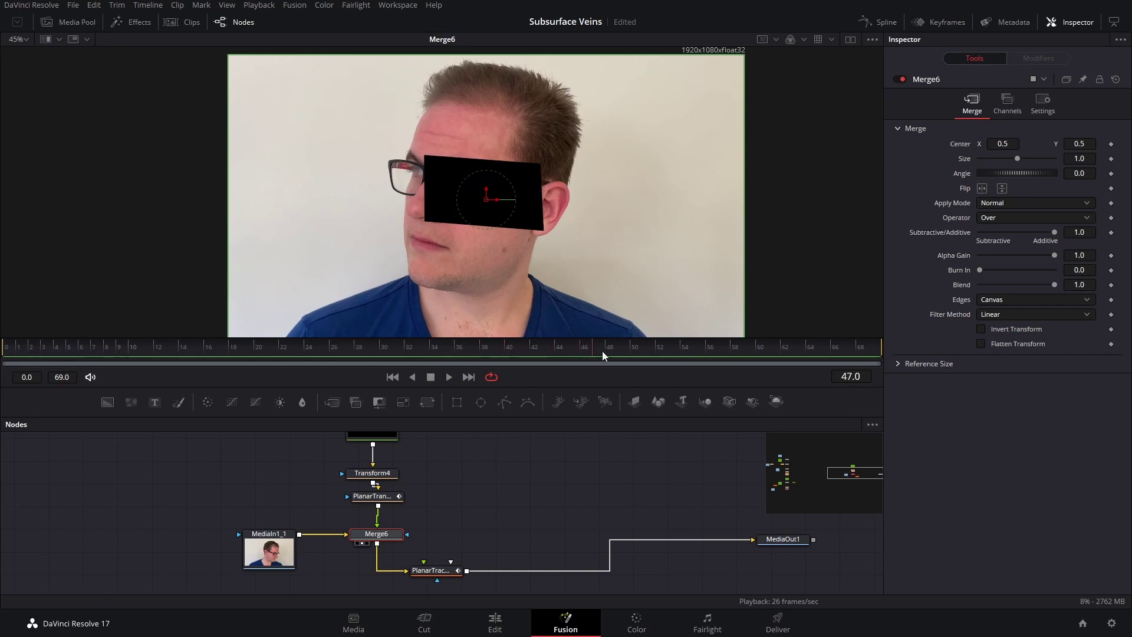
{"action": "left_click_drag", "start_coordinate": [334, 372], "coordinate": [629, 372]}
{"action": "left_click", "coordinate": [705, 471]}
{"action": "key", "text": "space"}
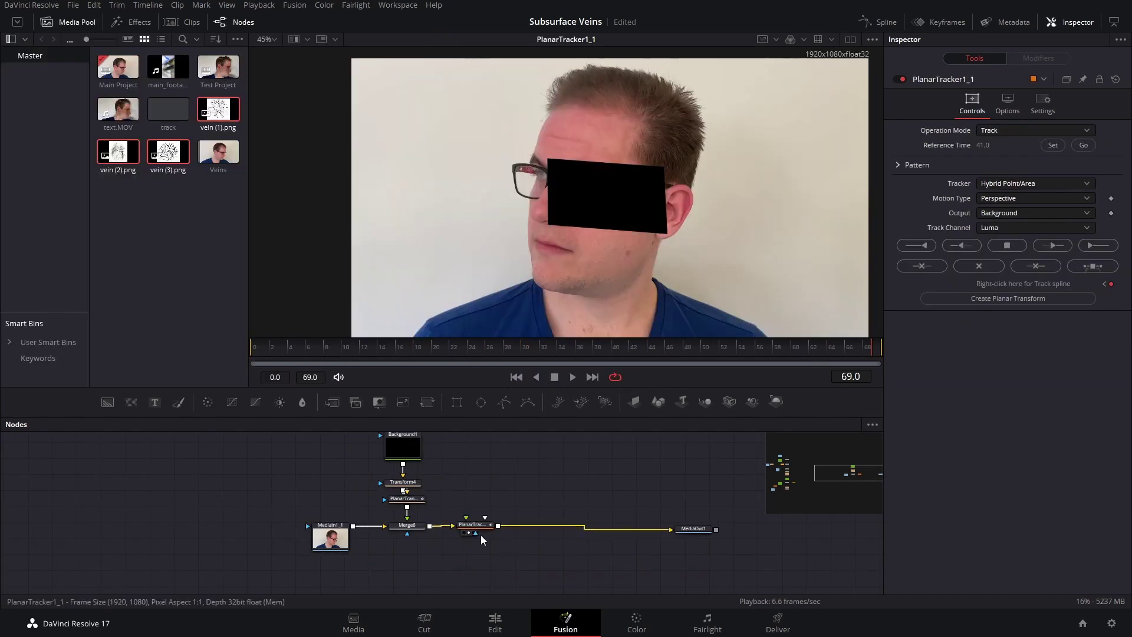
Disconnect the planar tracker, drop vein (1–3).png into the graph, and view Merge8
{"action": "left_click_drag", "start_coordinate": [488, 534], "coordinate": [337, 506]}
{"action": "left_click_drag", "start_coordinate": [523, 457], "coordinate": [432, 528]}
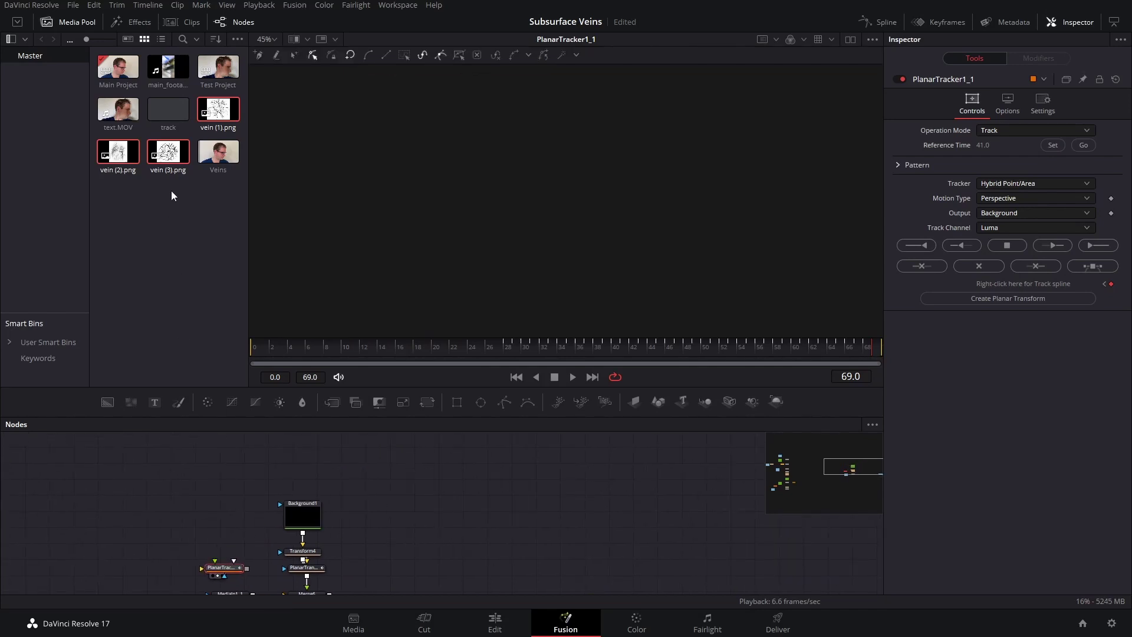
{"action": "left_click_drag", "start_coordinate": [175, 164], "coordinate": [574, 460]}
{"action": "scroll", "coordinate": [612, 486], "scroll_direction": "down", "scroll_amount": 3}
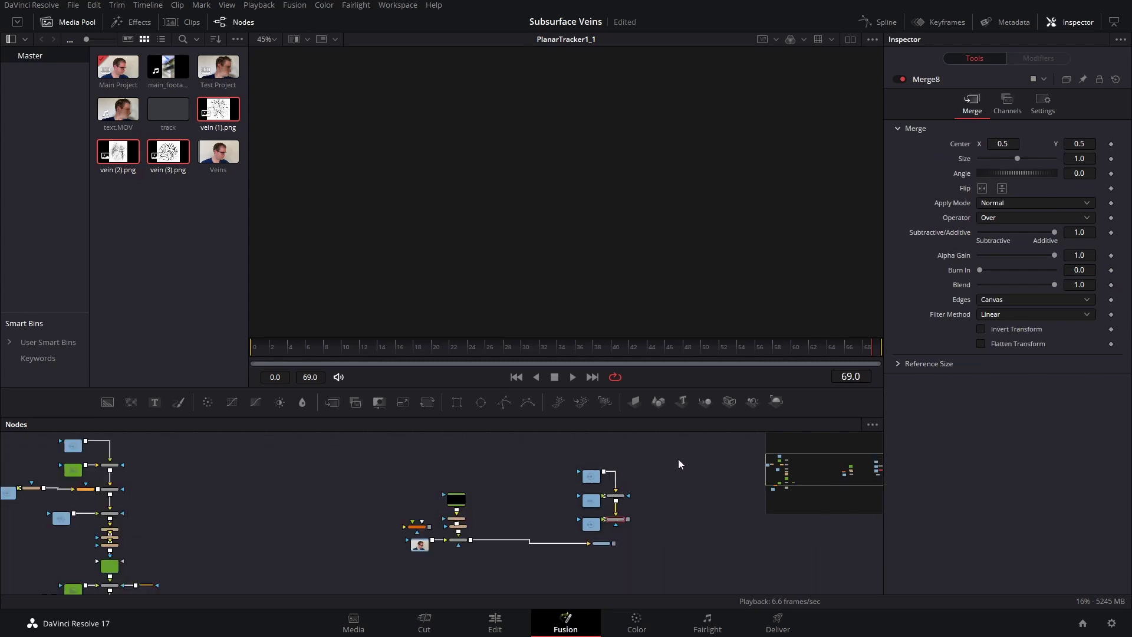
{"action": "left_click_drag", "start_coordinate": [677, 459], "coordinate": [433, 452]}
{"action": "scroll", "coordinate": [542, 490], "scroll_direction": "up", "scroll_amount": 3}
{"action": "left_click_drag", "start_coordinate": [522, 440], "coordinate": [490, 495]}
{"action": "left_click", "coordinate": [432, 568]}
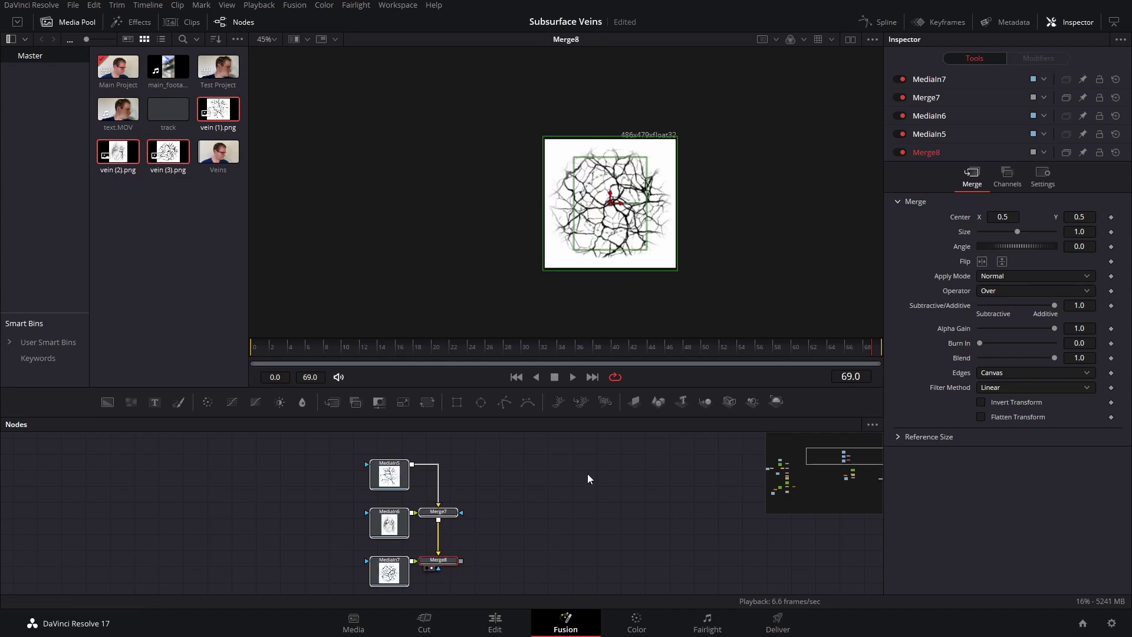
Detach MediaIn5 (vein (1).png) from Merge7
{"action": "left_click_drag", "start_coordinate": [439, 560], "coordinate": [420, 560]}
{"action": "left_click", "coordinate": [524, 474]}
{"action": "left_click_drag", "start_coordinate": [506, 485], "coordinate": [575, 591]}
{"action": "left_click_drag", "start_coordinate": [469, 552], "coordinate": [451, 505]}
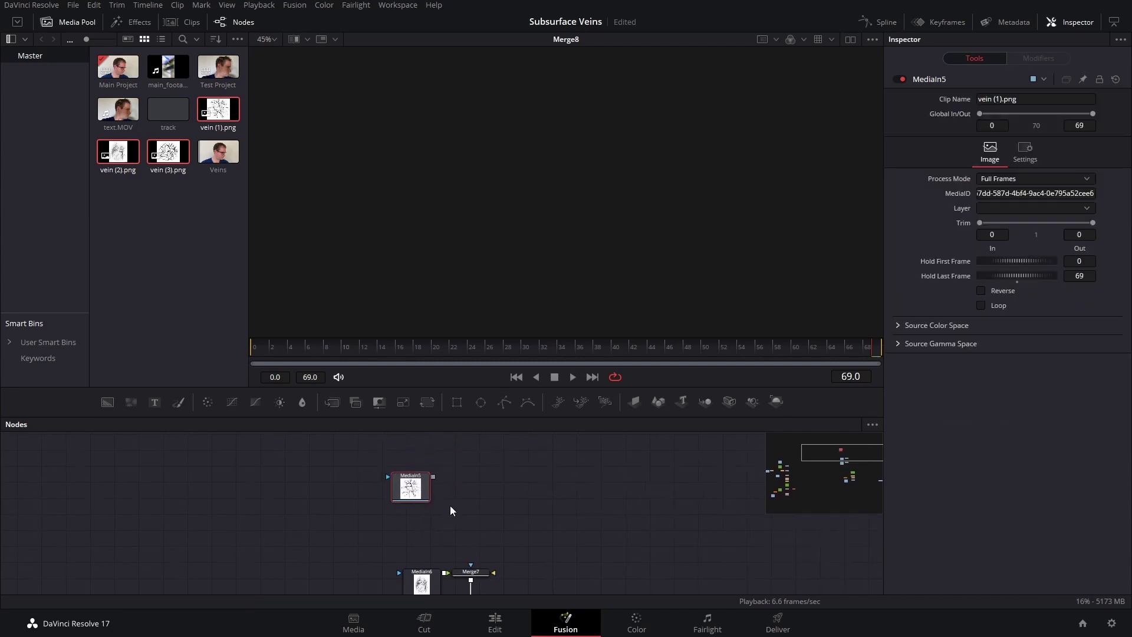
Add a Background under MediaIn5 via Merge9 and connect Merge9 into Merge7
{"action": "key", "text": "shift+space"}
{"action": "type", "text": "bg"}
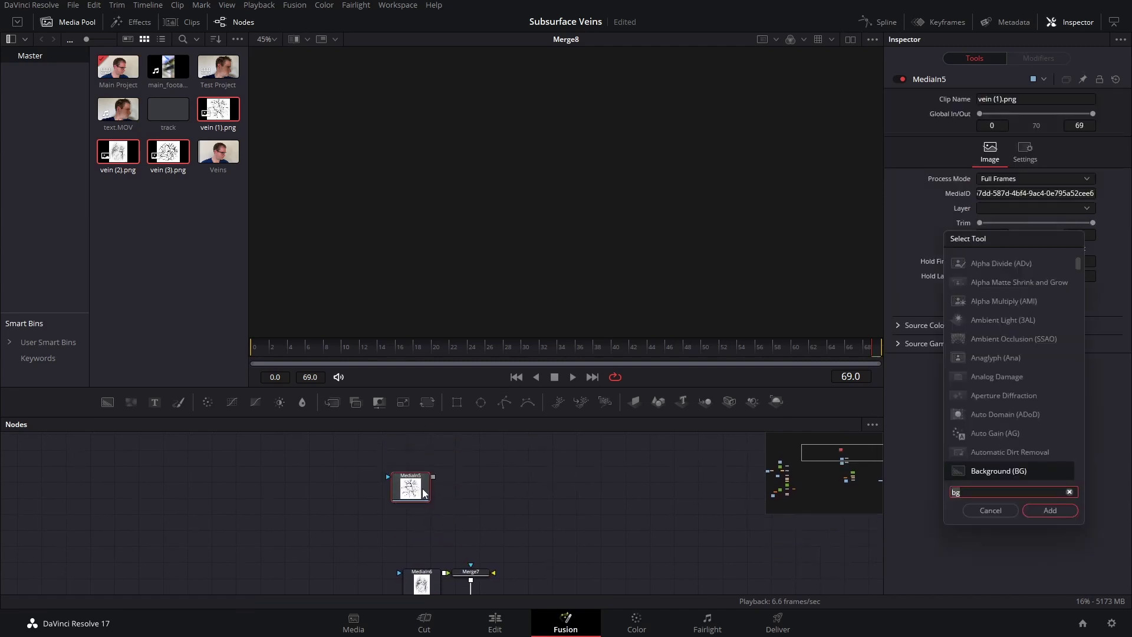
{"action": "key", "text": "Return"}
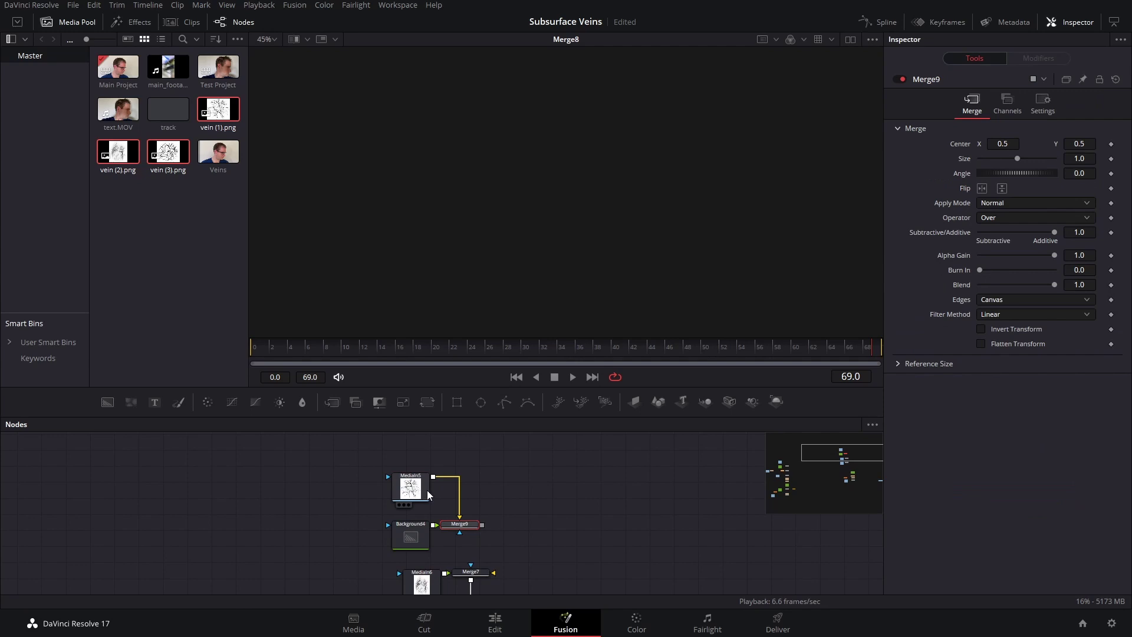
{"action": "left_click_drag", "start_coordinate": [482, 524], "coordinate": [473, 576]}
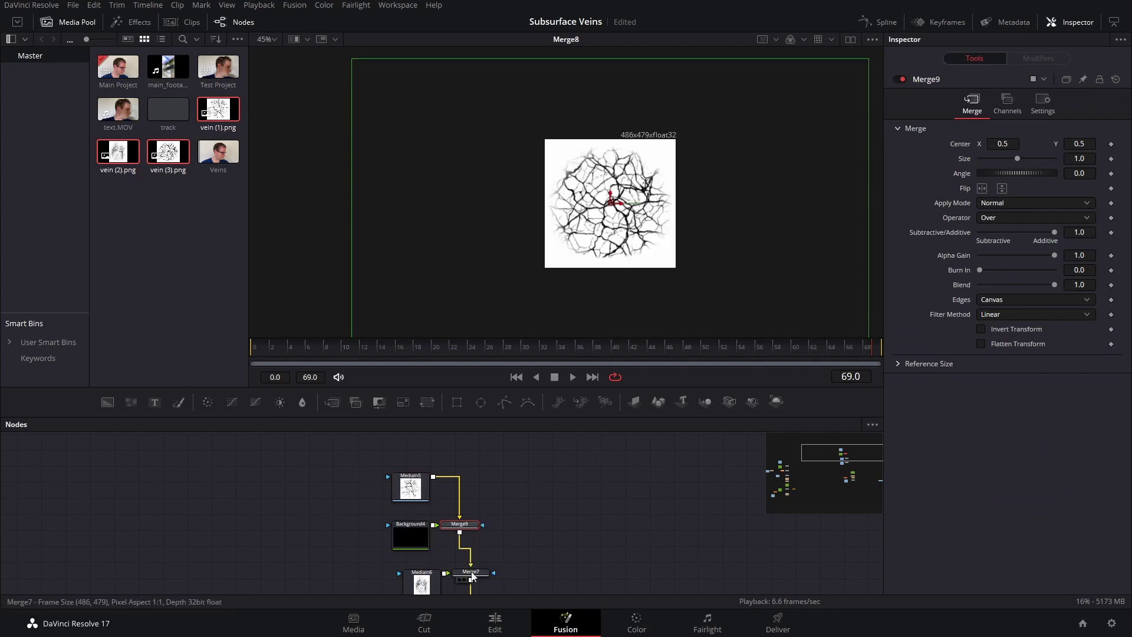
{"action": "scroll", "coordinate": [543, 510], "scroll_direction": "down", "scroll_amount": 5}
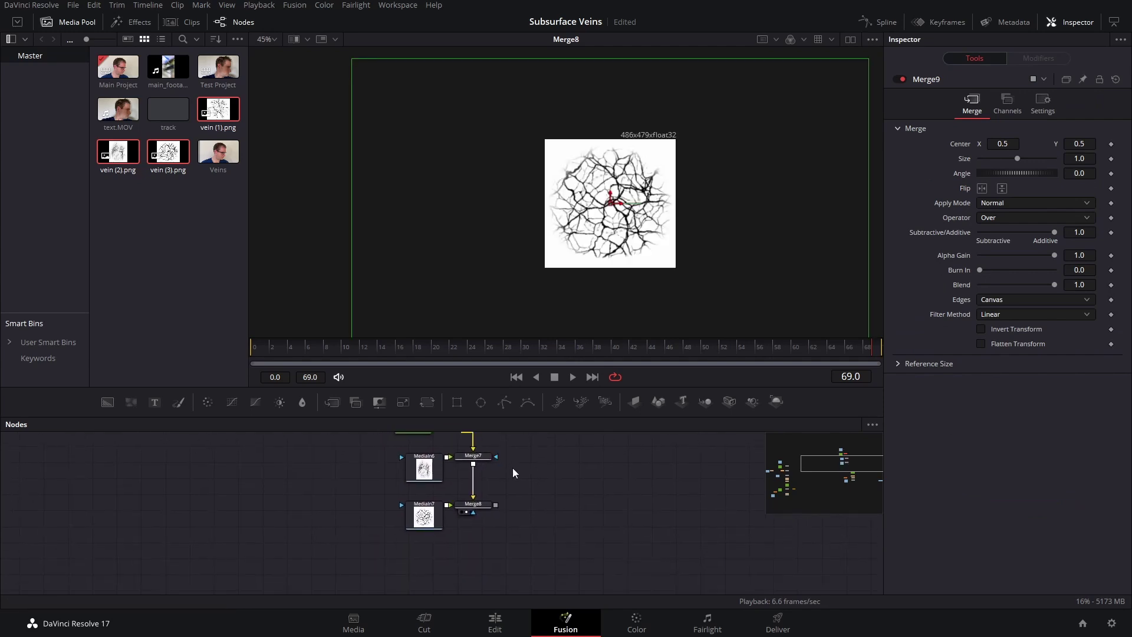
{"action": "left_click", "coordinate": [481, 504]}
{"action": "key", "text": "2"}
{"action": "mouse_move", "coordinate": [533, 521]}
{"action": "left_mouse_down"}
{"action": "mouse_move", "coordinate": [551, 553]}
{"action": "mouse_move", "coordinate": [517, 549]}
{"action": "mouse_move", "coordinate": [530, 506]}
{"action": "left_mouse_up"}
{"action": "key", "text": "2"}
{"action": "scroll", "coordinate": [420, 491], "scroll_direction": "up", "scroll_amount": 2}
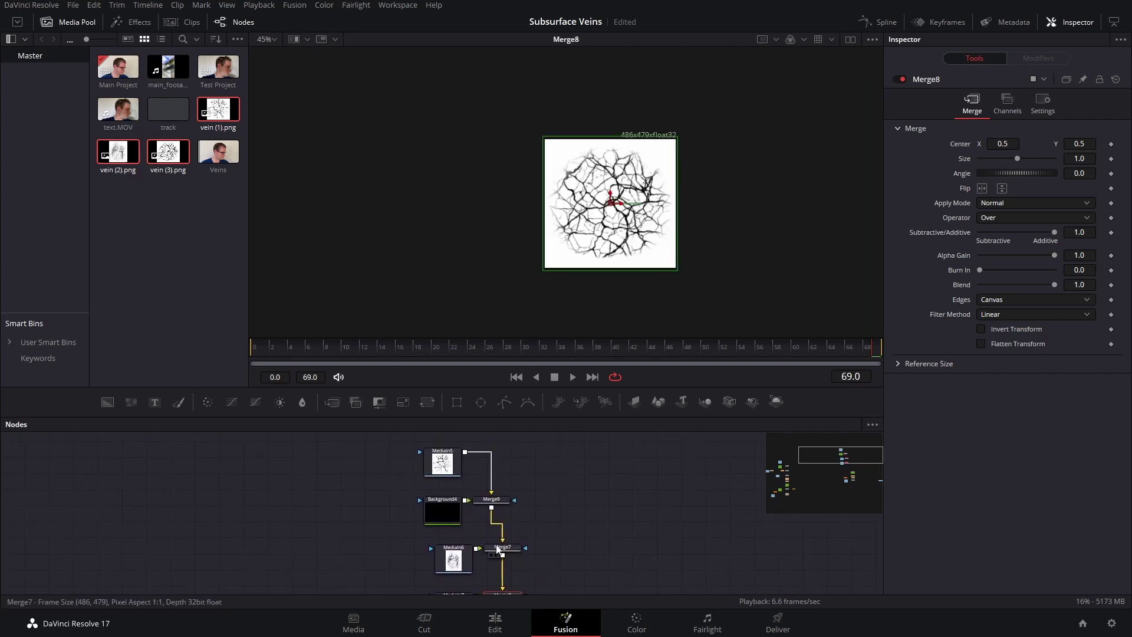
{"action": "left_click", "coordinate": [506, 499]}
Set Background4's colour to pure white (#ffffff)
{"action": "left_click", "coordinate": [442, 511]}
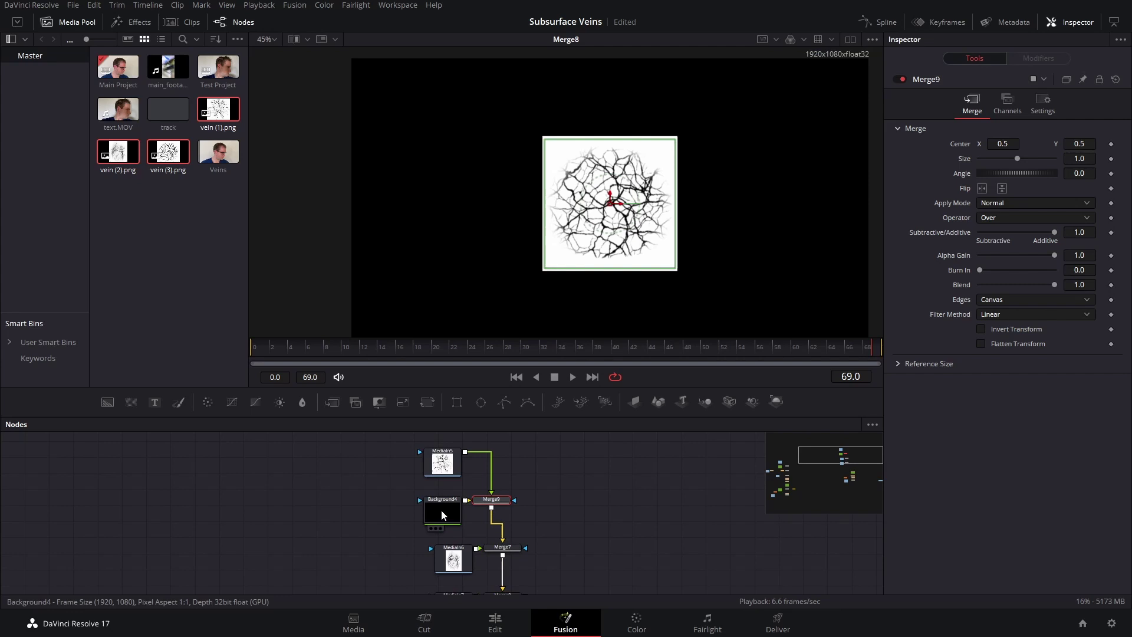
{"action": "left_click", "coordinate": [1012, 200]}
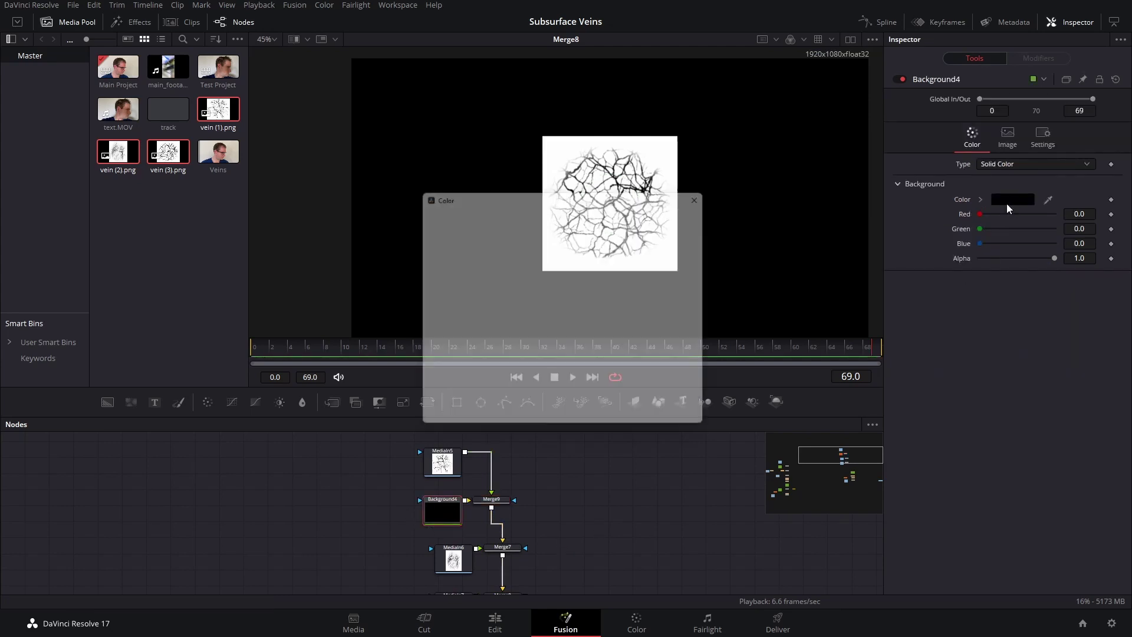
{"action": "left_click_drag", "start_coordinate": [665, 275], "coordinate": [687, 324]}
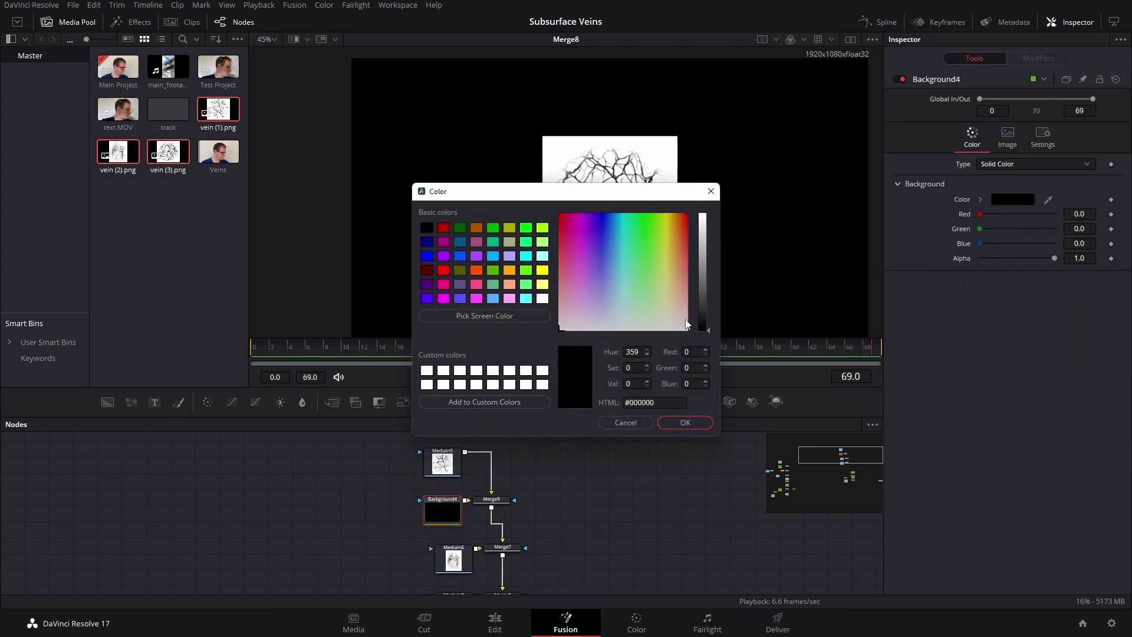
{"action": "left_click_drag", "start_coordinate": [709, 257], "coordinate": [708, 219]}
{"action": "left_click_drag", "start_coordinate": [710, 264], "coordinate": [716, 240]}
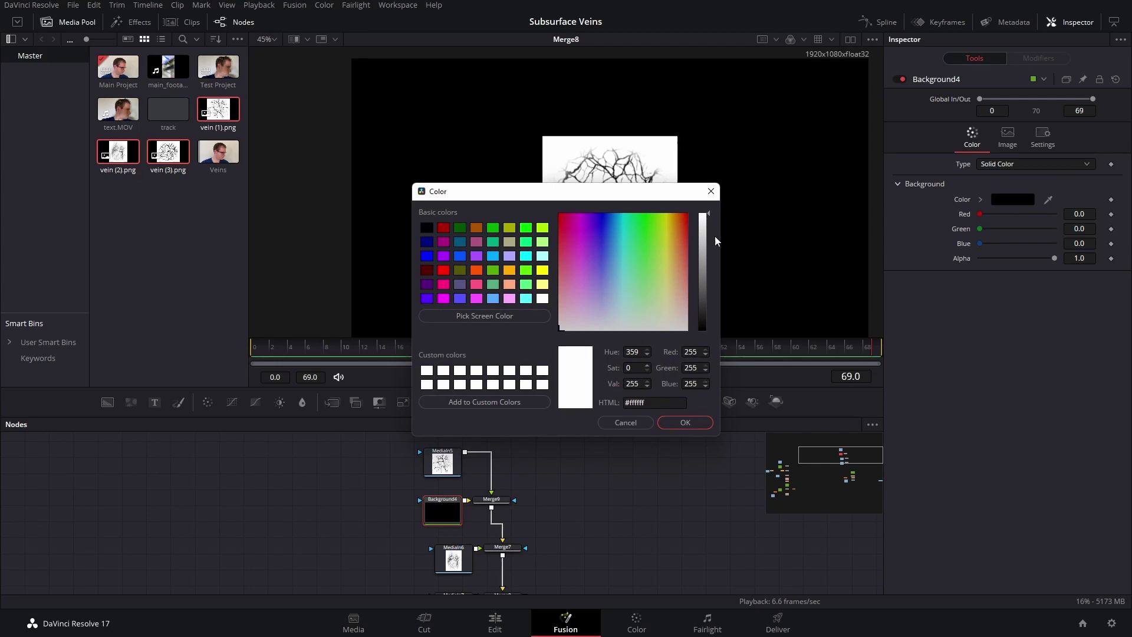
{"action": "left_click", "coordinate": [685, 423]}
Shift Merge9's vein image left and Merge7's vein image right and slightly lower
{"action": "left_click_drag", "start_coordinate": [562, 512], "coordinate": [596, 481]}
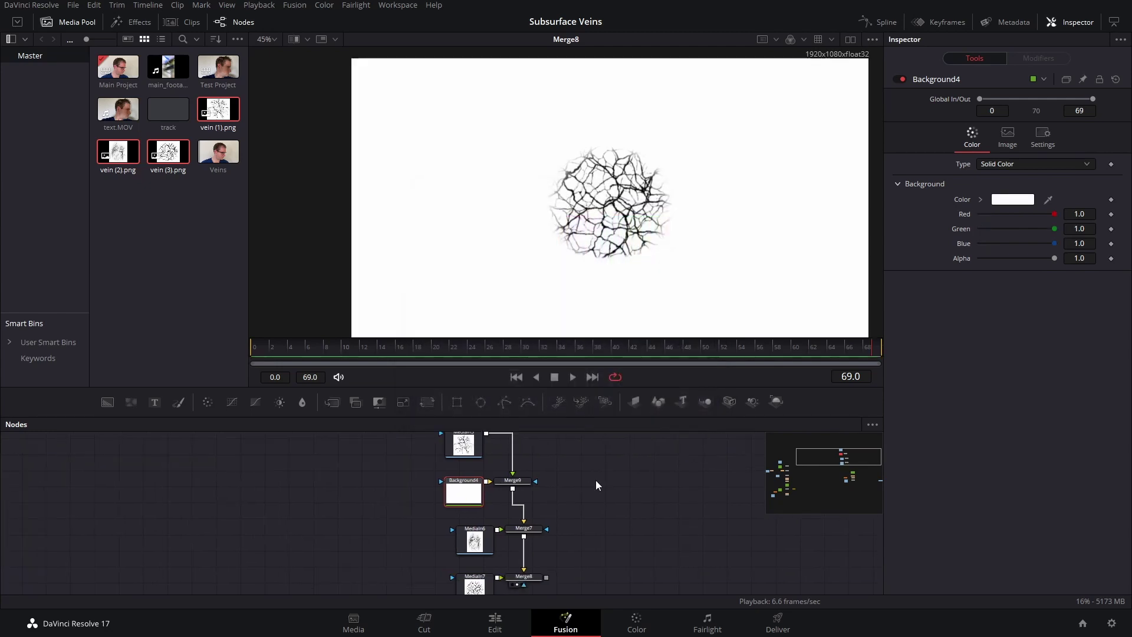
{"action": "left_click", "coordinate": [513, 483]}
{"action": "left_click_drag", "start_coordinate": [612, 204], "coordinate": [472, 206]}
{"action": "left_click", "coordinate": [524, 529]}
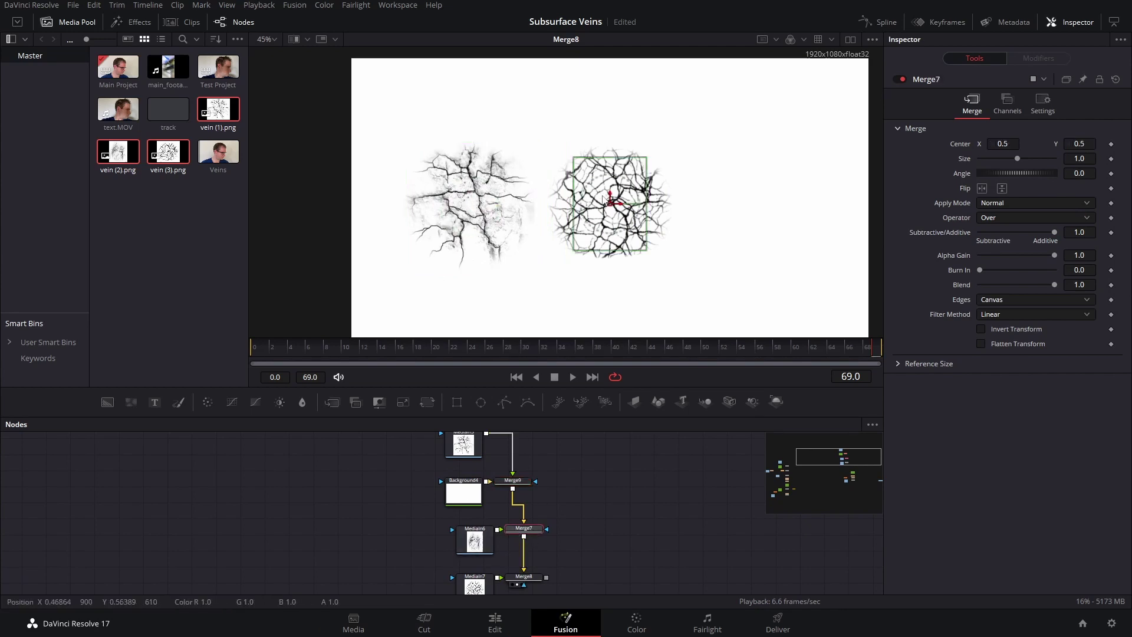
{"action": "left_click_drag", "start_coordinate": [614, 203], "coordinate": [739, 205]}
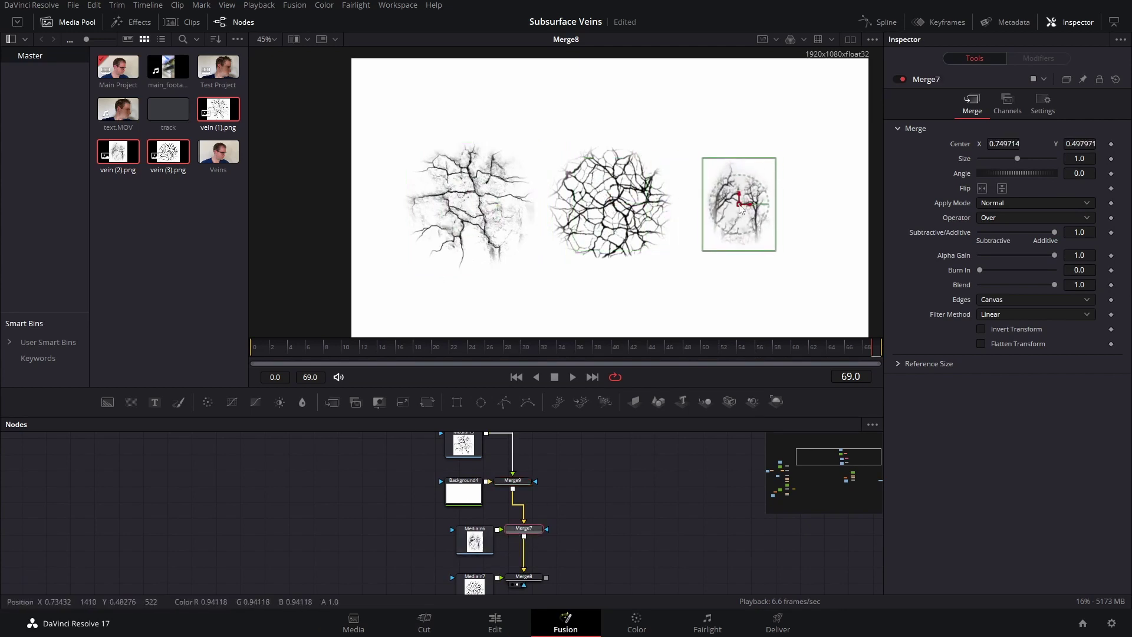
{"action": "left_click_drag", "start_coordinate": [587, 306], "coordinate": [584, 290]}
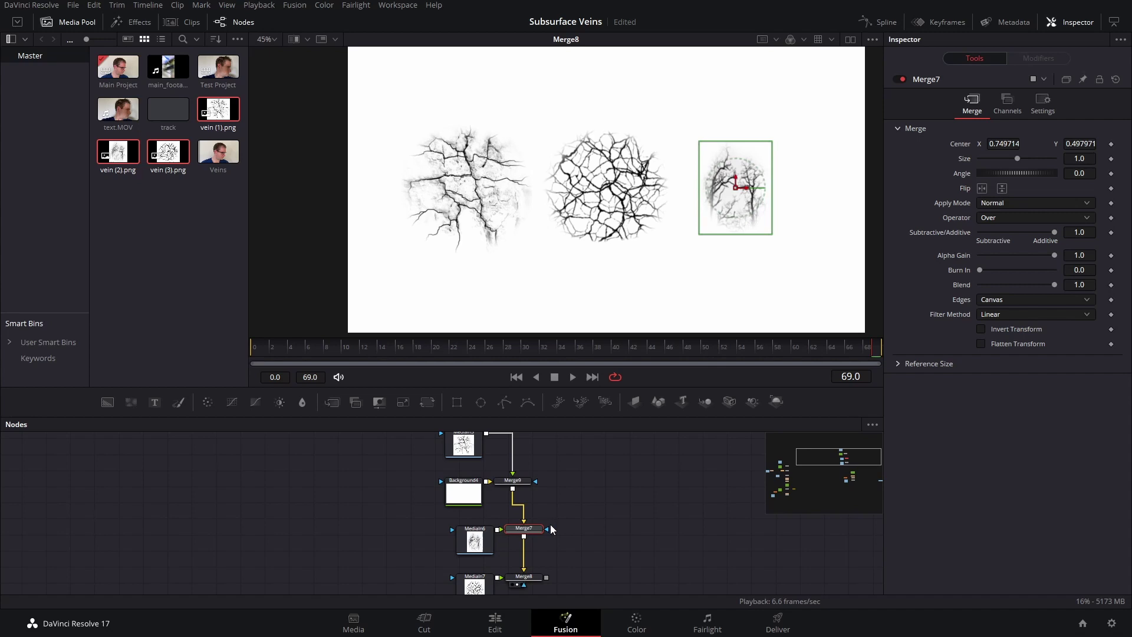
{"action": "left_click", "coordinate": [610, 517]}
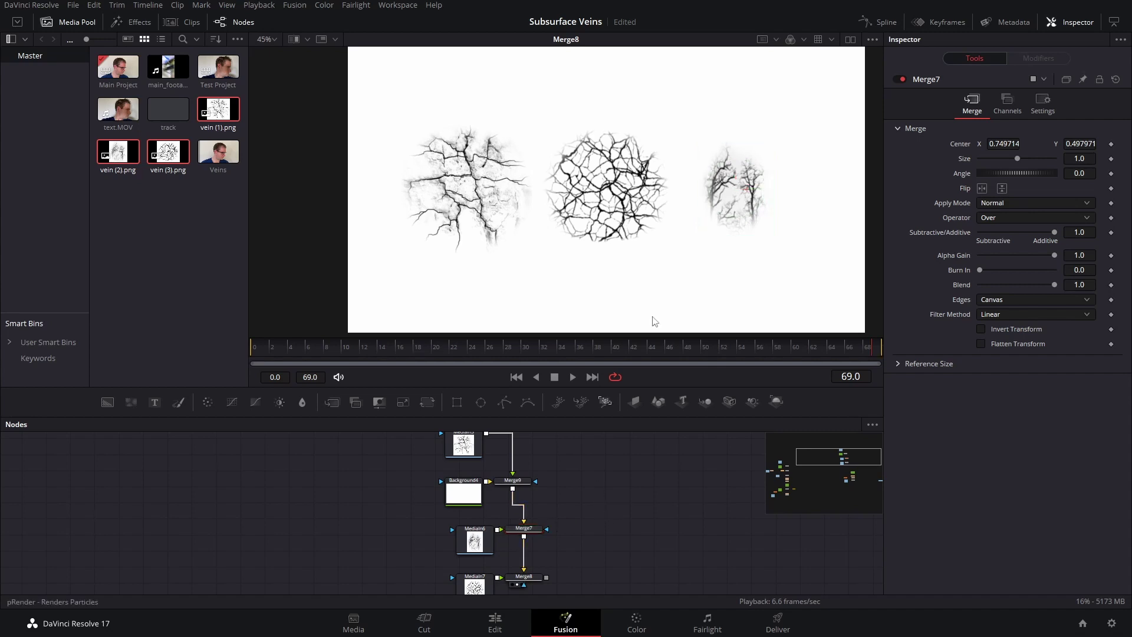
{"action": "left_click", "coordinate": [525, 535]}
{"action": "mouse_move", "coordinate": [736, 191]}
{"action": "left_mouse_down"}
{"action": "mouse_move", "coordinate": [680, 190]}
{"action": "mouse_move", "coordinate": [687, 200]}
{"action": "mouse_move", "coordinate": [673, 204]}
{"action": "mouse_move", "coordinate": [757, 196]}
{"action": "left_mouse_up"}
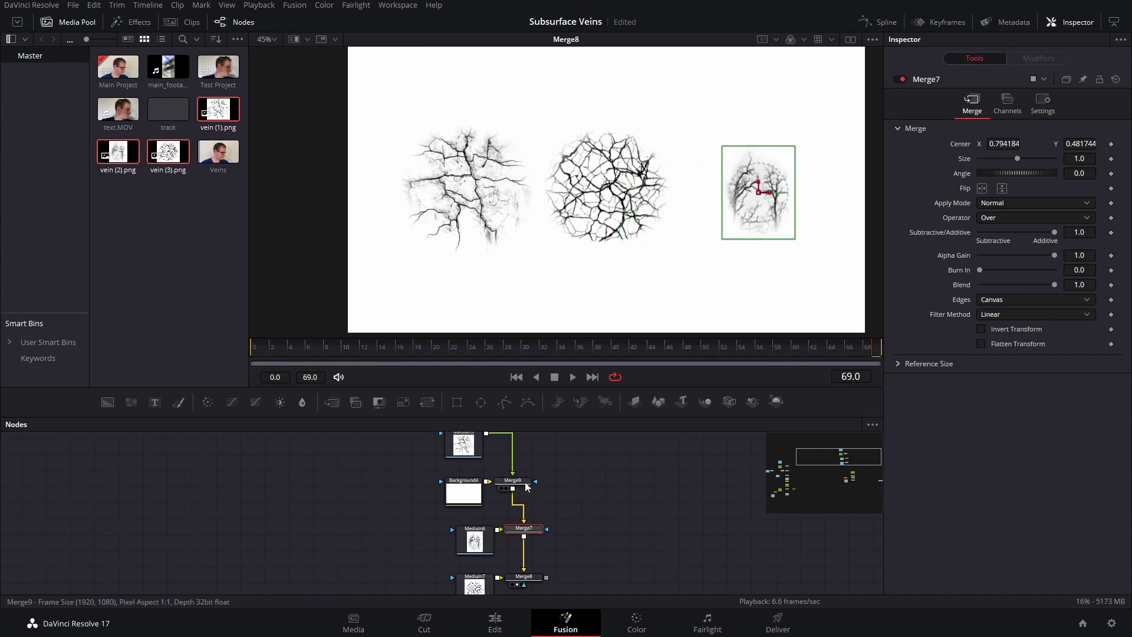
Set Apply Mode to Multiply on Merge7, Merge8 and Merge9
{"action": "left_click", "coordinate": [1022, 203]}
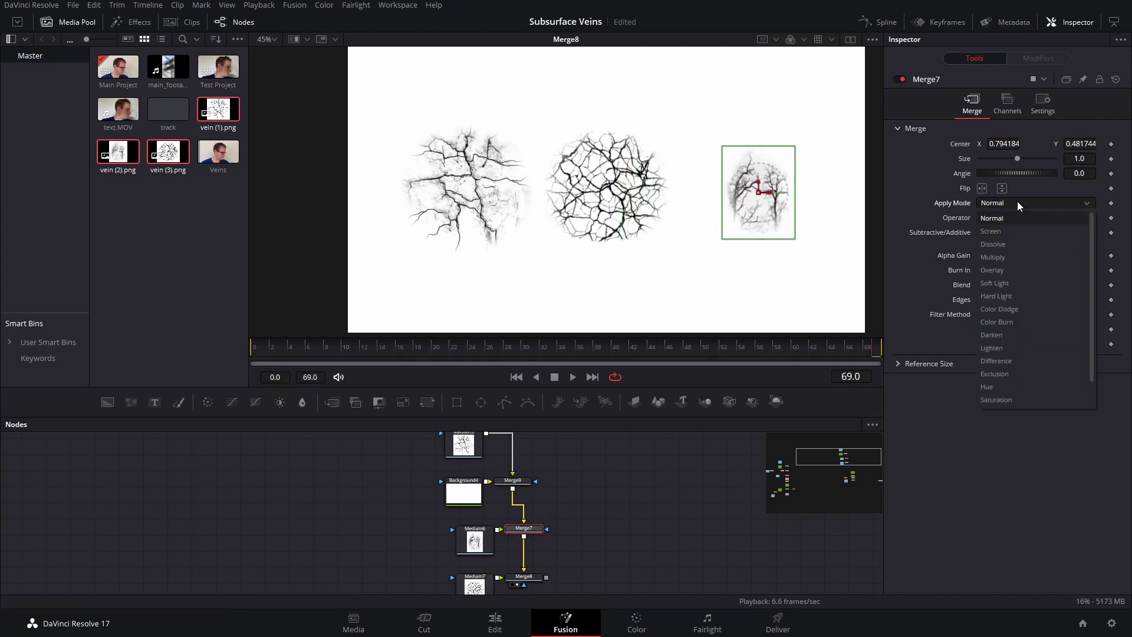
{"action": "left_click", "coordinate": [1021, 253]}
{"action": "left_click", "coordinate": [530, 583]}
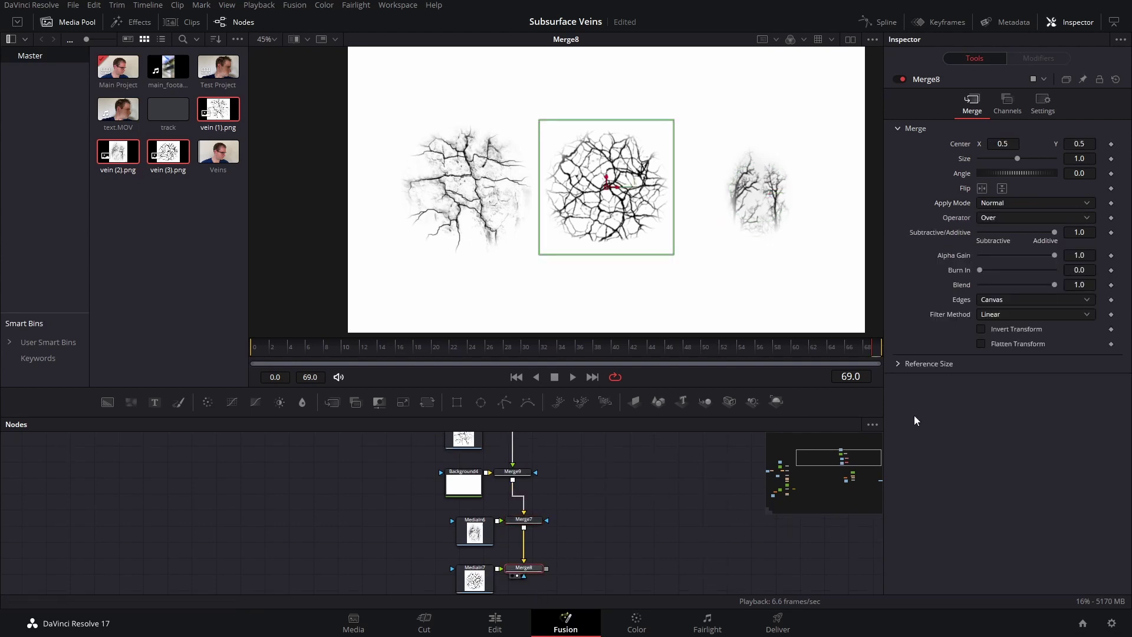
{"action": "left_click", "coordinate": [1032, 203]}
{"action": "left_click", "coordinate": [1018, 269]}
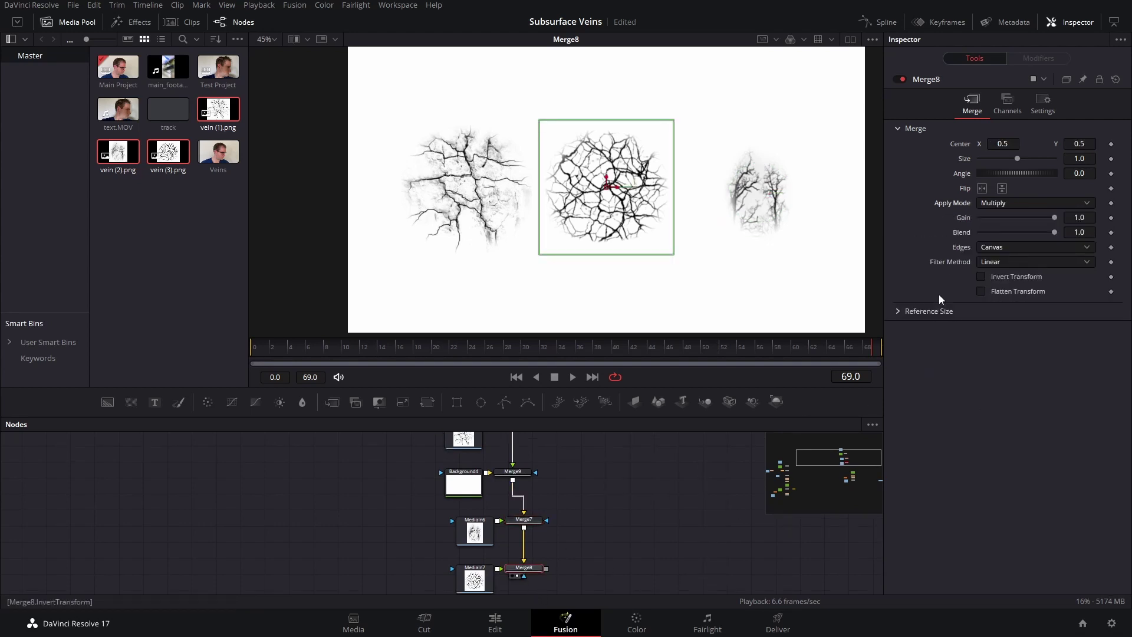
{"action": "left_click_drag", "start_coordinate": [558, 455], "coordinate": [573, 525]}
{"action": "left_click", "coordinate": [530, 541]}
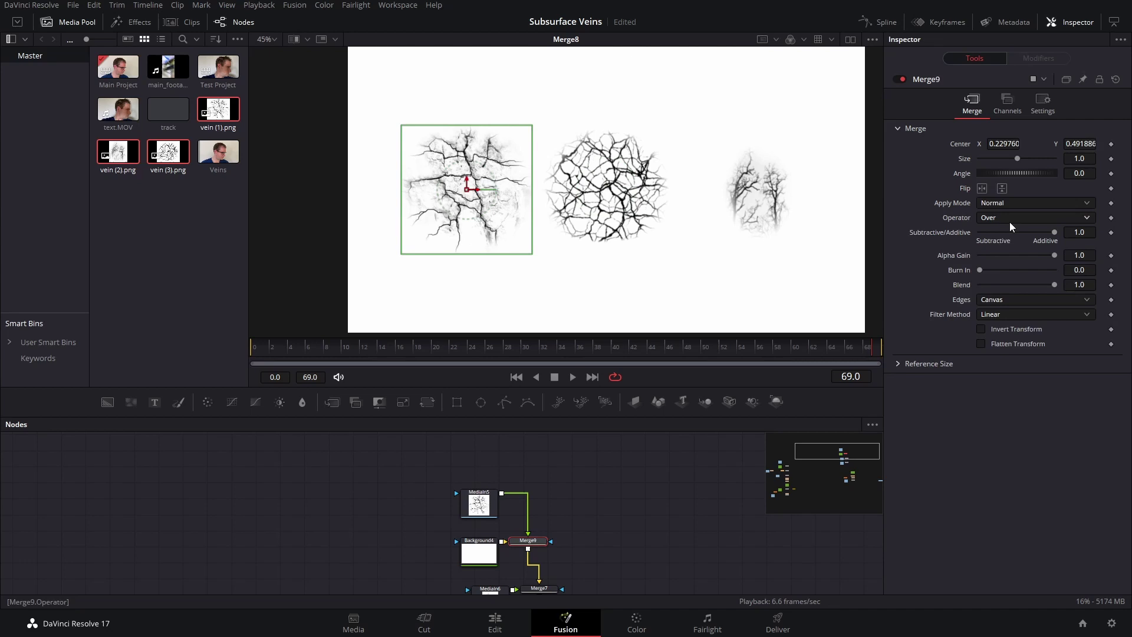
{"action": "left_click", "coordinate": [1012, 204]}
{"action": "left_click", "coordinate": [1015, 257]}
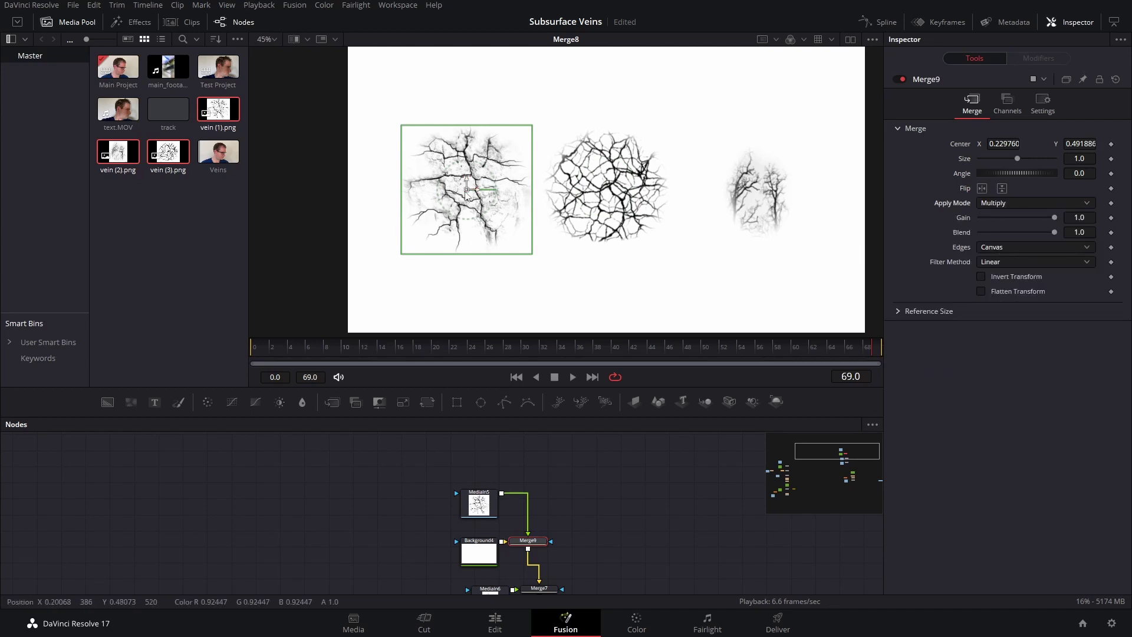
Move the left vein image toward the centre and nudge the middle vein image right
{"action": "left_click_drag", "start_coordinate": [467, 192], "coordinate": [501, 191]}
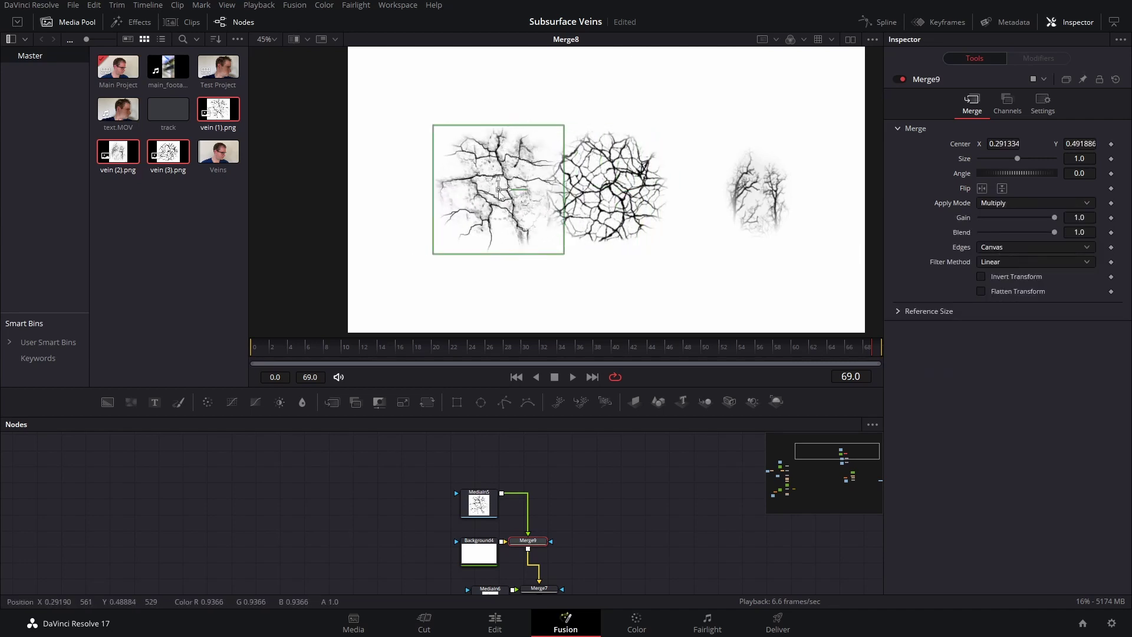
{"action": "left_click_drag", "start_coordinate": [570, 558], "coordinate": [483, 407]}
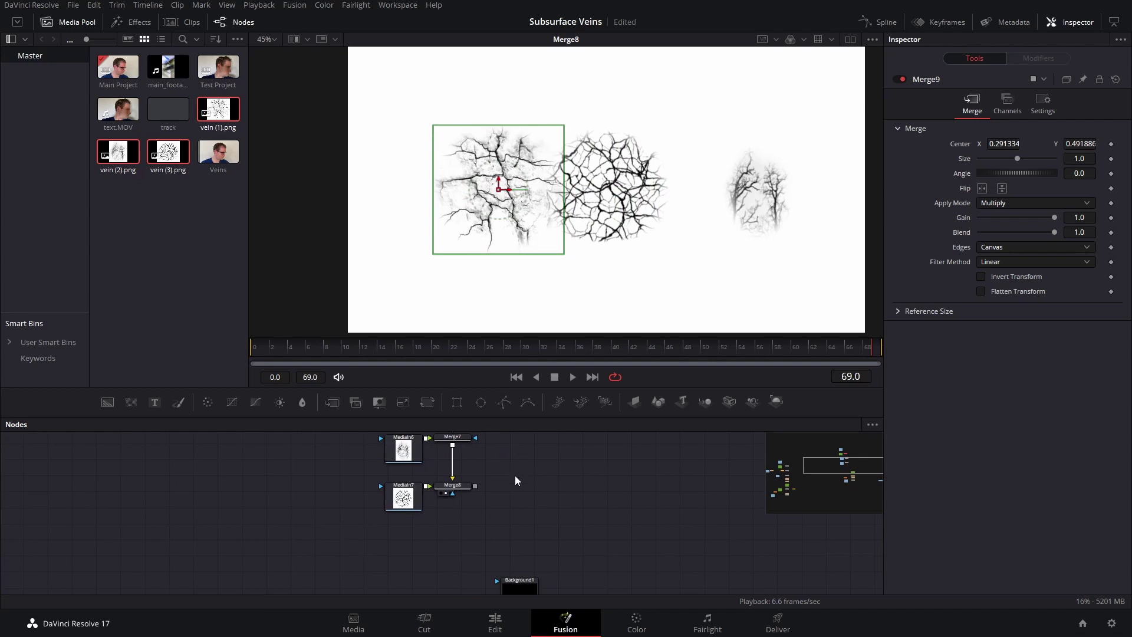
{"action": "left_click", "coordinate": [468, 492]}
{"action": "scroll", "coordinate": [560, 507], "scroll_direction": "up", "scroll_amount": 2}
{"action": "scroll", "coordinate": [560, 508], "scroll_direction": "left", "scroll_amount": 1}
{"action": "left_click_drag", "start_coordinate": [608, 186], "coordinate": [636, 187]}
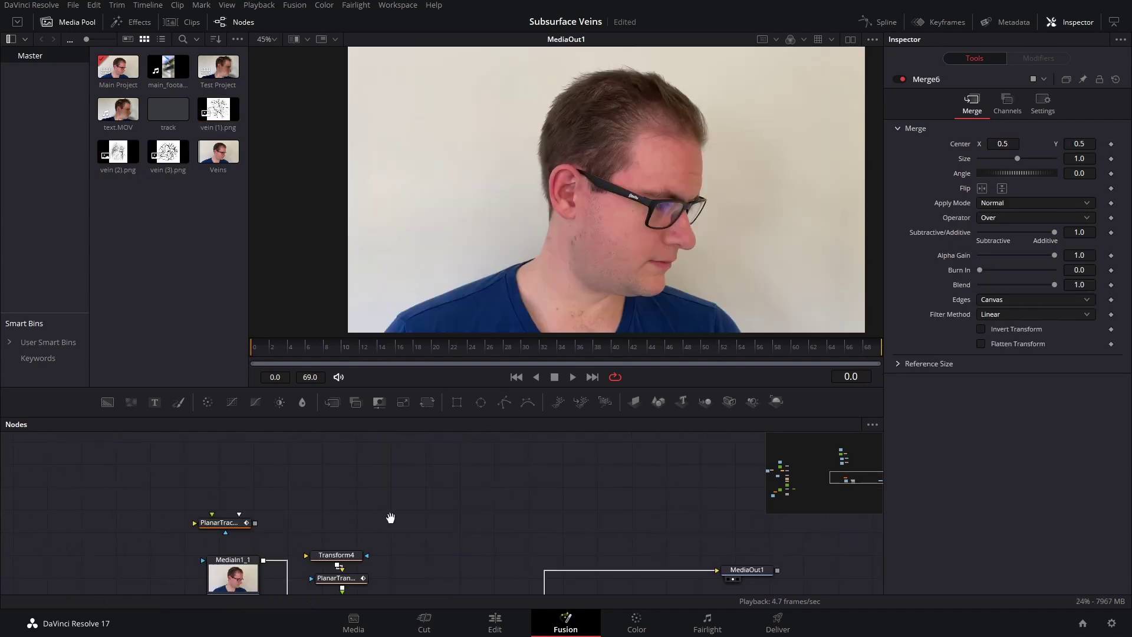
Add a FastNoise node and connect it into Transform4
{"action": "key", "text": "shift+space"}
{"action": "type", "text": "fast"}
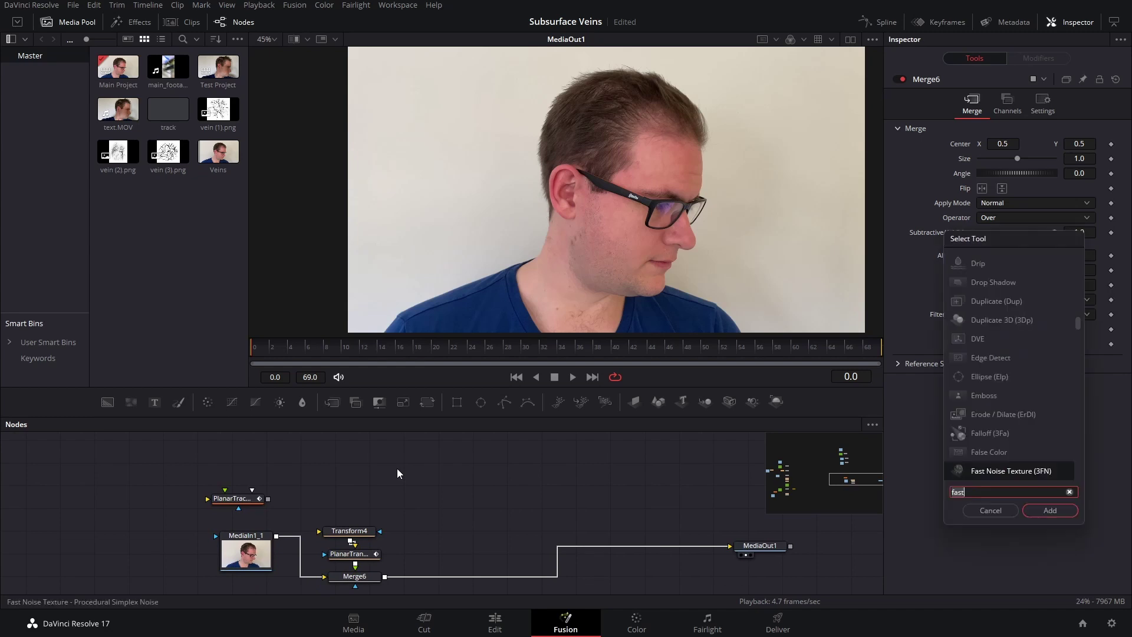
{"action": "key", "text": "Down"}
{"action": "key", "text": "Return"}
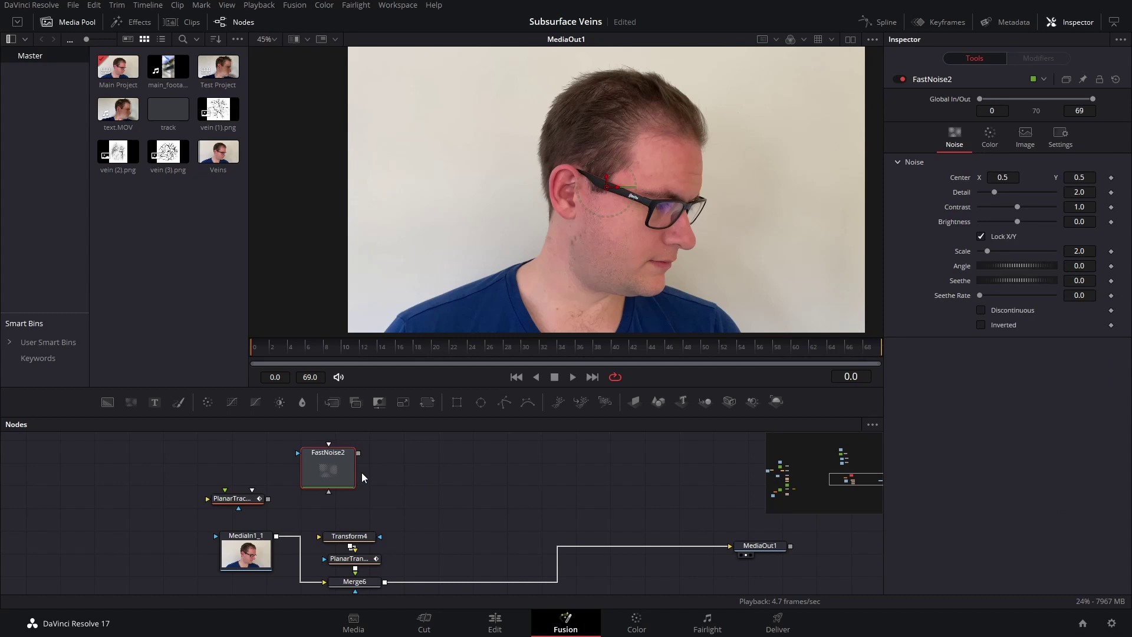
{"action": "left_click_drag", "start_coordinate": [358, 453], "coordinate": [320, 536]}
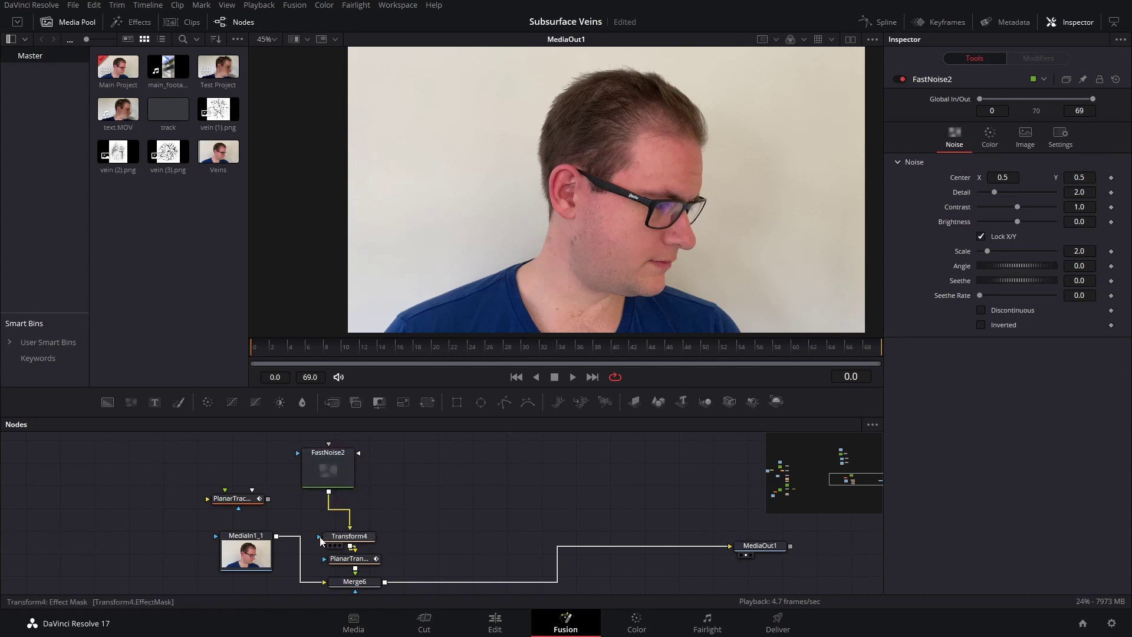
Give FastNoise2 Detail 6.77, Contrast 3.1, Scale 5.35 and Seethe Rate 0.213, then preview playback
{"action": "left_click", "coordinate": [629, 345]}
{"action": "left_click", "coordinate": [364, 472]}
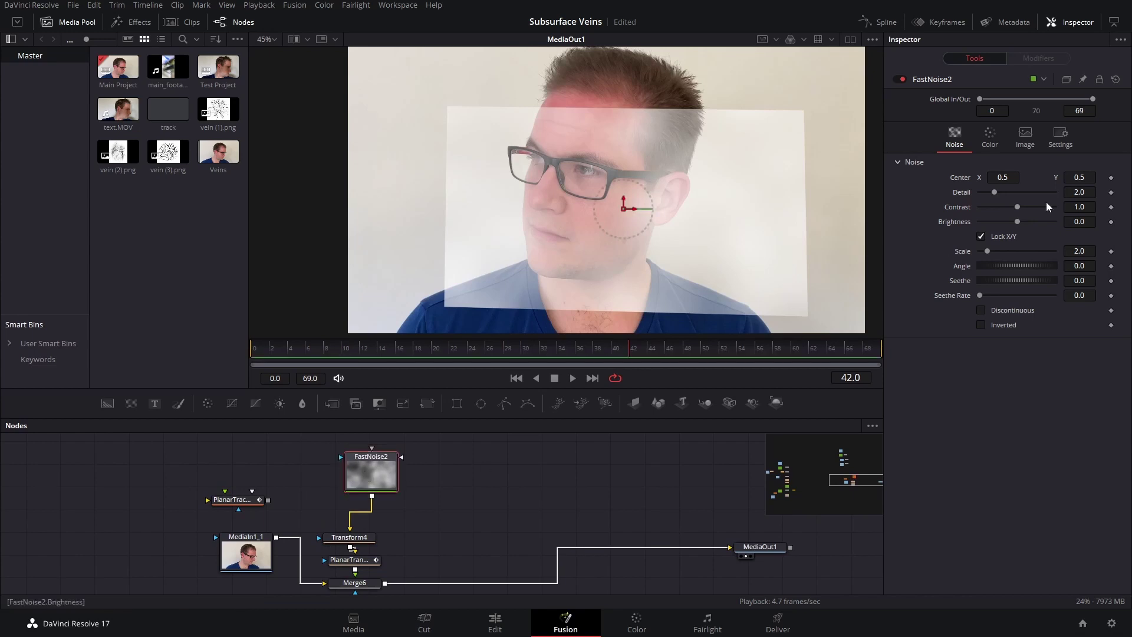
{"action": "left_click_drag", "start_coordinate": [993, 193], "coordinate": [1038, 207]}
{"action": "left_click_drag", "start_coordinate": [993, 247], "coordinate": [1004, 250]}
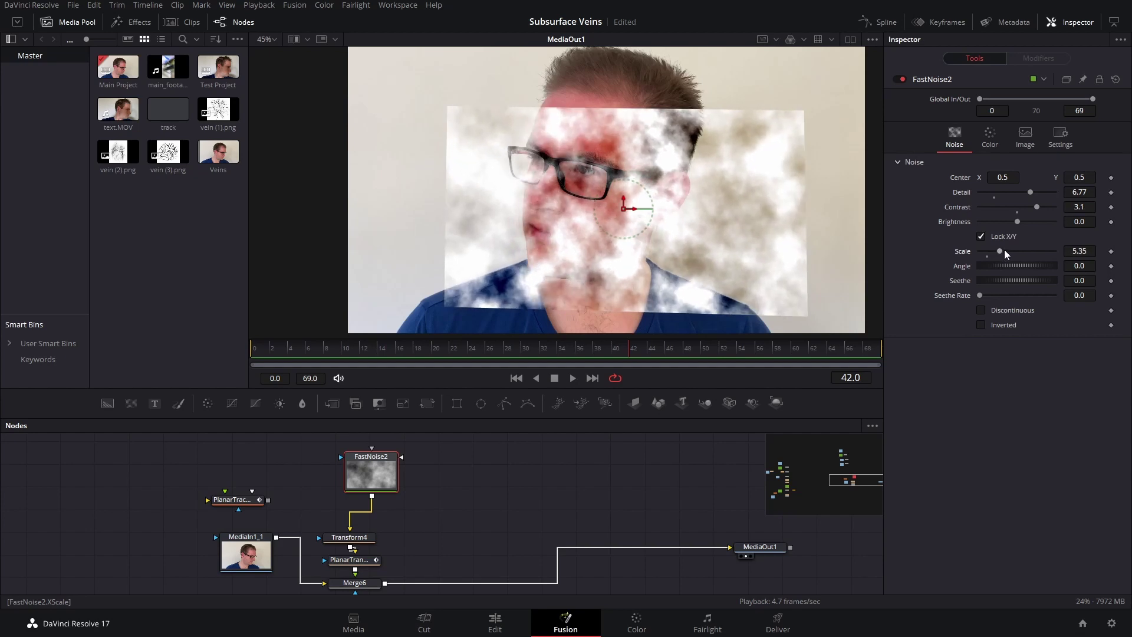
{"action": "left_click_drag", "start_coordinate": [981, 295], "coordinate": [997, 297]}
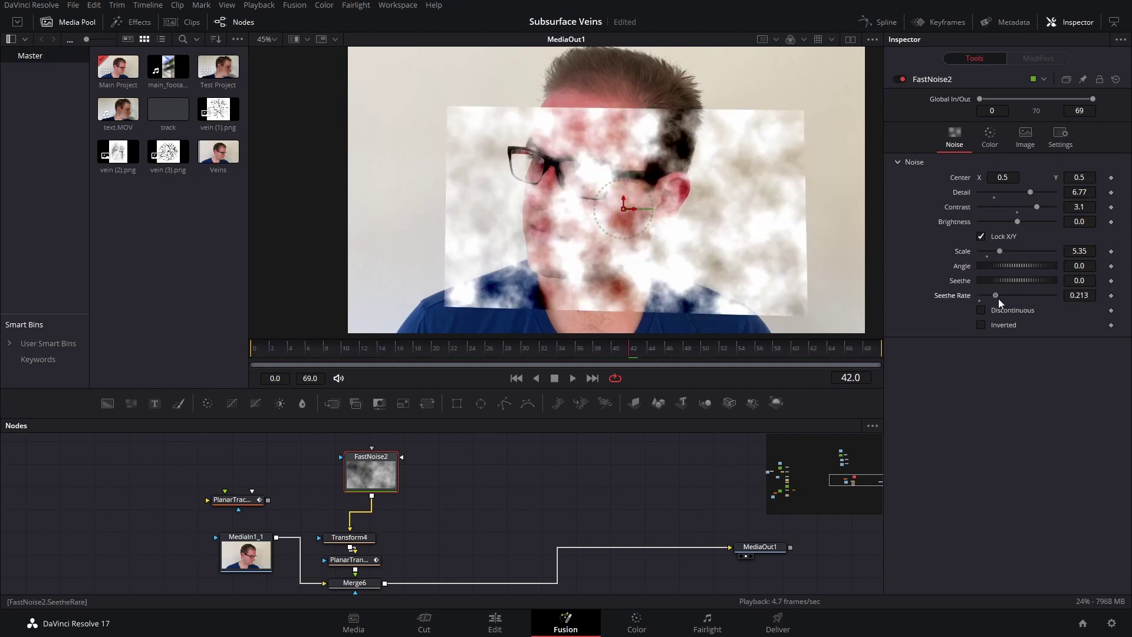
{"action": "key", "text": "space"}
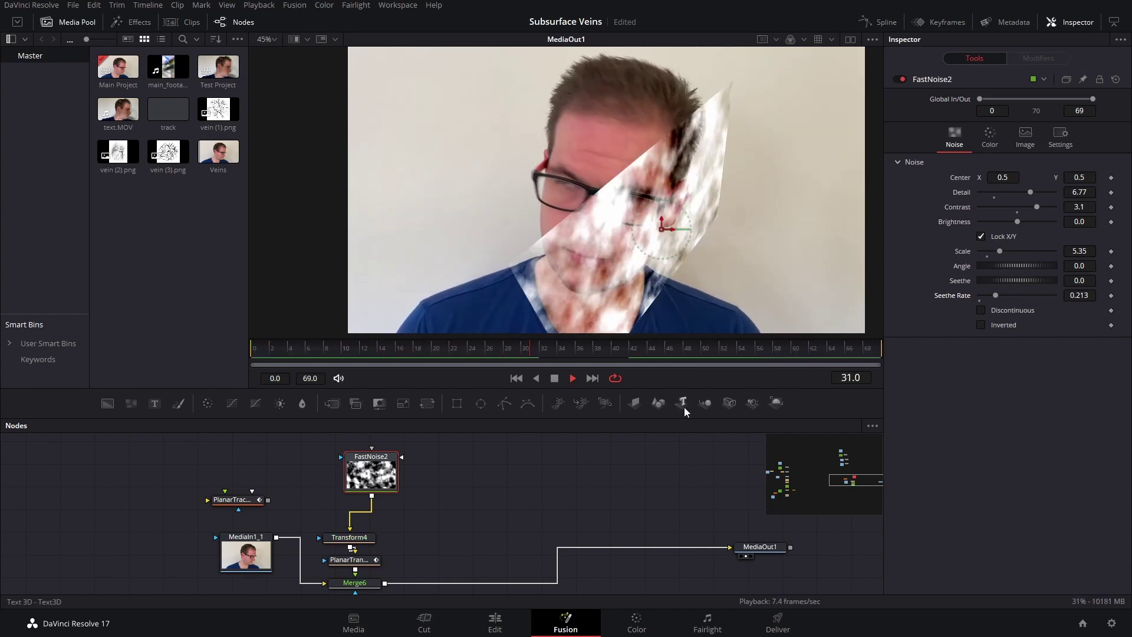
{"action": "key", "text": "space"}
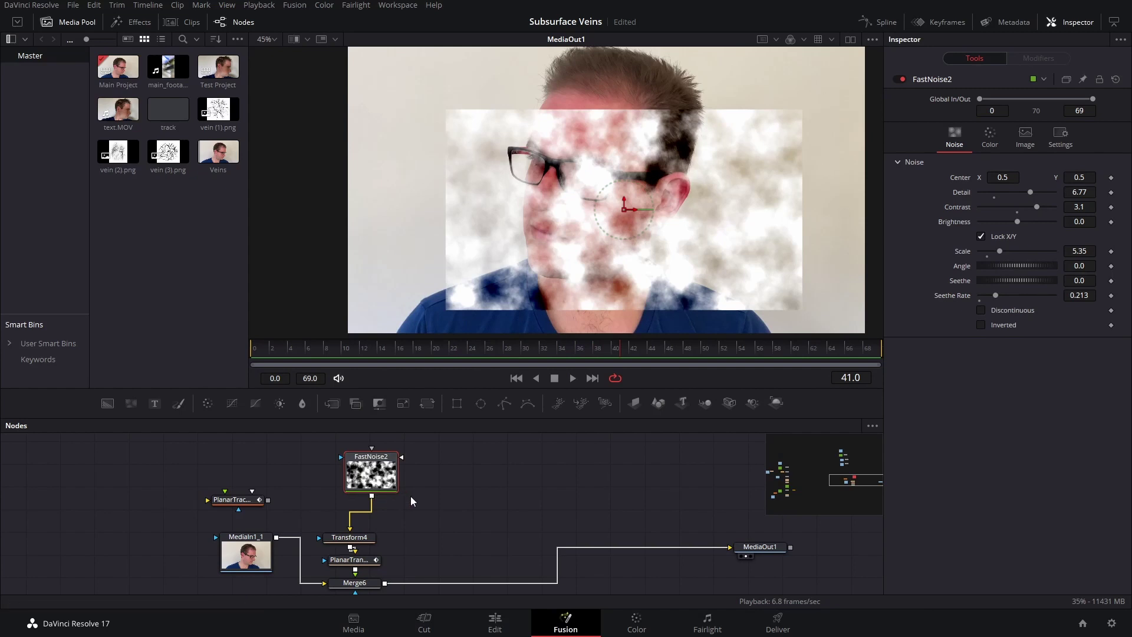
Connect Merge8's vein composite to FastNoise2's effect mask input
{"action": "scroll", "coordinate": [407, 492], "scroll_direction": "down", "scroll_amount": 2}
{"action": "scroll", "coordinate": [394, 480], "scroll_direction": "up", "scroll_amount": 3}
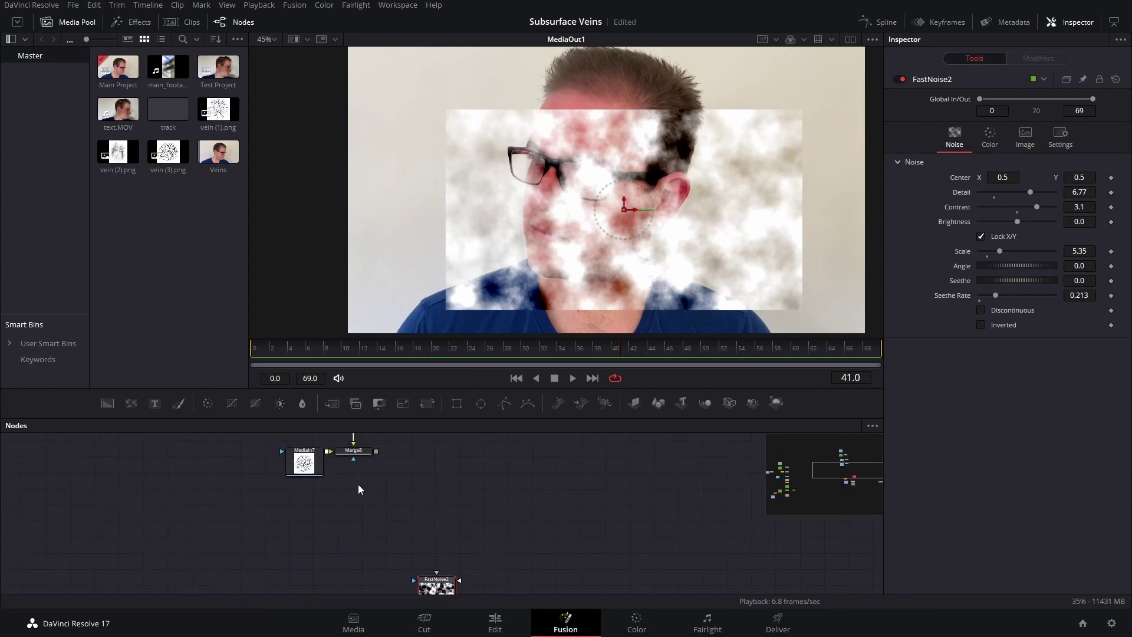
{"action": "left_click", "coordinate": [361, 453]}
{"action": "key", "text": "1"}
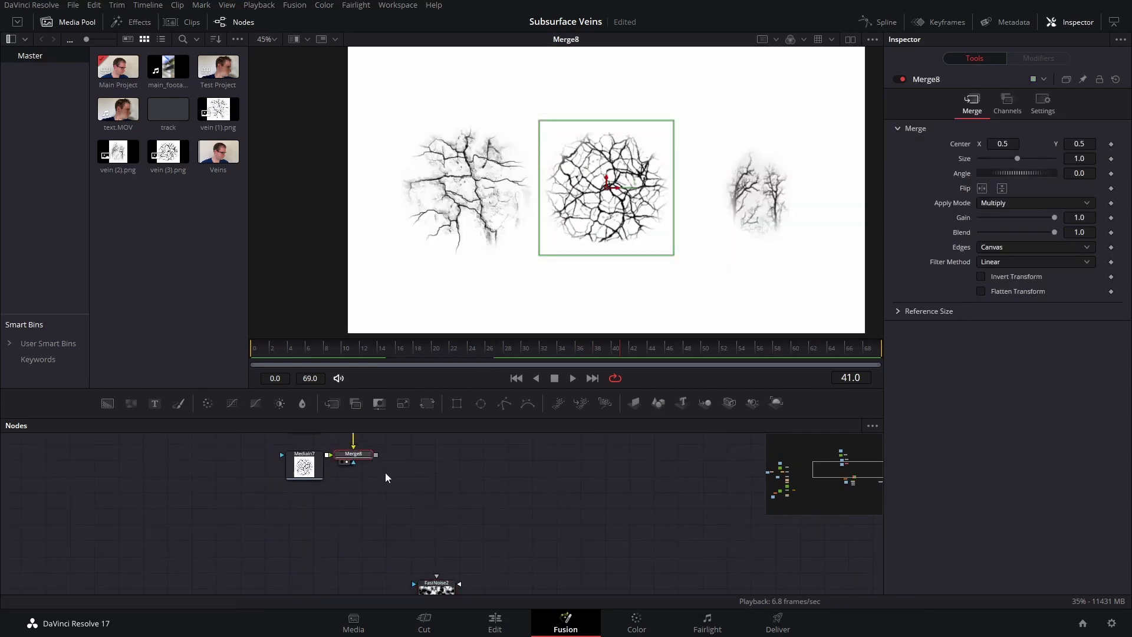
{"action": "left_click_drag", "start_coordinate": [376, 454], "coordinate": [414, 584]}
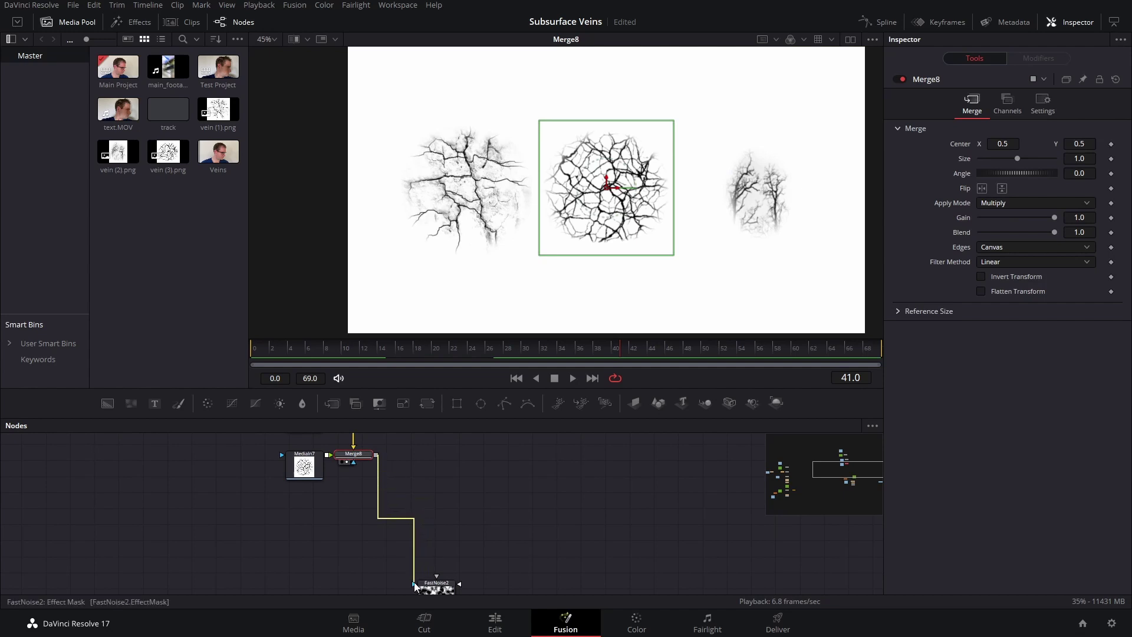
Set FastNoise2's mask channel to Red in its Settings
{"action": "scroll", "coordinate": [484, 557], "scroll_direction": "down", "scroll_amount": 3}
{"action": "left_click", "coordinate": [447, 500]}
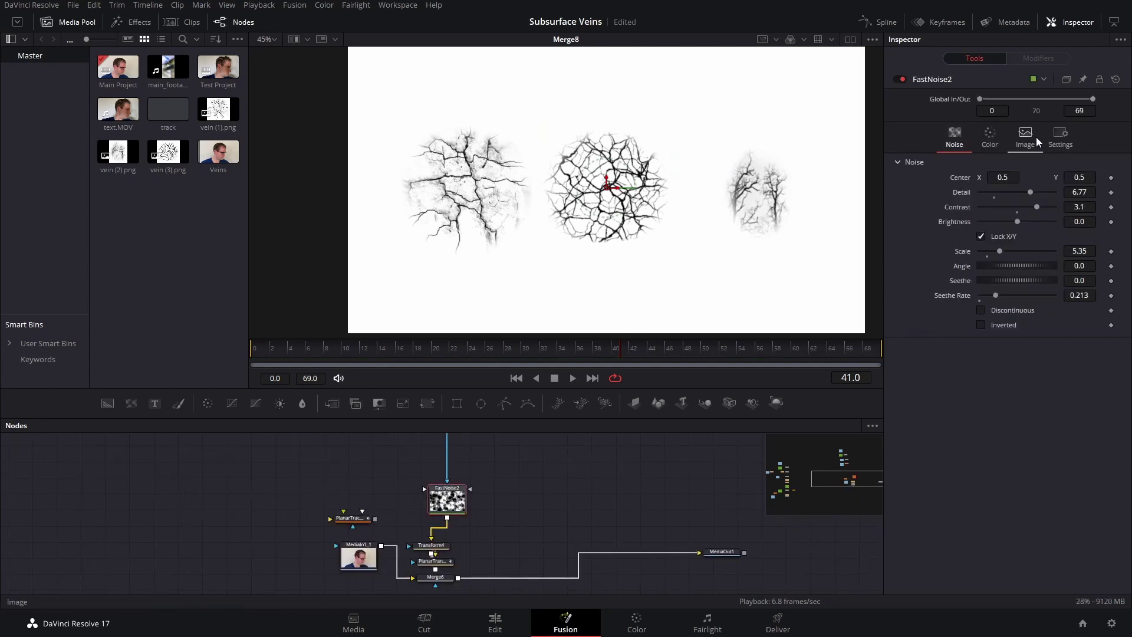
{"action": "left_click", "coordinate": [1062, 139]}
{"action": "left_click", "coordinate": [1011, 229]}
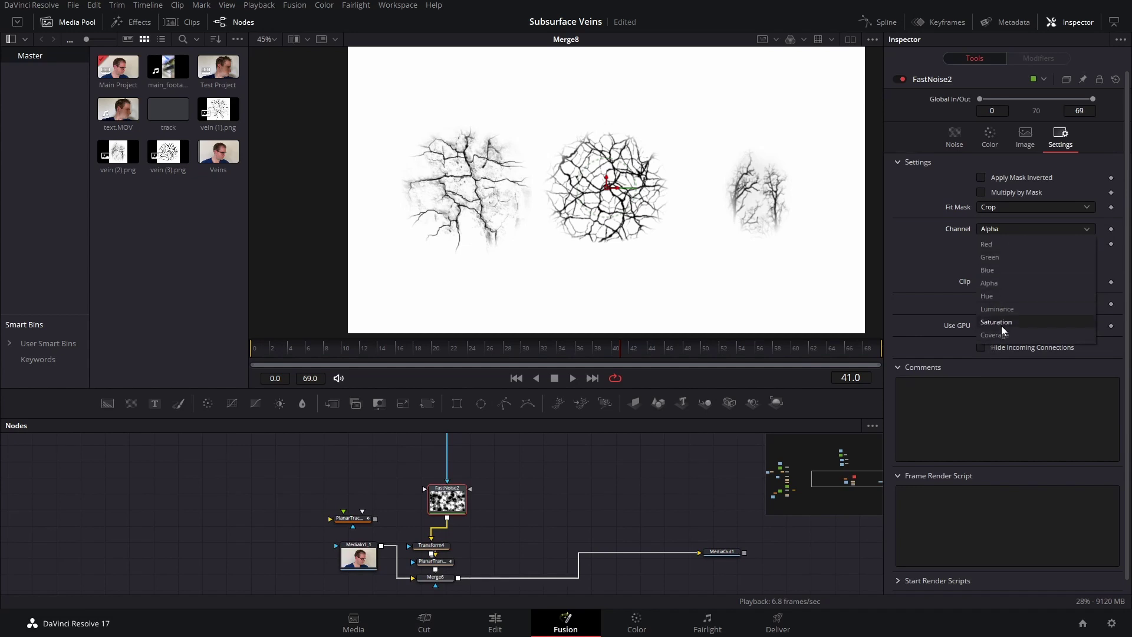
{"action": "left_click", "coordinate": [1000, 243]}
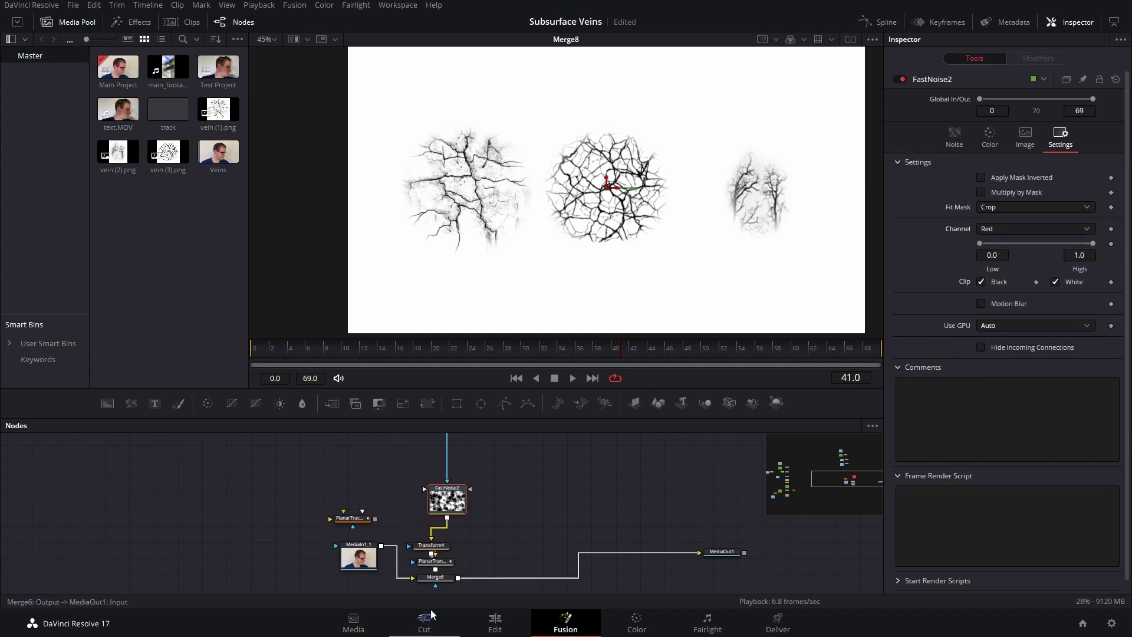
{"action": "left_click", "coordinate": [447, 578]}
View Merge6 and scrub to later frames to check the veined noise on the face
{"action": "key", "text": "1"}
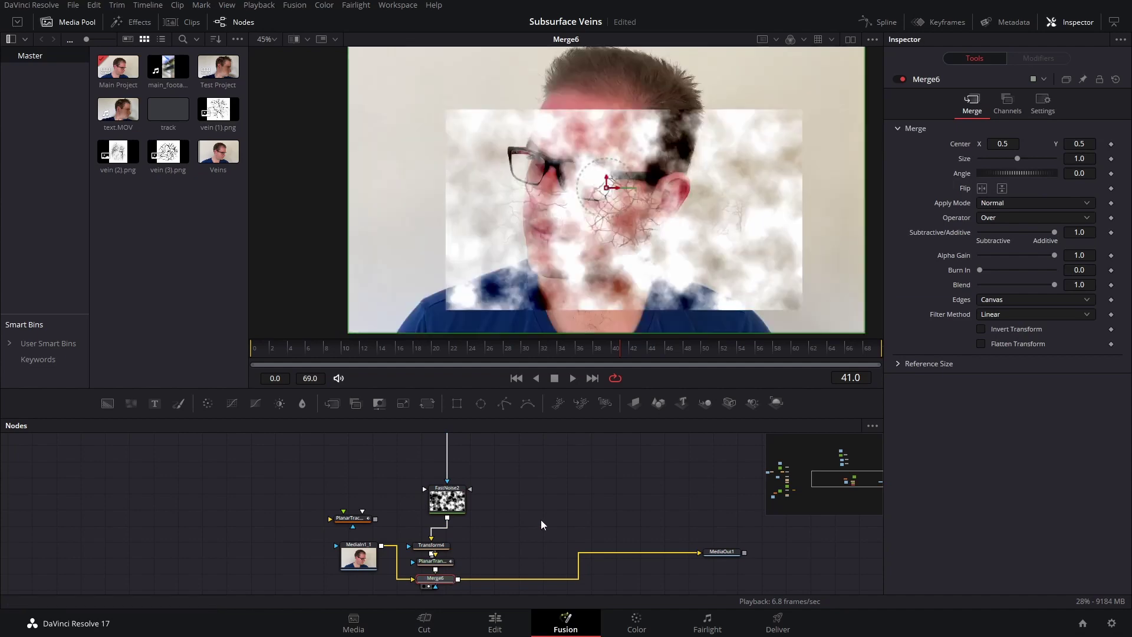
{"action": "scroll", "coordinate": [637, 194], "scroll_direction": "up", "scroll_amount": 3}
{"action": "left_click_drag", "start_coordinate": [621, 349], "coordinate": [702, 348]}
{"action": "scroll", "coordinate": [639, 272], "scroll_direction": "down", "scroll_amount": 2}
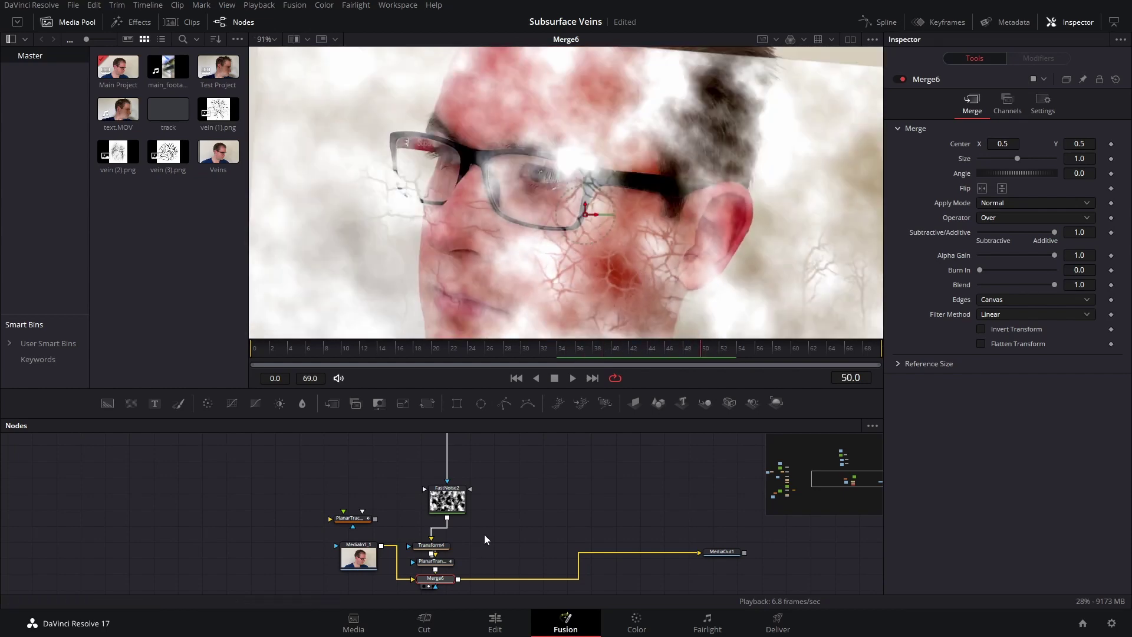
Move FastNoise2 up and left in the graph and view its output alone
{"action": "left_click_drag", "start_coordinate": [447, 502], "coordinate": [430, 457]}
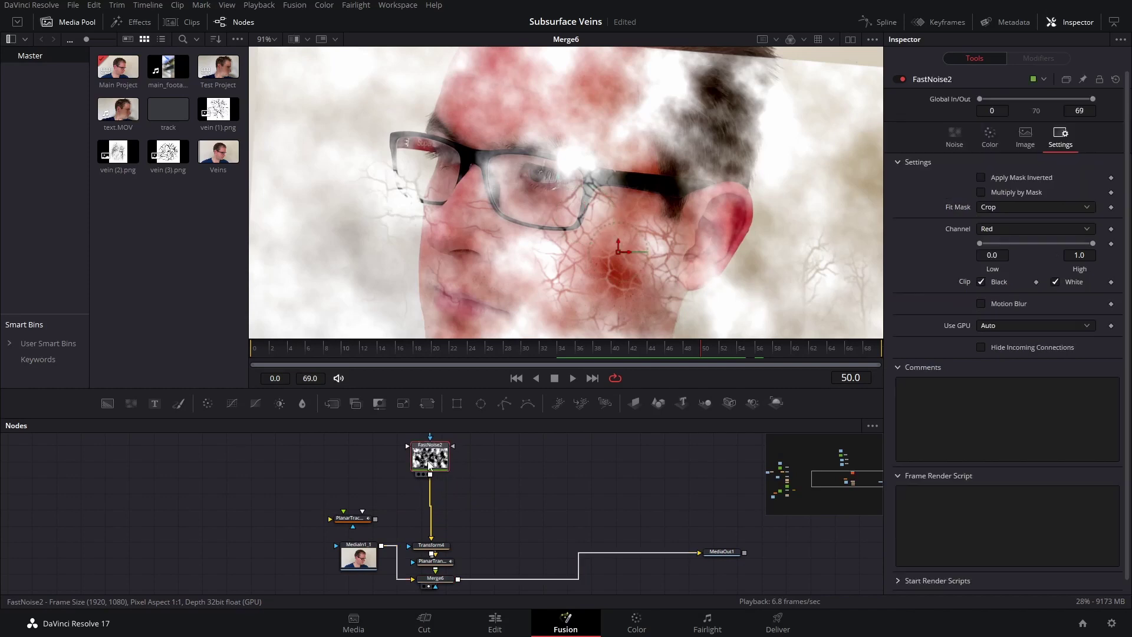
{"action": "key", "text": "1"}
{"action": "scroll", "coordinate": [620, 197], "scroll_direction": "down", "scroll_amount": 3}
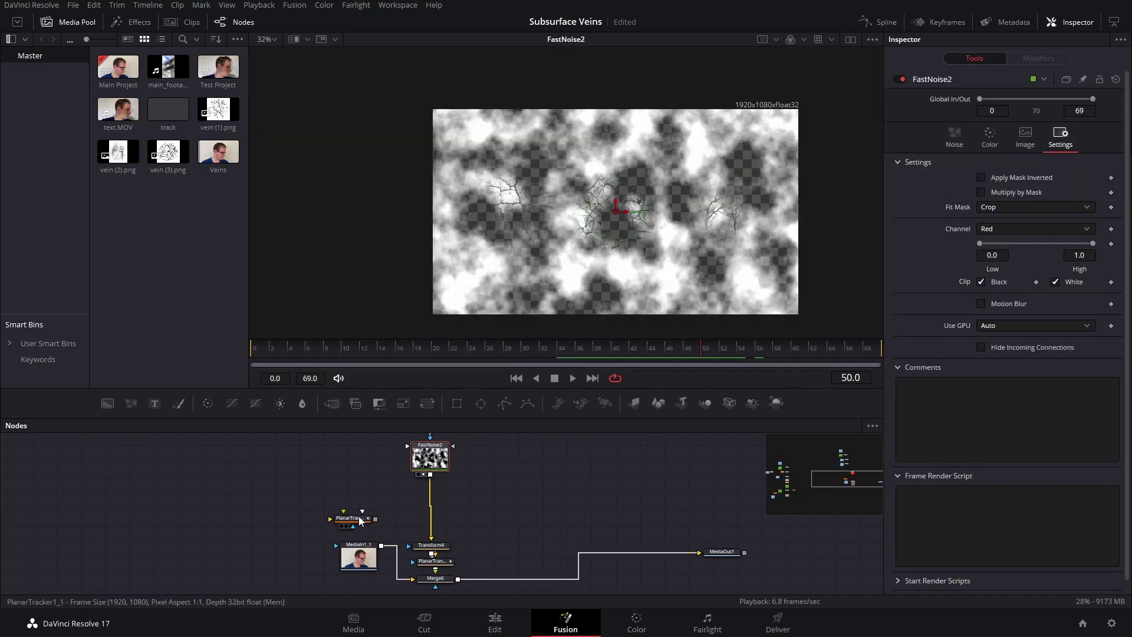
Move the planar tracker left and add a Background node merged with FastNoise2
{"action": "left_click_drag", "start_coordinate": [369, 520], "coordinate": [242, 525]}
{"action": "left_click", "coordinate": [427, 456]}
{"action": "key", "text": "shift+space"}
{"action": "type", "text": "fast"}
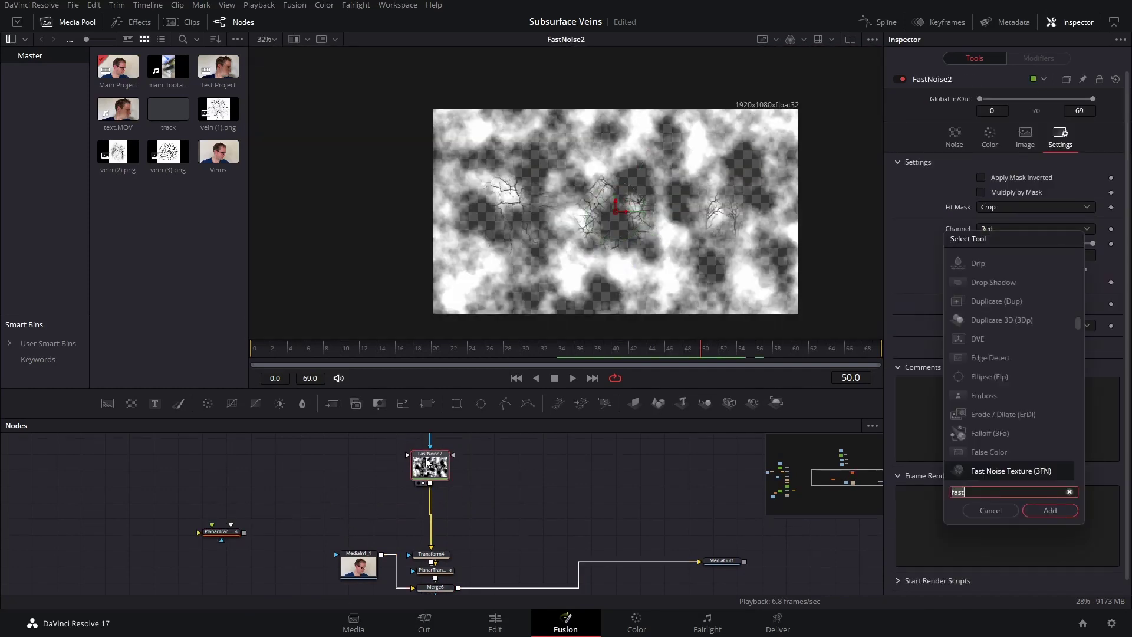
{"action": "key", "text": "BackSpace"}
{"action": "key", "text": "BackSpace"}
{"action": "key", "text": "BackSpace"}
{"action": "key", "text": "BackSpace"}
{"action": "type", "text": "bg"}
{"action": "key", "text": "Return"}
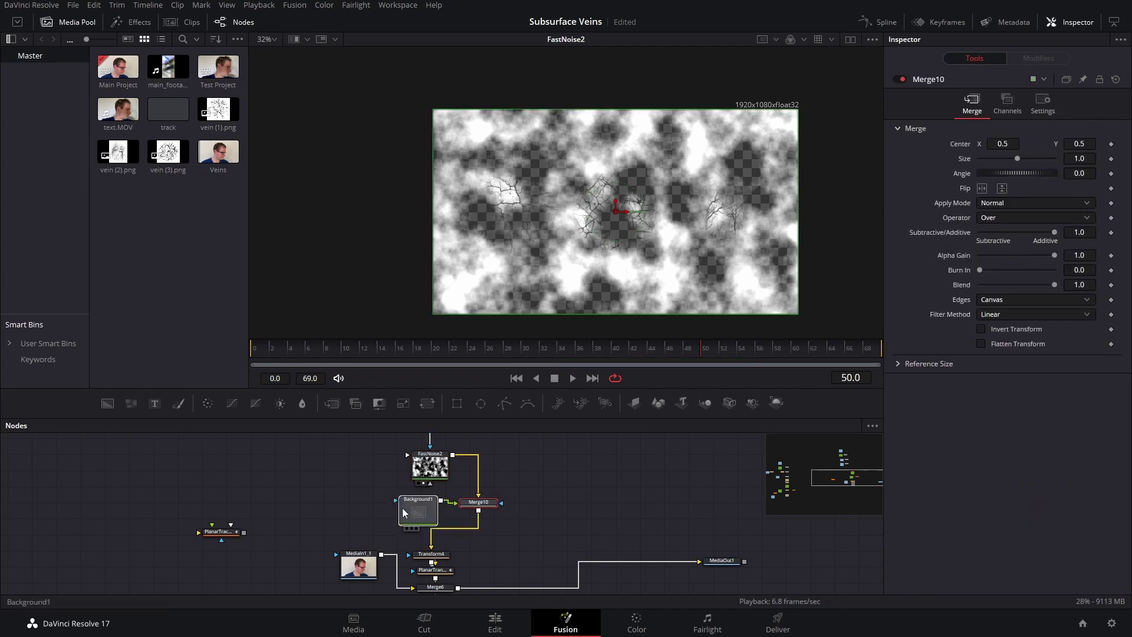
Arrange Background1 and Merge10 in the graph and view Merge6's final composite
{"action": "left_click_drag", "start_coordinate": [403, 508], "coordinate": [292, 507]}
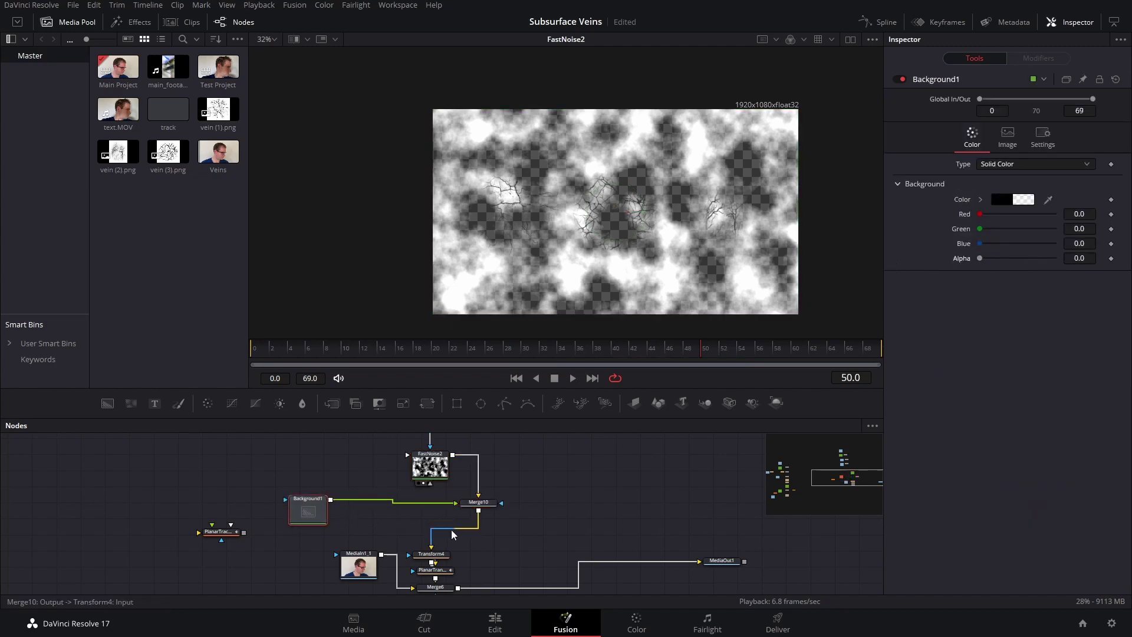
{"action": "left_click_drag", "start_coordinate": [486, 508], "coordinate": [442, 519]}
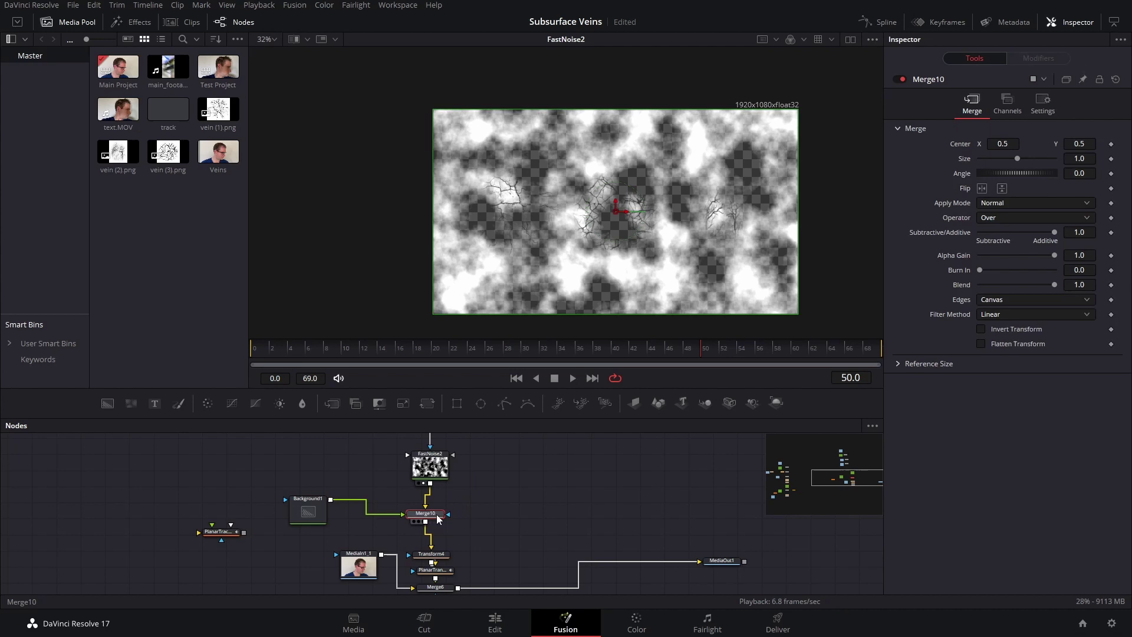
{"action": "left_click", "coordinate": [445, 589]}
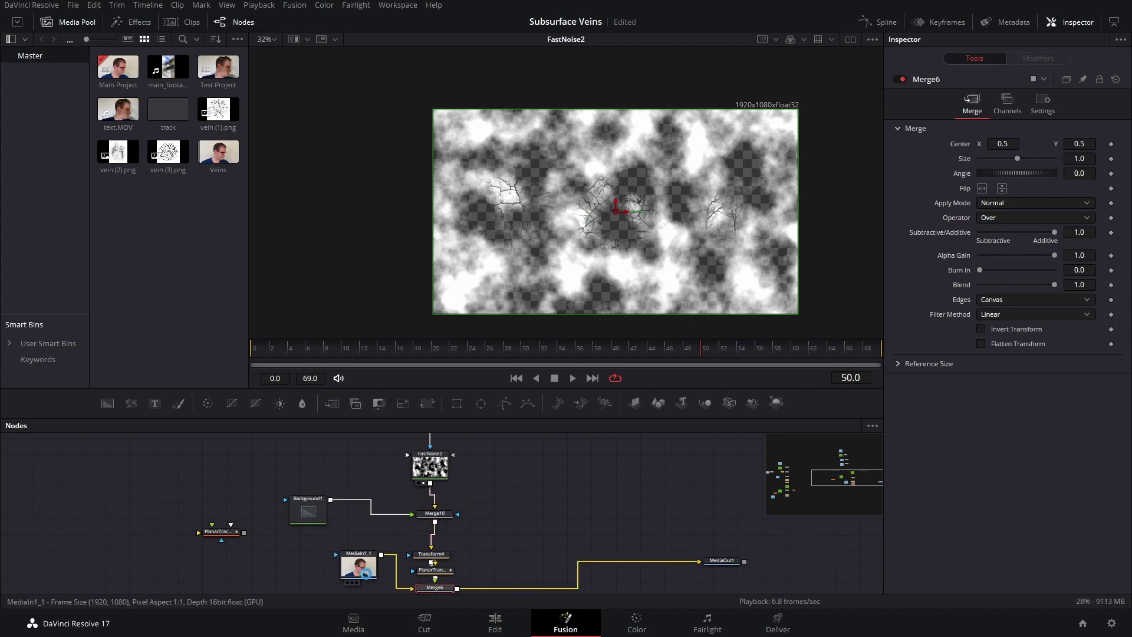
{"action": "left_click_drag", "start_coordinate": [358, 565], "coordinate": [341, 584]}
{"action": "scroll", "coordinate": [442, 575], "scroll_direction": "down", "scroll_amount": 1}
{"action": "left_click", "coordinate": [442, 571]}
{"action": "key", "text": "1"}
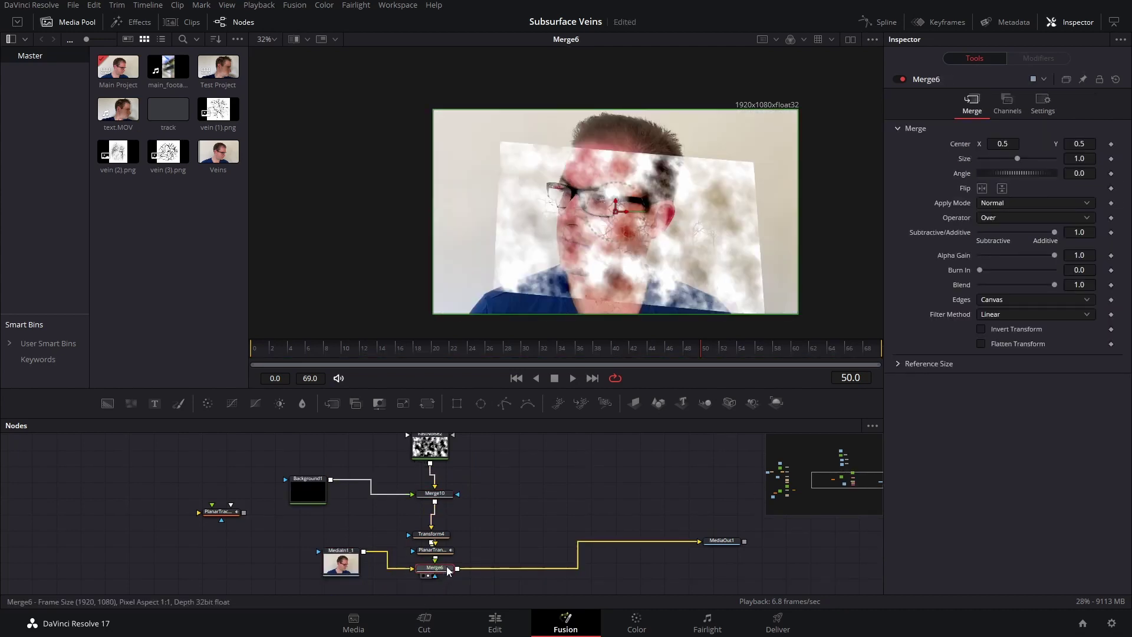
Draw a closed polygon mask around the man's cheek
{"action": "left_click", "coordinate": [504, 405]}
{"action": "scroll", "coordinate": [649, 214], "scroll_direction": "up", "scroll_amount": 2}
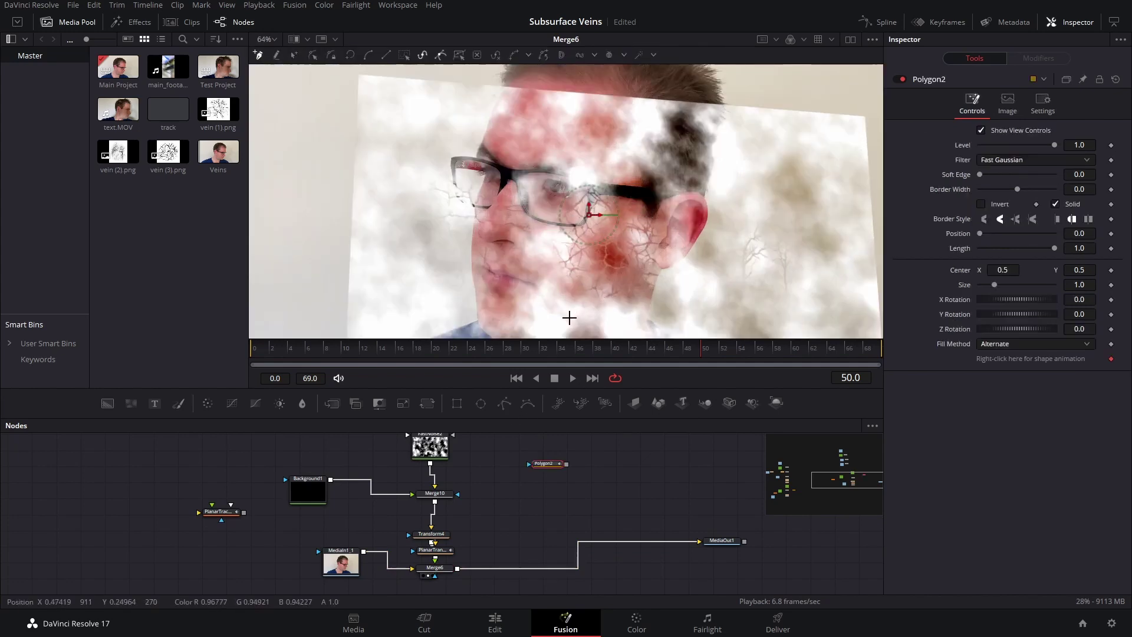
{"action": "left_click_drag", "start_coordinate": [569, 240], "coordinate": [578, 234]}
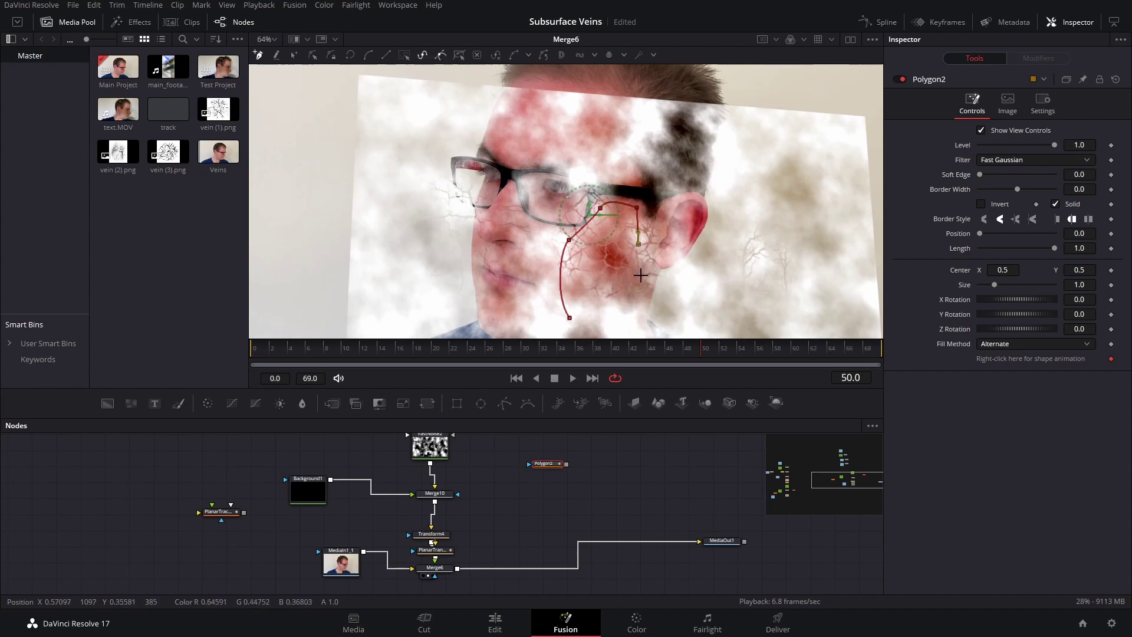
{"action": "left_click_drag", "start_coordinate": [669, 277], "coordinate": [671, 239]}
{"action": "left_click", "coordinate": [628, 274]}
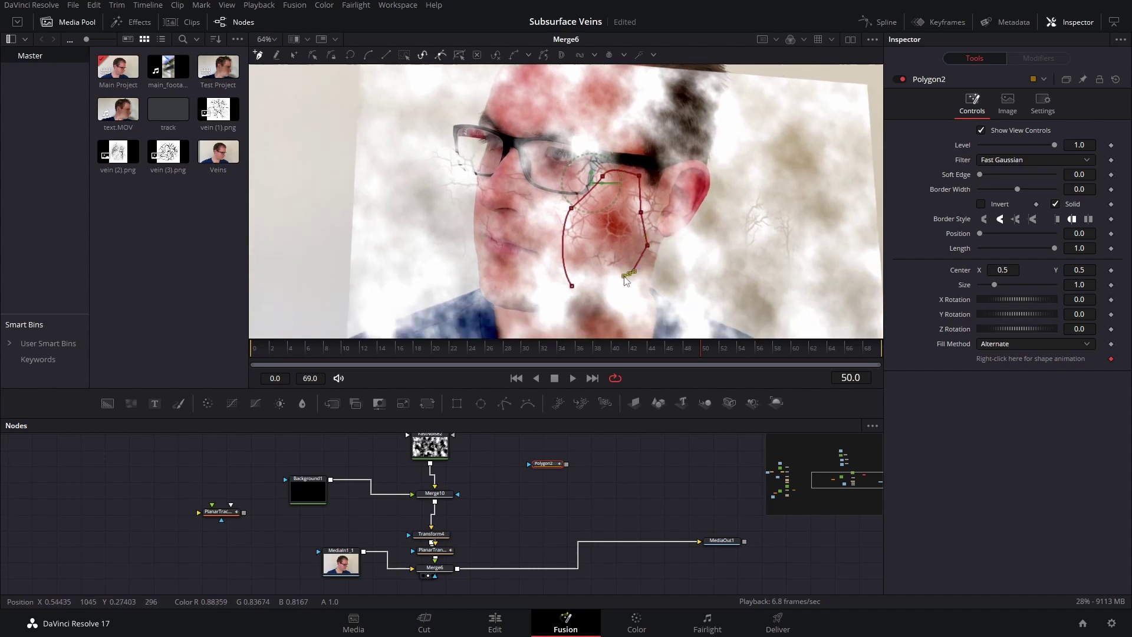
{"action": "left_click", "coordinate": [587, 294]}
{"action": "left_click", "coordinate": [573, 288]}
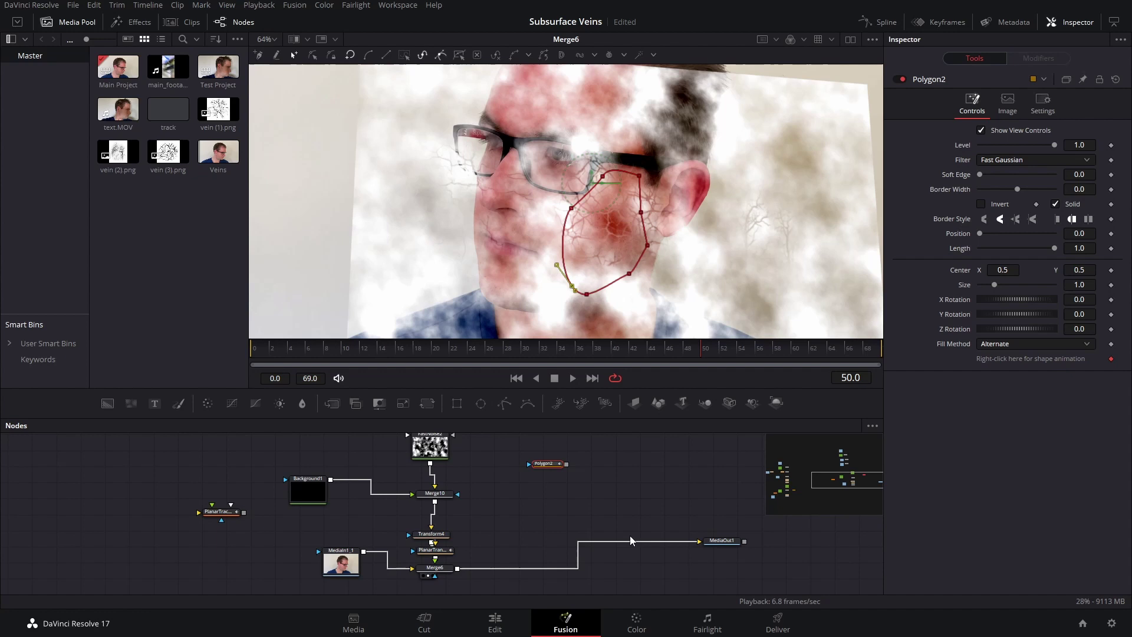
Attach Polygon2 as Merge10's mask and swap Merge10's inputs with Ctrl+T
{"action": "left_click_drag", "start_coordinate": [559, 465], "coordinate": [455, 502]}
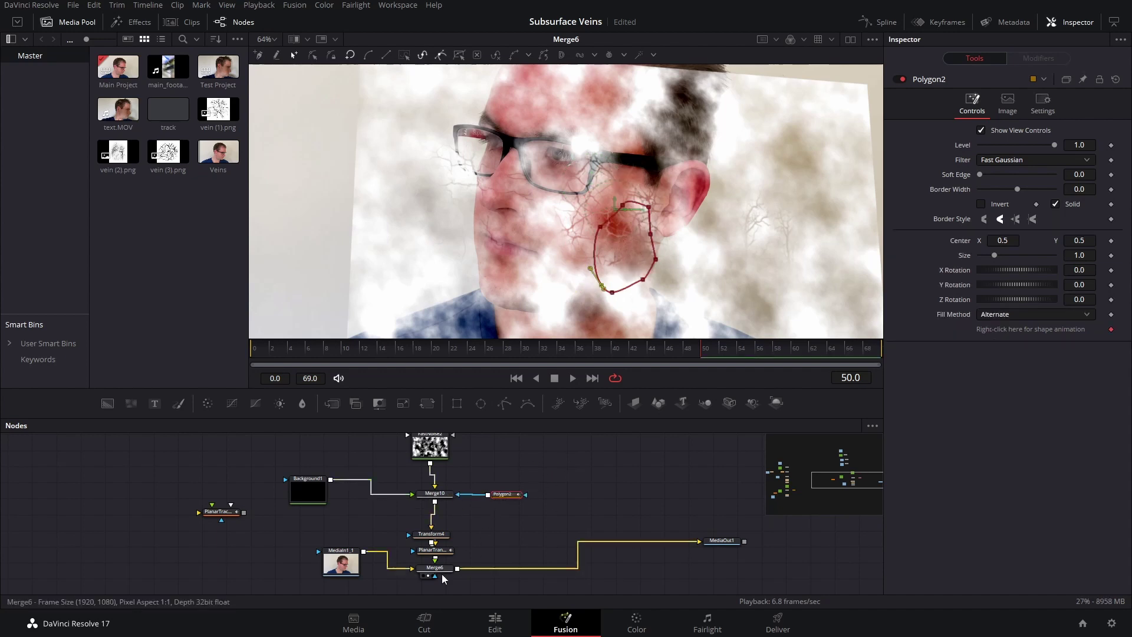
{"action": "left_click", "coordinate": [433, 495]}
{"action": "key", "text": "1"}
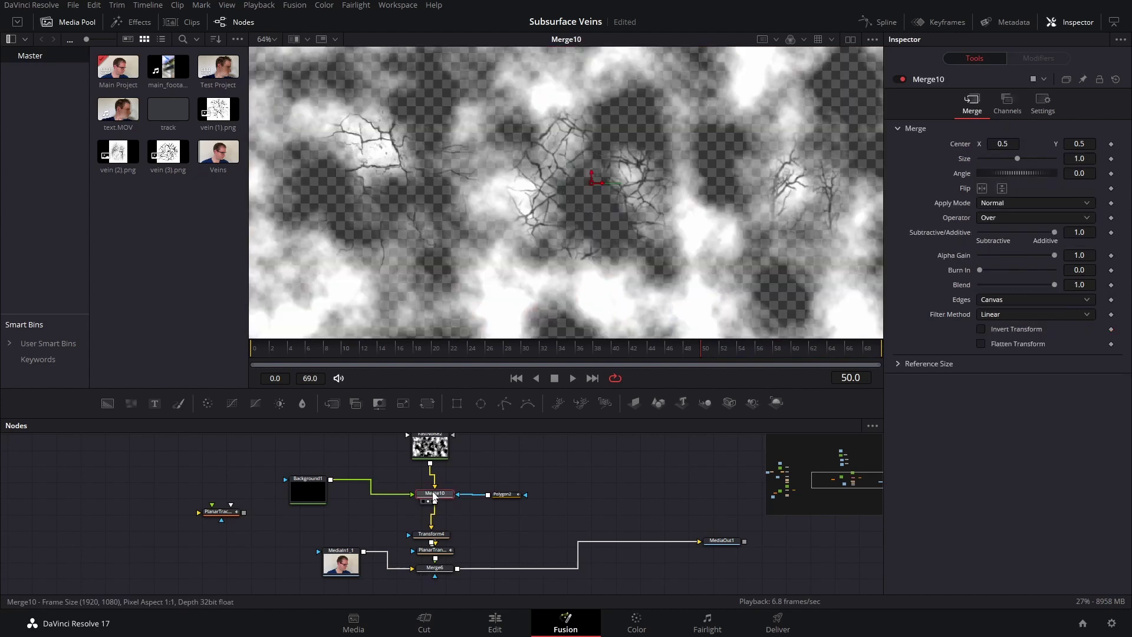
{"action": "left_click", "coordinate": [512, 496]}
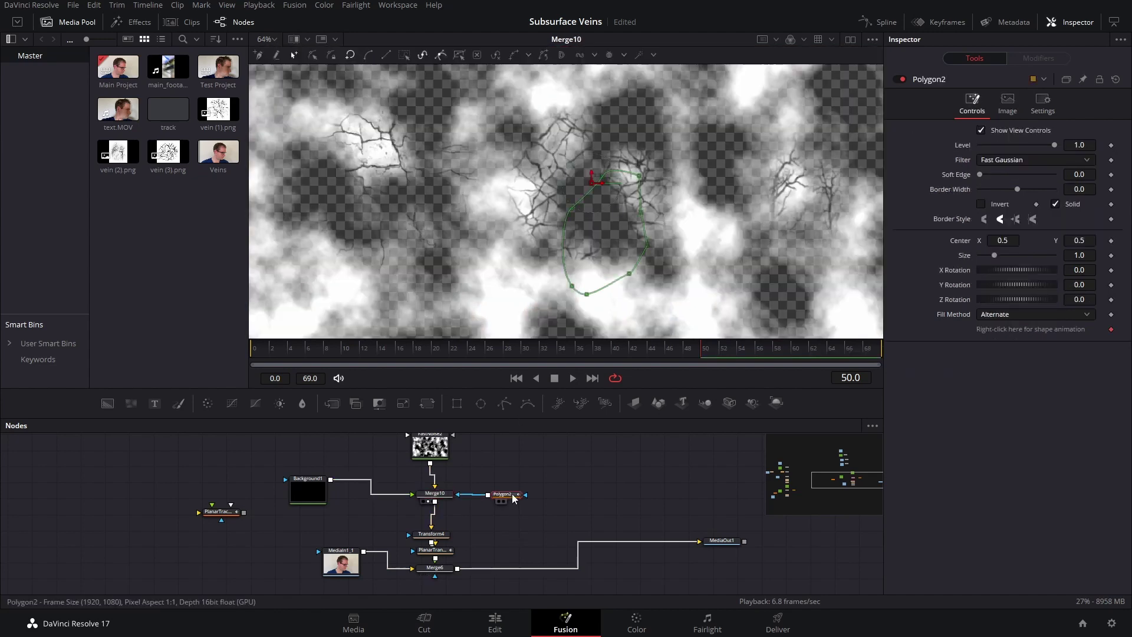
{"action": "left_click", "coordinate": [439, 496]}
{"action": "left_click", "coordinate": [435, 568]}
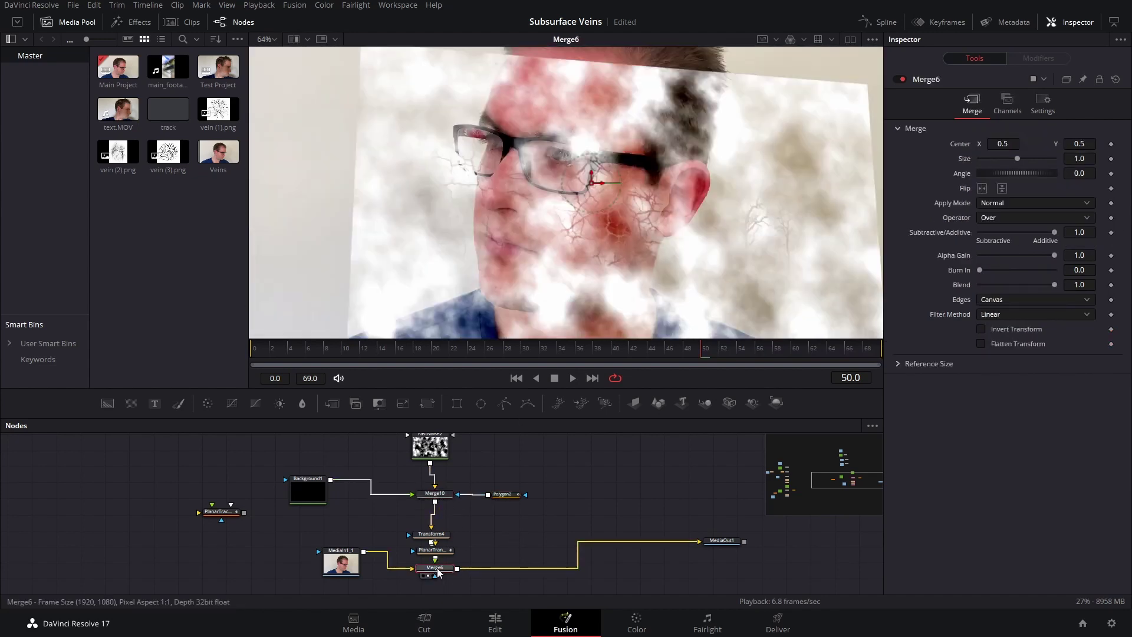
{"action": "key", "text": "1"}
{"action": "left_click", "coordinate": [440, 496]}
{"action": "key", "text": "ctrl+t"}
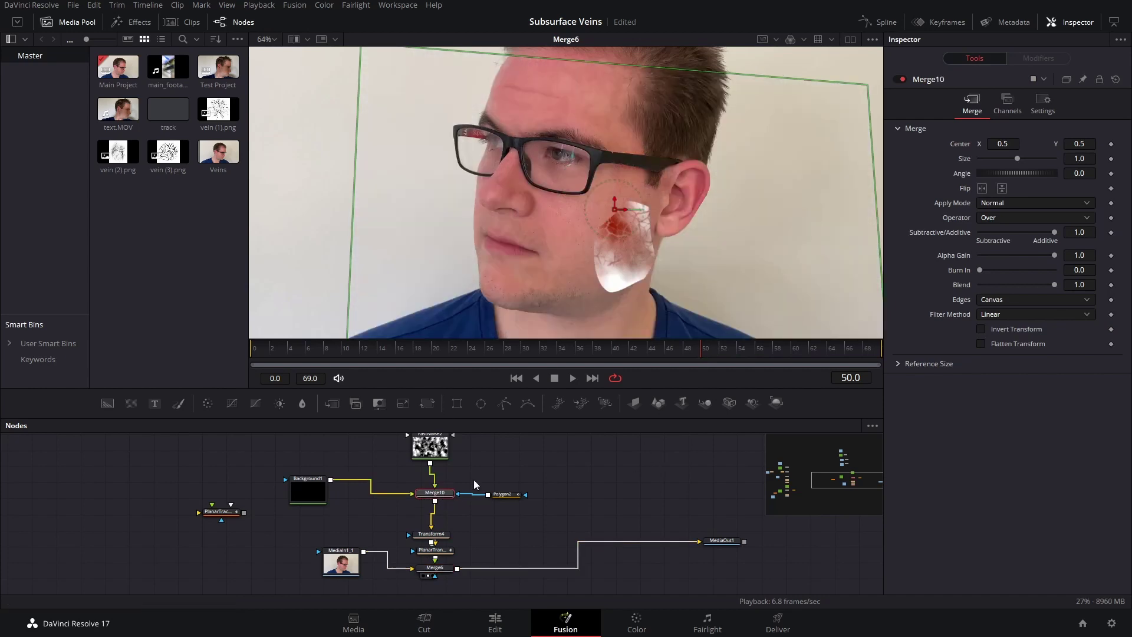
Move Polygon2 up onto the cheek, set Size 1.22 and Soft Edge about 0.07
{"action": "left_click", "coordinate": [504, 497]}
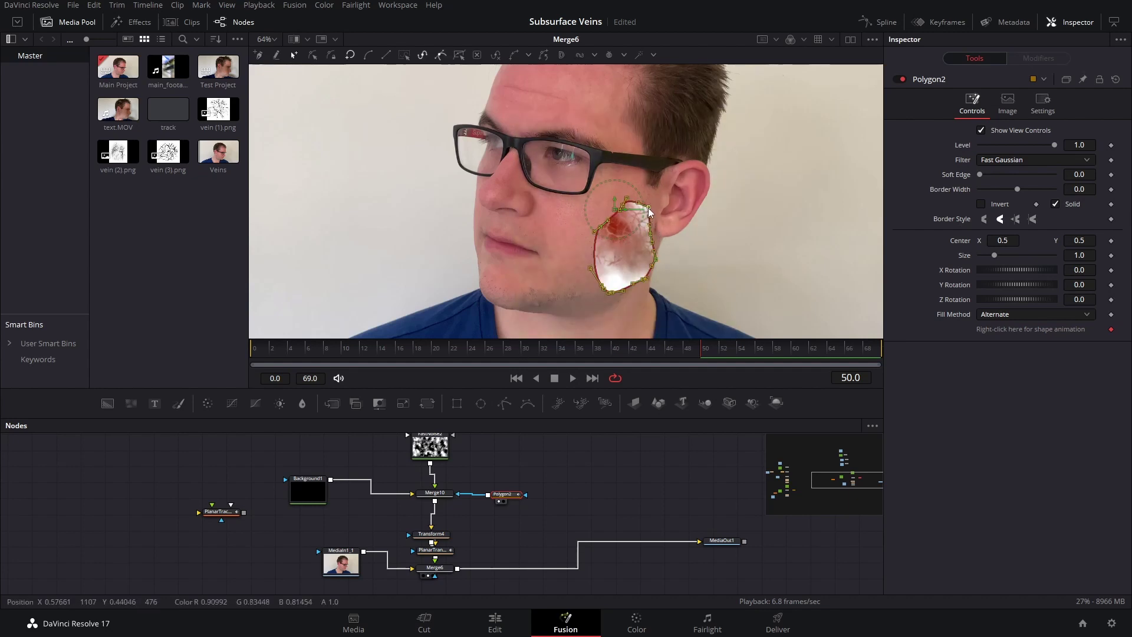
{"action": "left_click_drag", "start_coordinate": [648, 211], "coordinate": [642, 191]}
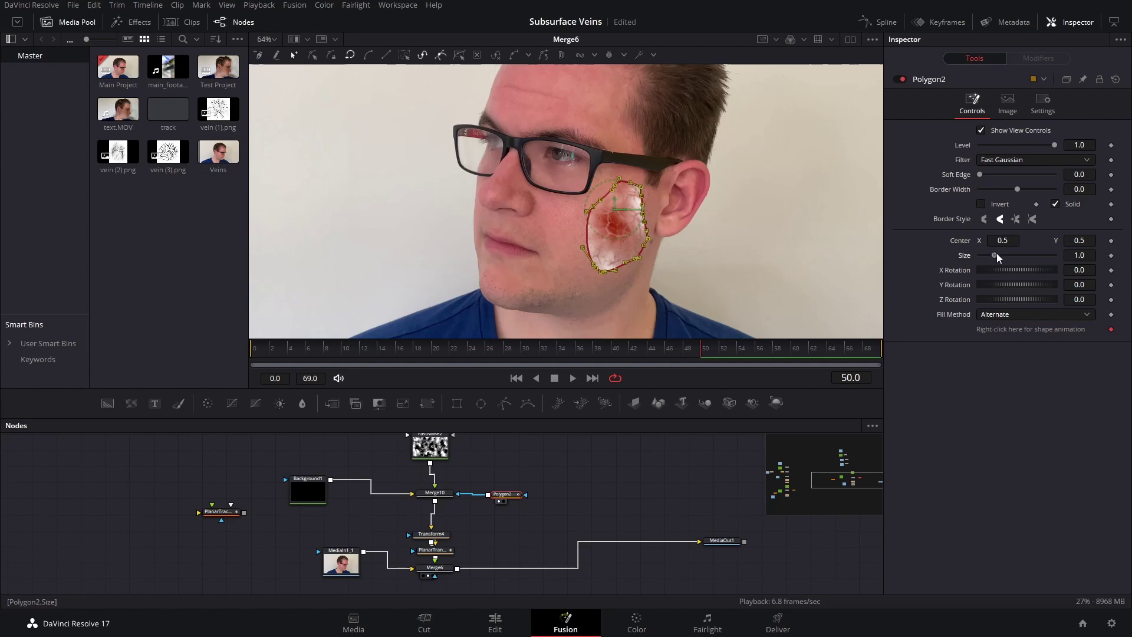
{"action": "left_click_drag", "start_coordinate": [997, 256], "coordinate": [1001, 255]}
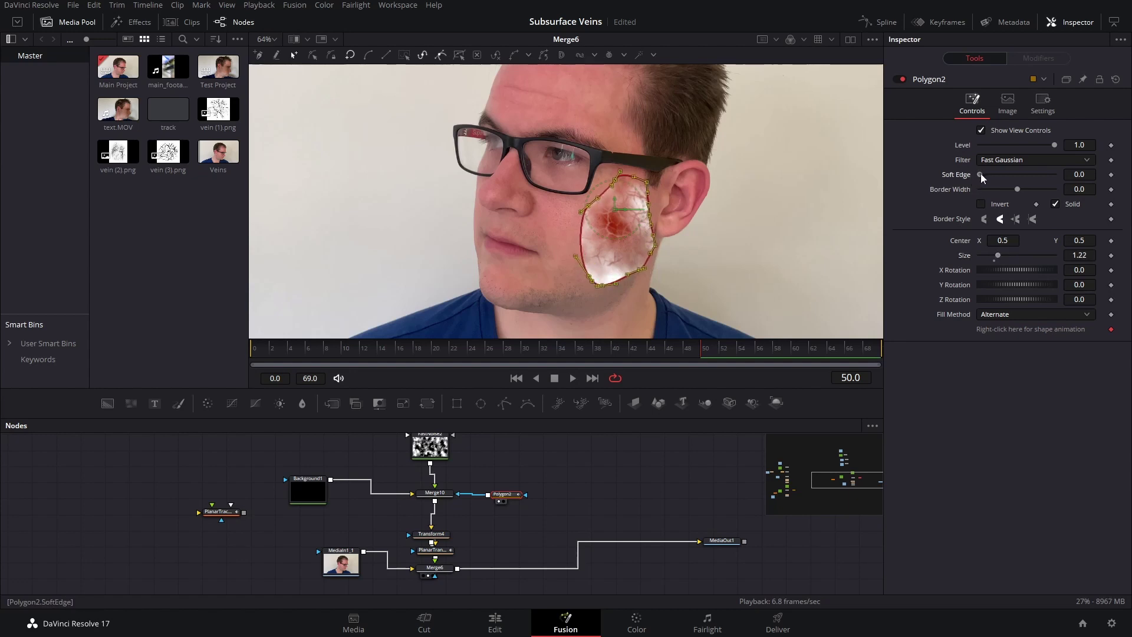
{"action": "left_click_drag", "start_coordinate": [982, 178], "coordinate": [1000, 181]}
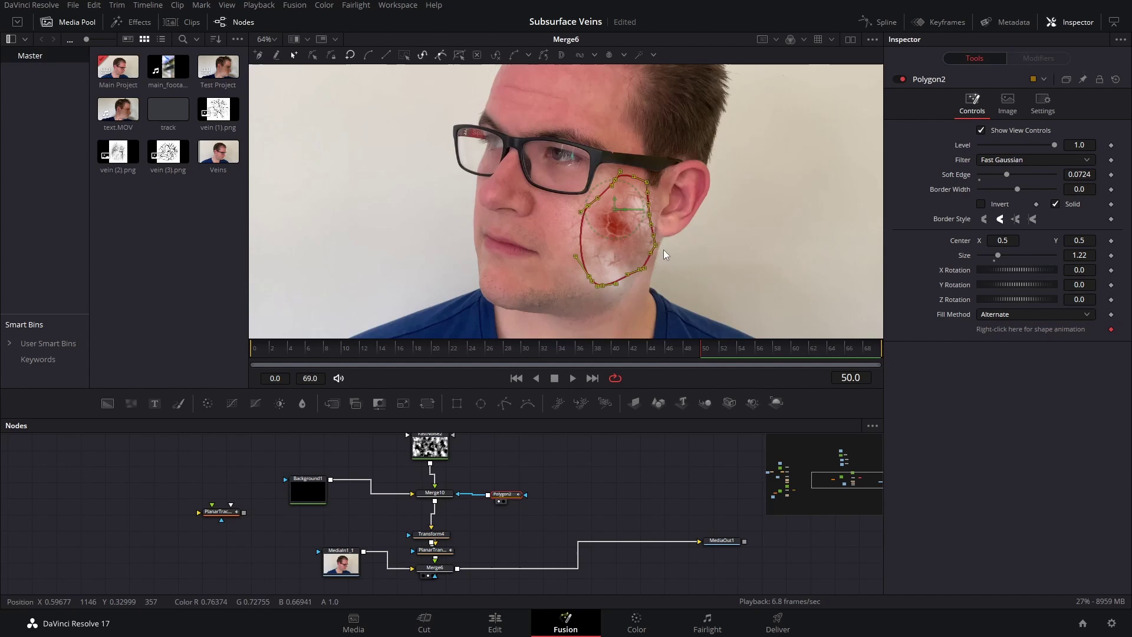
Play the clip and switch Merge6's Apply Mode to Color Dodge
{"action": "left_click", "coordinate": [650, 468]}
{"action": "scroll", "coordinate": [691, 221], "scroll_direction": "down", "scroll_amount": 2}
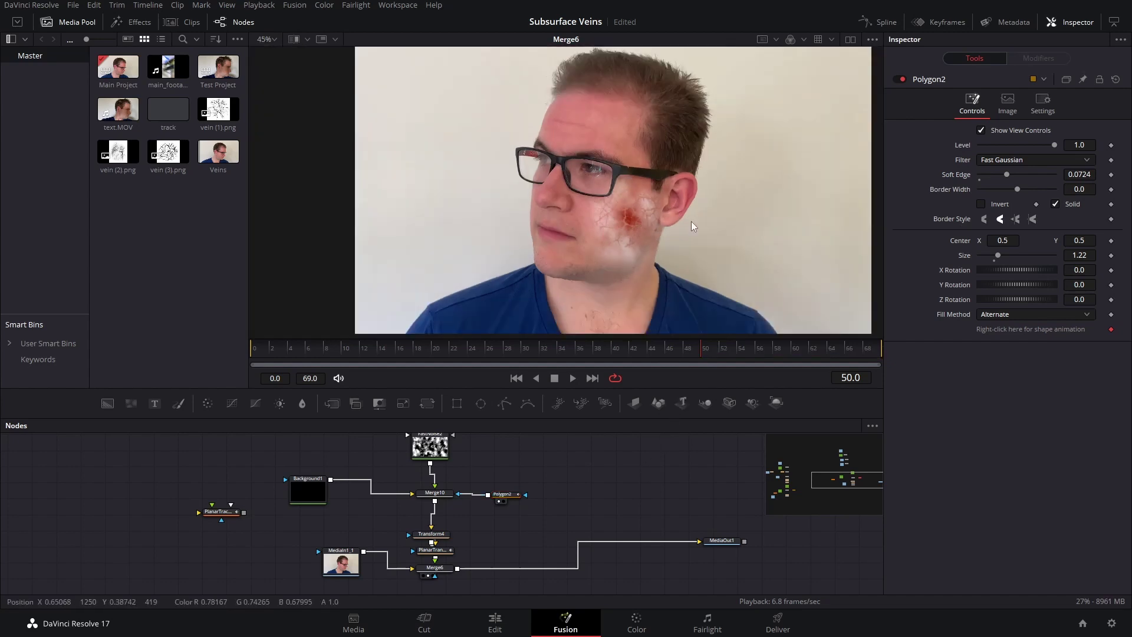
{"action": "key", "text": "space"}
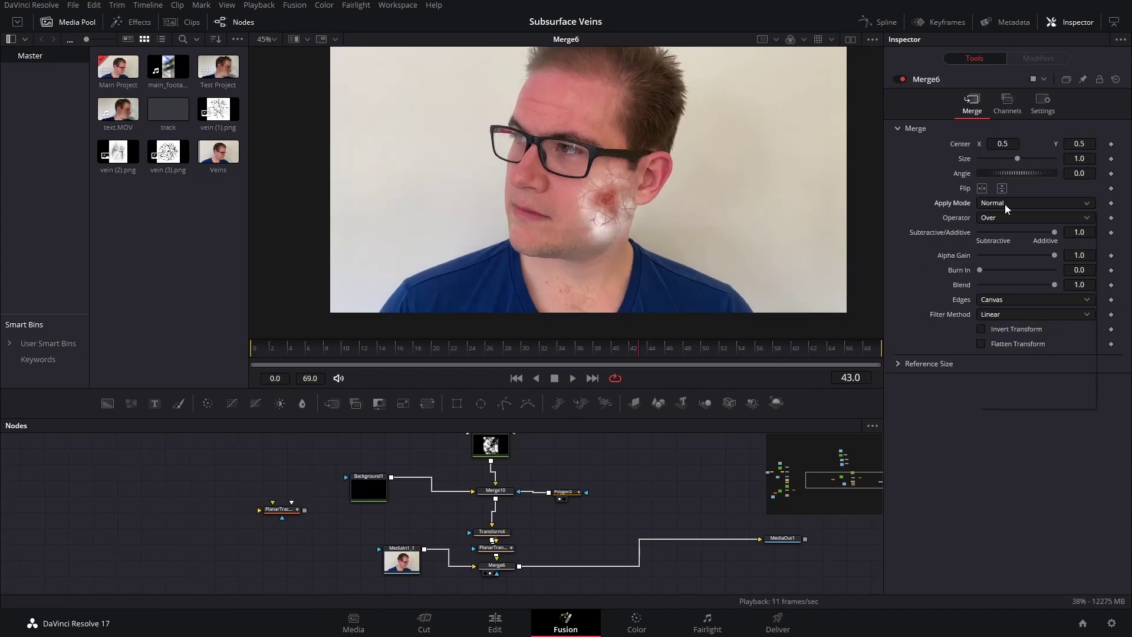
{"action": "left_click", "coordinate": [1005, 204]}
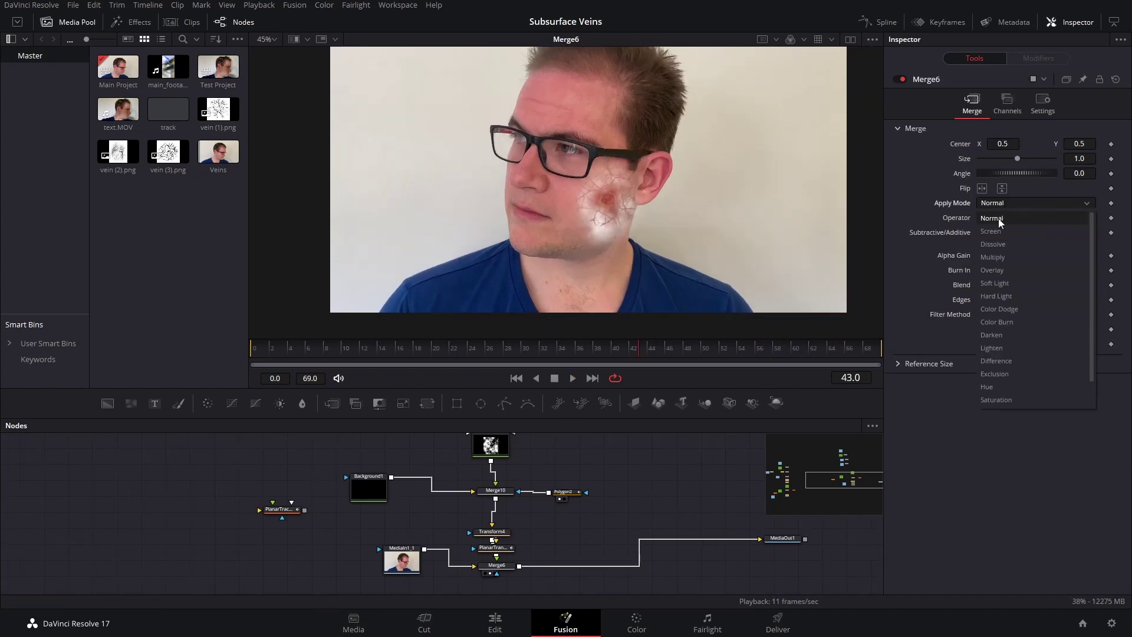
{"action": "scroll", "coordinate": [1046, 361], "scroll_direction": "down", "scroll_amount": 1}
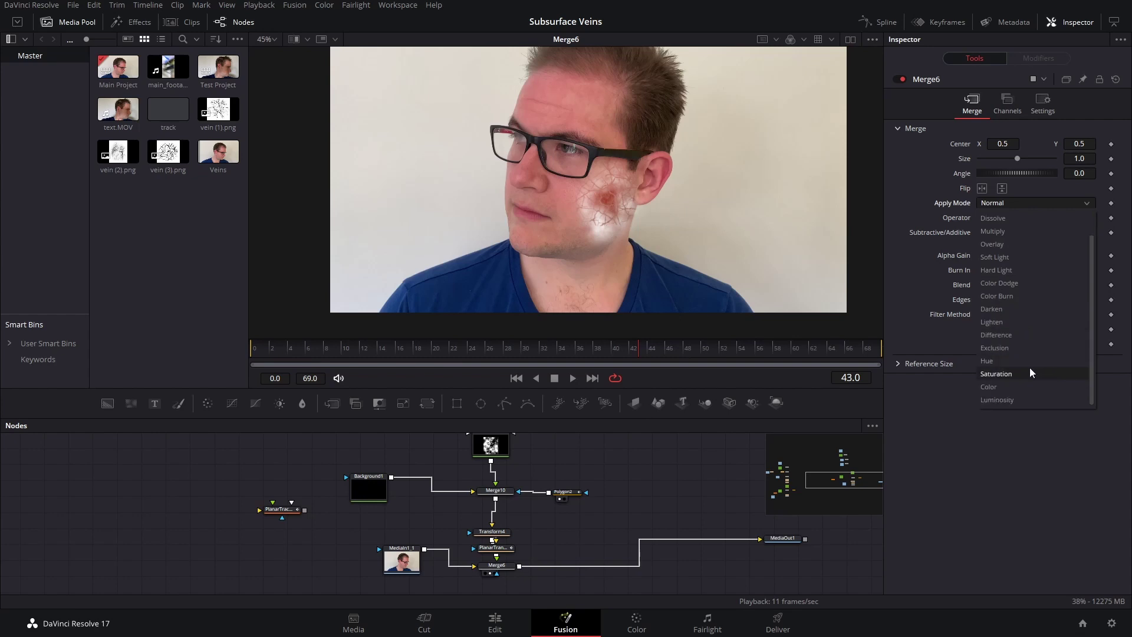
{"action": "left_click", "coordinate": [1015, 282]}
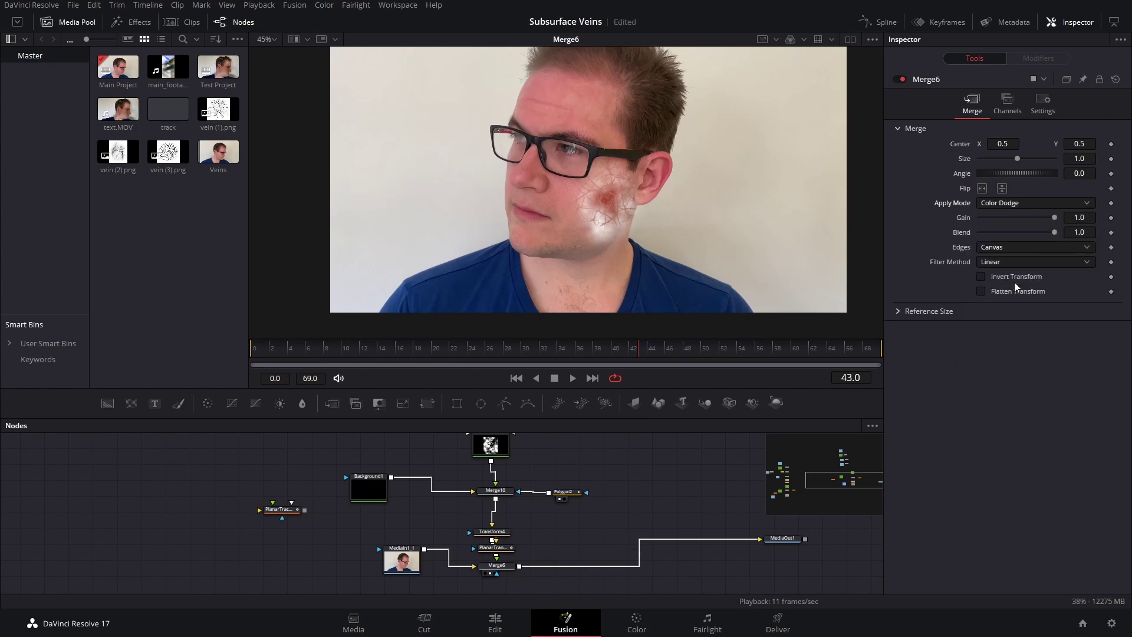
{"action": "scroll", "coordinate": [742, 218], "scroll_direction": "up", "scroll_amount": 3}
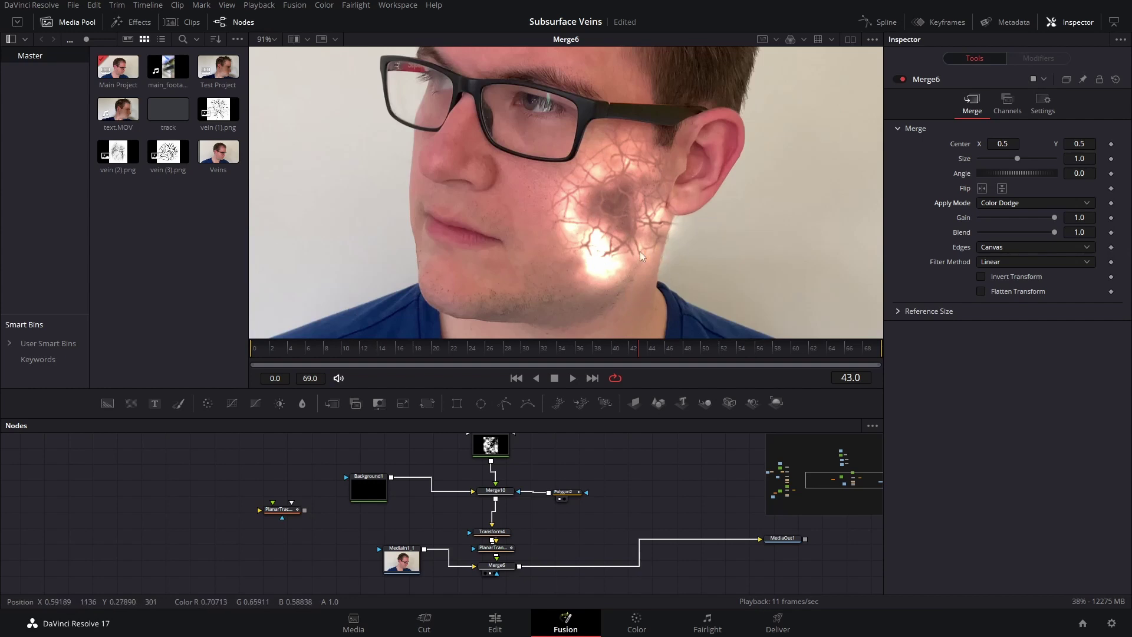
{"action": "left_click", "coordinate": [491, 446]}
Set FastNoise2's Color 1 to a warm red-orange, then lower Red to 0.457
{"action": "scroll", "coordinate": [592, 446], "scroll_direction": "up", "scroll_amount": 1}
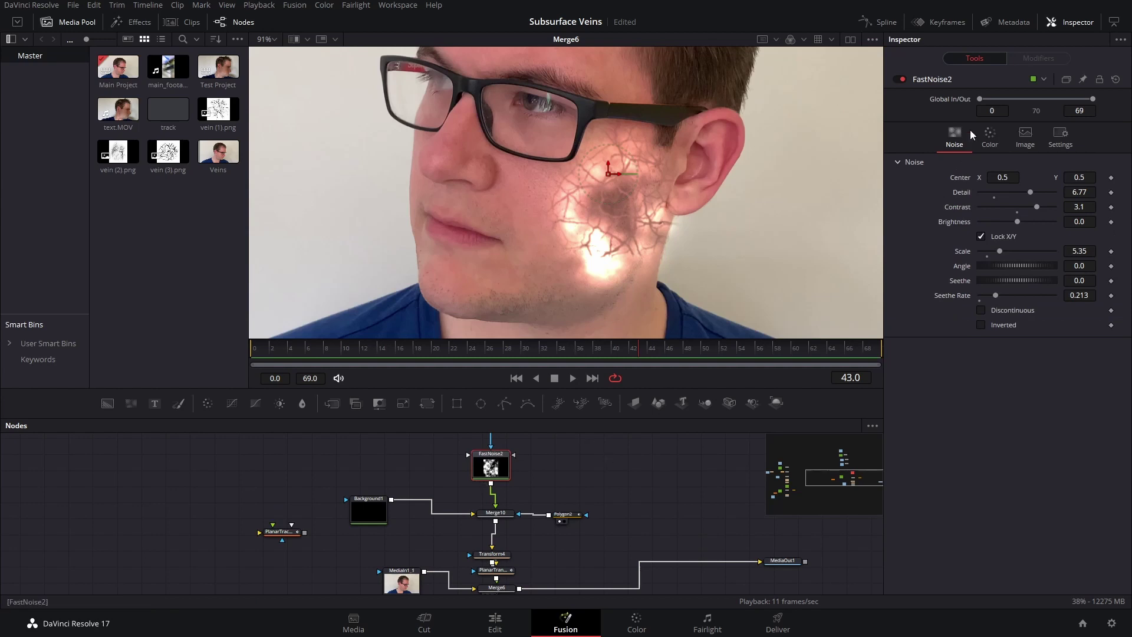
{"action": "left_click", "coordinate": [990, 136]}
{"action": "left_click", "coordinate": [1007, 199]}
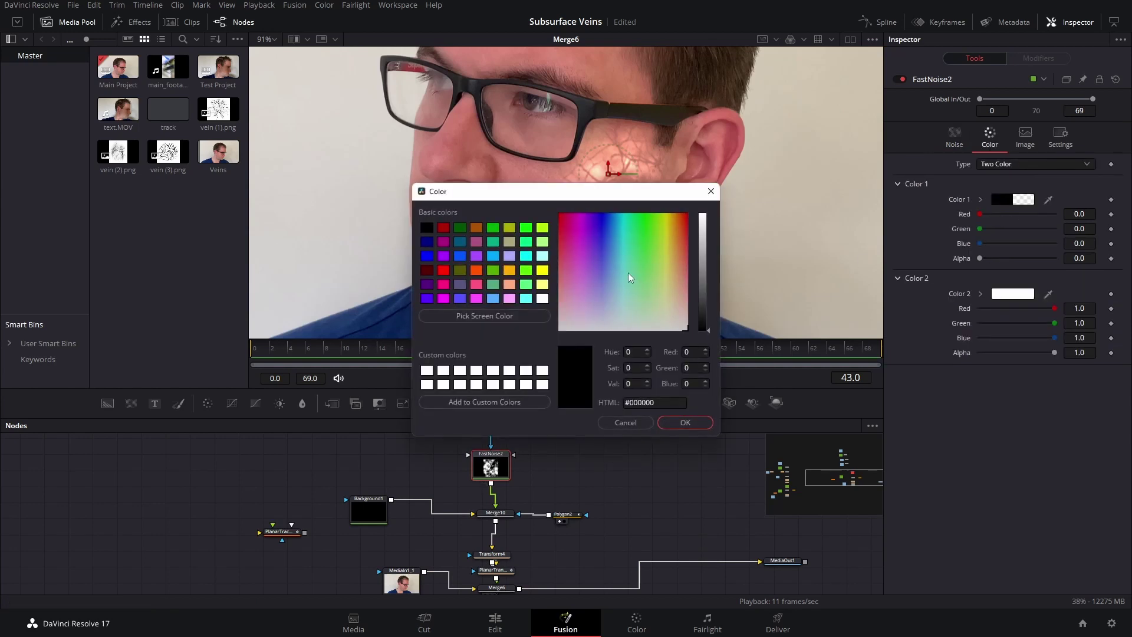
{"action": "left_click", "coordinate": [686, 226]}
{"action": "left_click", "coordinate": [705, 234]}
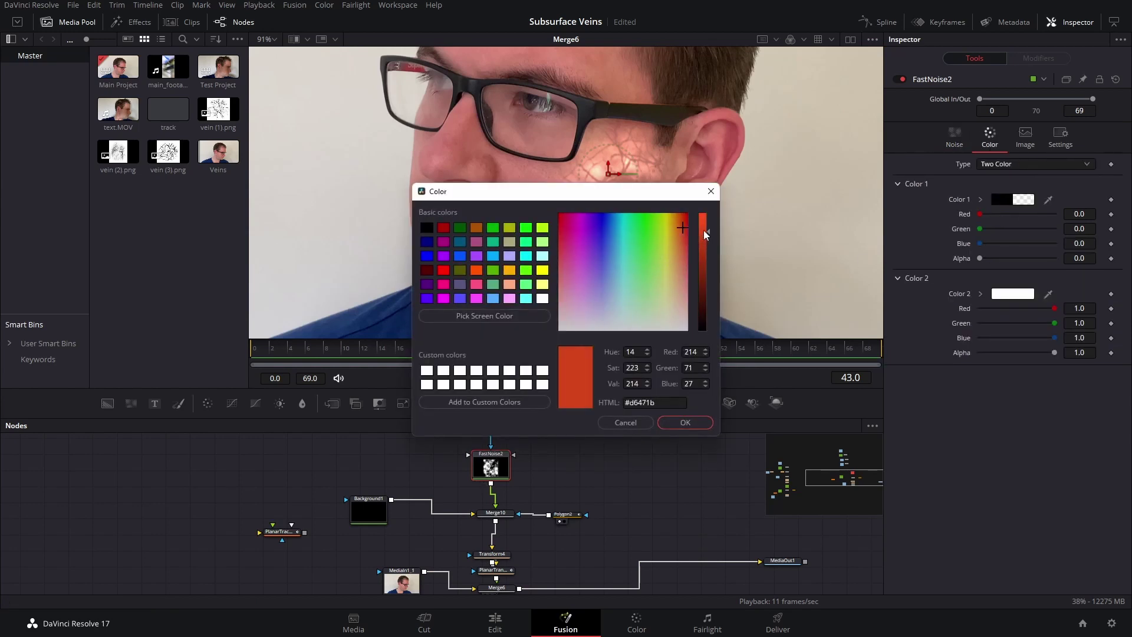
{"action": "left_click", "coordinate": [684, 423]}
{"action": "scroll", "coordinate": [669, 191], "scroll_direction": "down", "scroll_amount": 2}
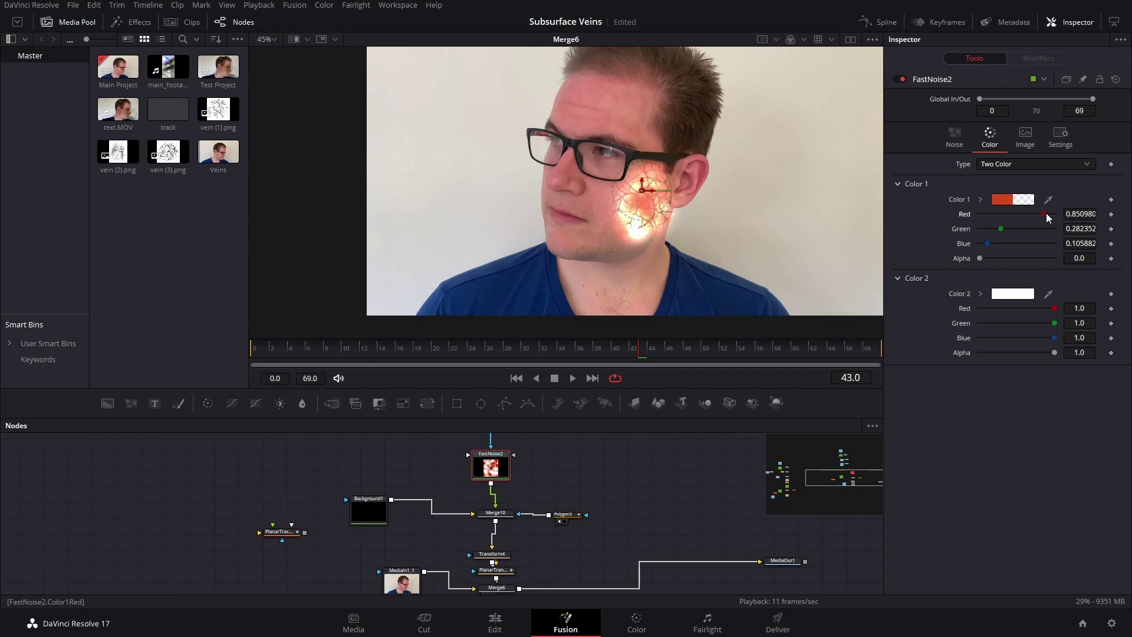
{"action": "mouse_move", "coordinate": [1028, 215]}
{"action": "left_mouse_down"}
{"action": "mouse_move", "coordinate": [997, 215]}
{"action": "mouse_move", "coordinate": [1028, 219]}
{"action": "mouse_move", "coordinate": [1018, 220]}
{"action": "left_mouse_up"}
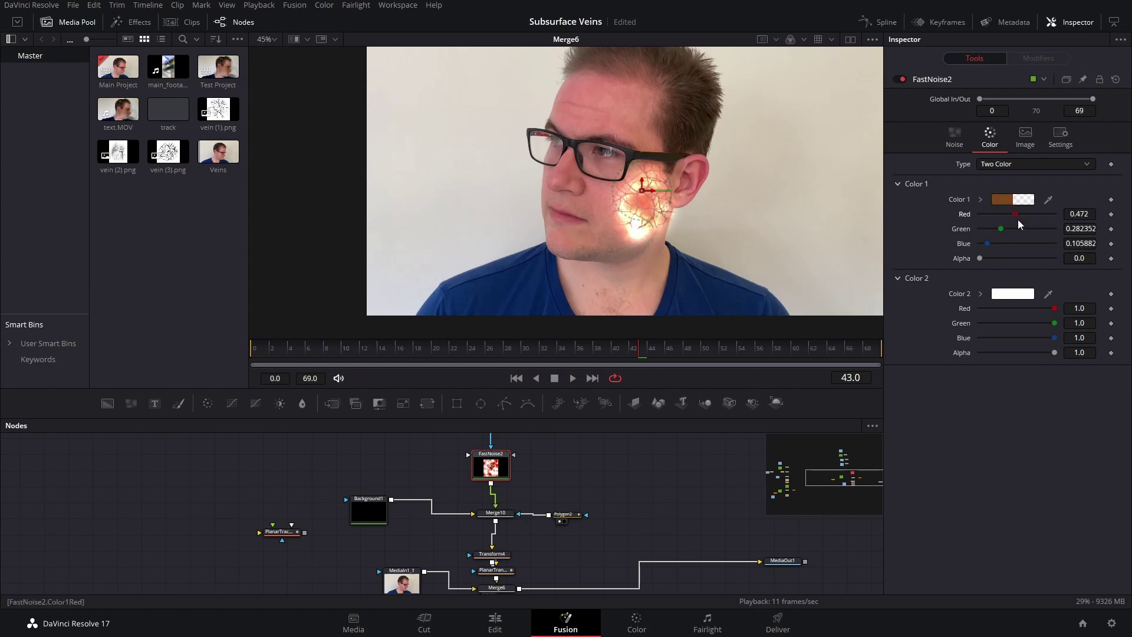
Drag Polygon2's control points so the cheek mask reaches up toward the temple
{"action": "left_click", "coordinate": [563, 514]}
{"action": "scroll", "coordinate": [727, 247], "scroll_direction": "up", "scroll_amount": 2}
{"action": "scroll", "coordinate": [727, 247], "scroll_direction": "up", "scroll_amount": 1}
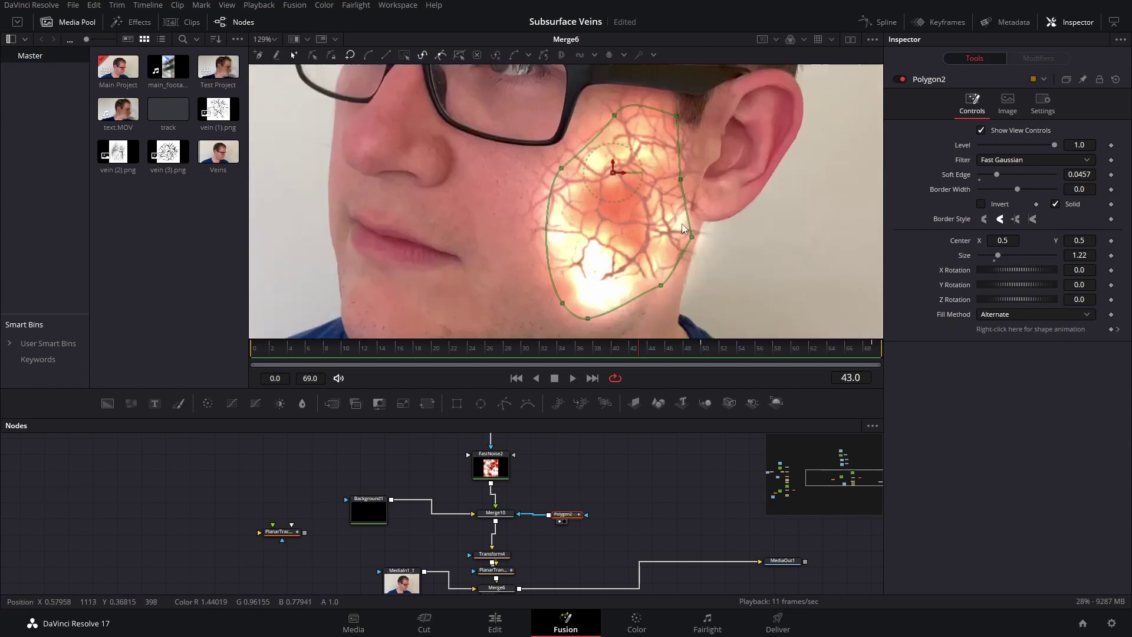
{"action": "left_click_drag", "start_coordinate": [694, 239], "coordinate": [672, 227]}
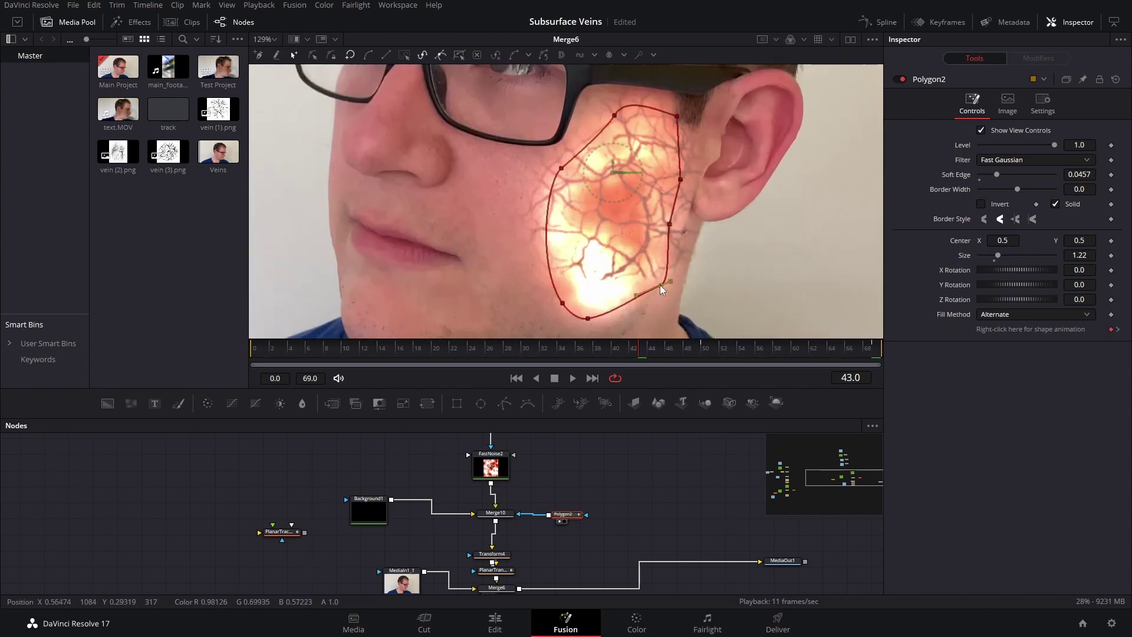
{"action": "left_click_drag", "start_coordinate": [660, 285], "coordinate": [632, 300]}
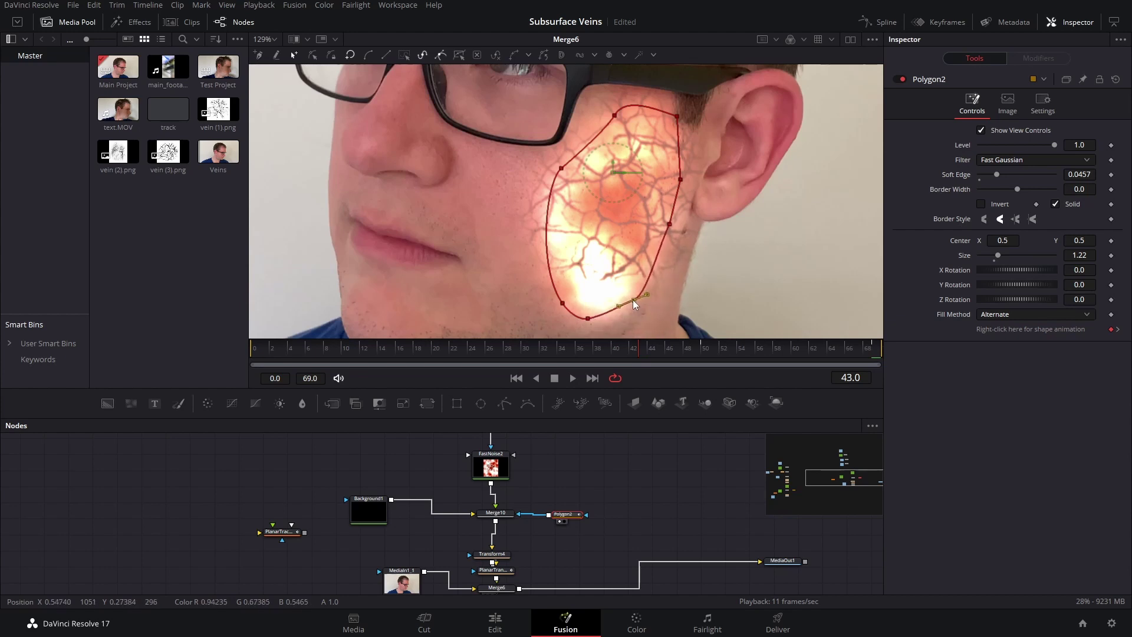
{"action": "left_click_drag", "start_coordinate": [560, 170], "coordinate": [543, 180]}
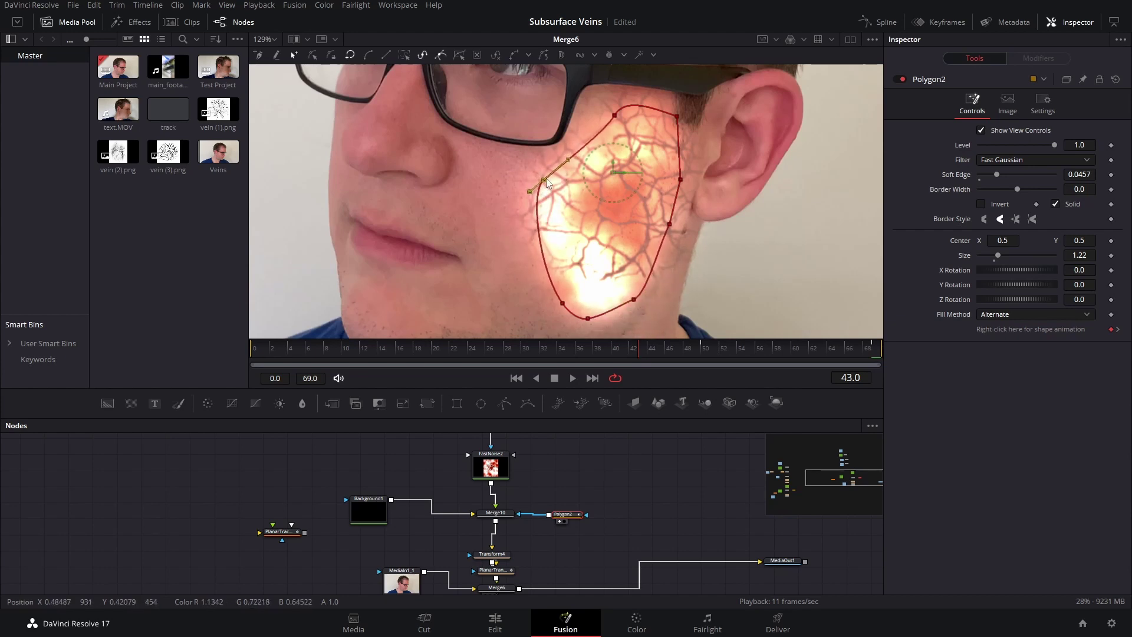
{"action": "left_click_drag", "start_coordinate": [614, 115], "coordinate": [668, 113]}
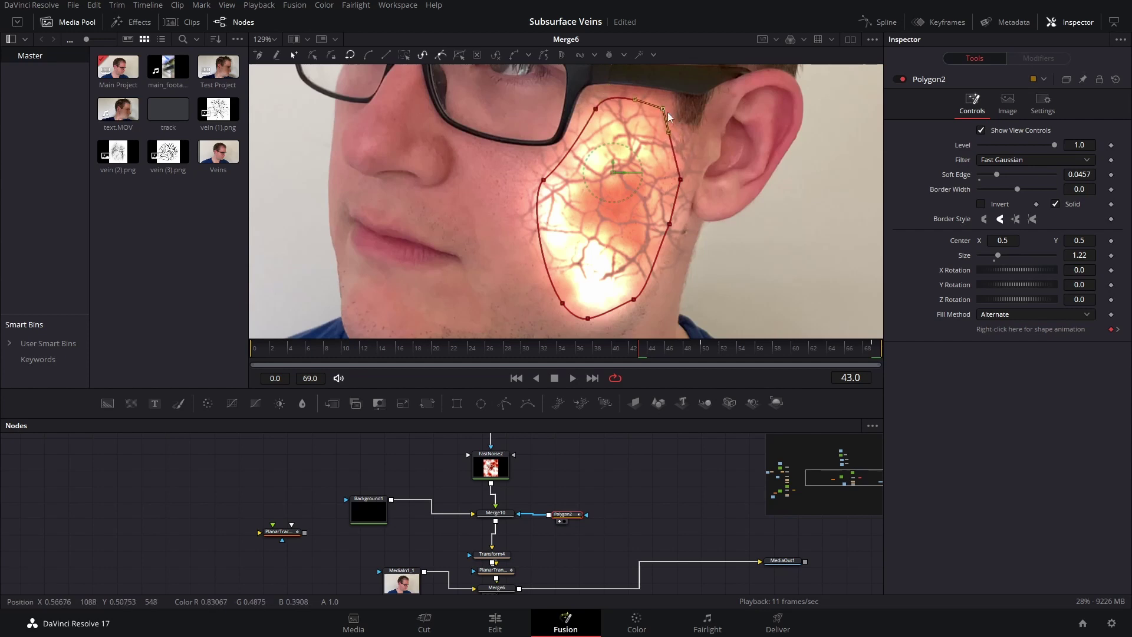
{"action": "scroll", "coordinate": [737, 274], "scroll_direction": "down", "scroll_amount": 4}
{"action": "left_click", "coordinate": [698, 505]}
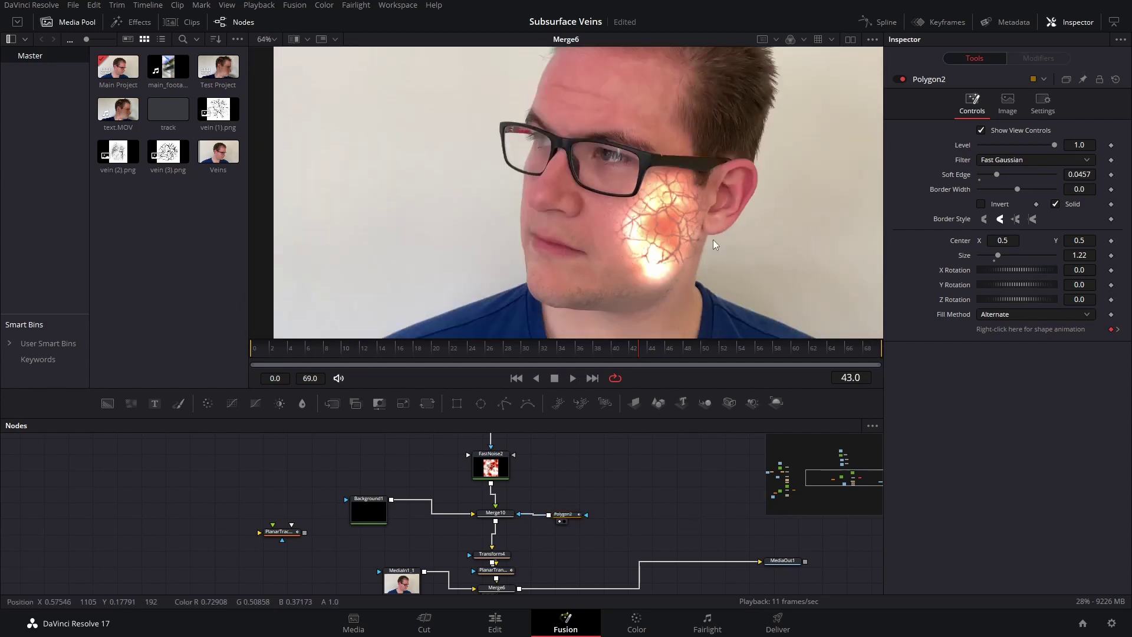
{"action": "key", "text": "ctrl+f"}
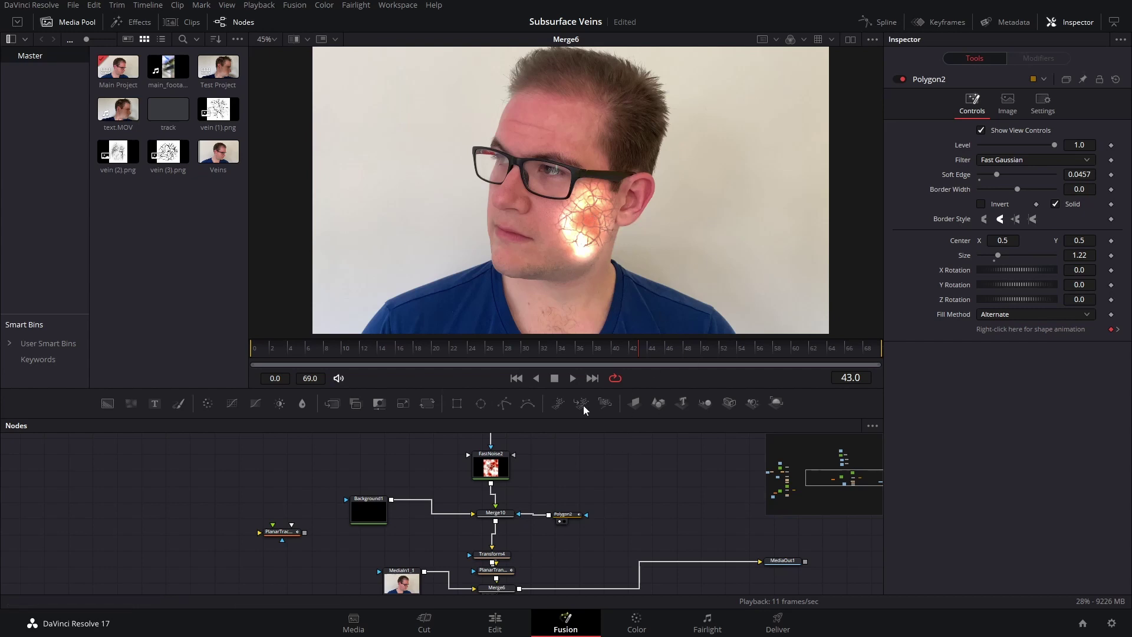
Bring the vein merge chain into view and show Merge8 in the viewer
{"action": "left_click_drag", "start_coordinate": [568, 464], "coordinate": [464, 534]}
{"action": "left_click_drag", "start_coordinate": [428, 500], "coordinate": [473, 544]}
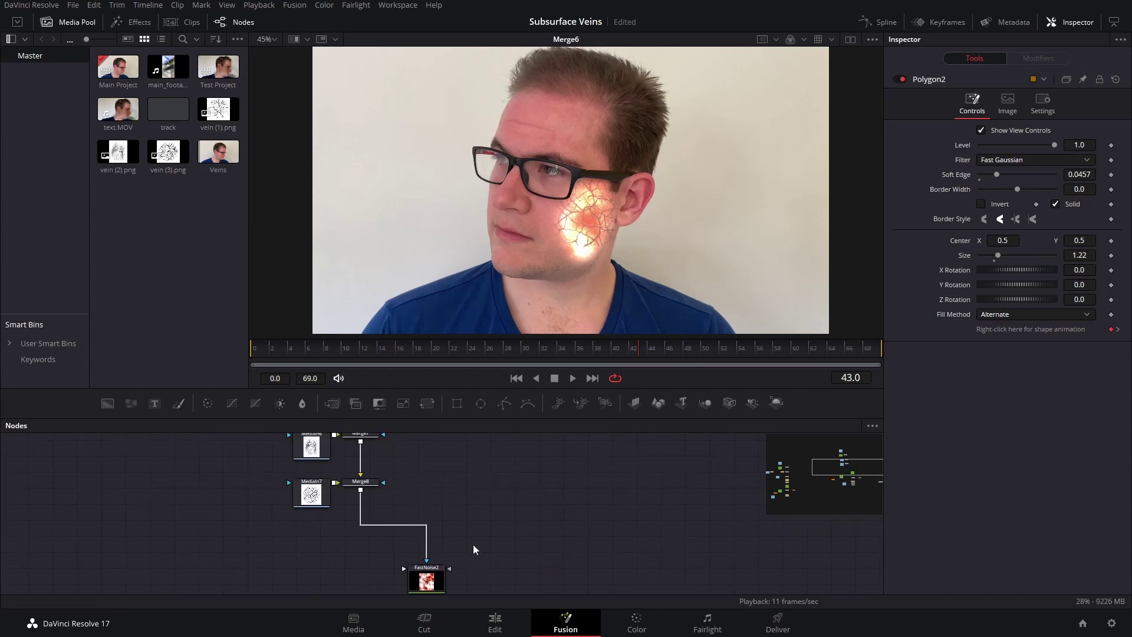
{"action": "scroll", "coordinate": [377, 479], "scroll_direction": "down", "scroll_amount": 2}
{"action": "left_click_drag", "start_coordinate": [408, 494], "coordinate": [446, 524]}
{"action": "left_click", "coordinate": [409, 514]}
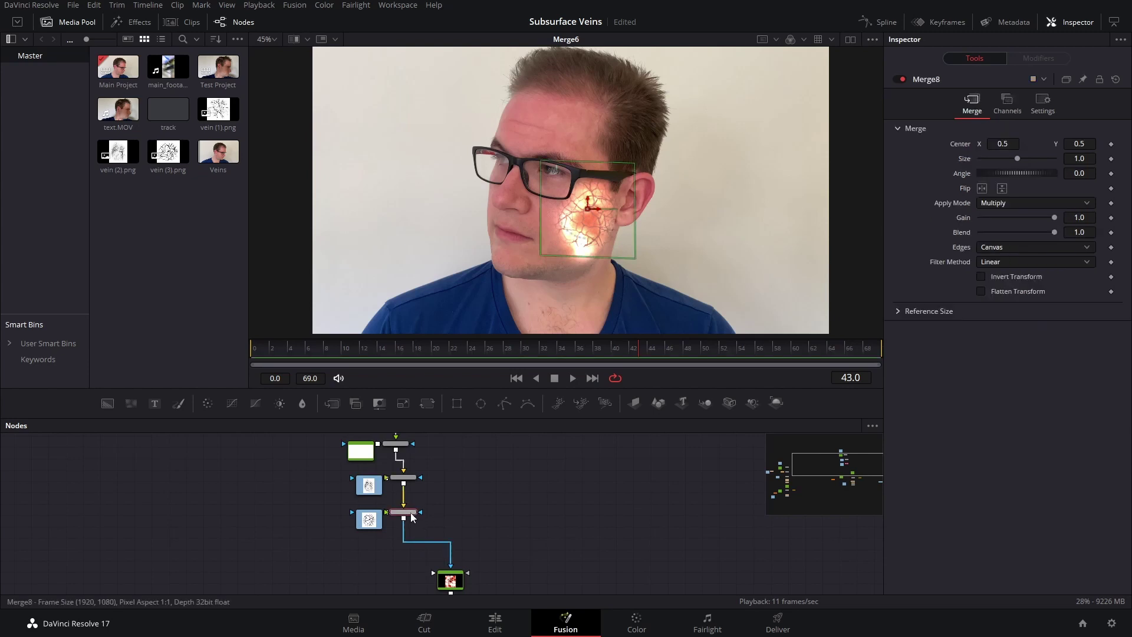
{"action": "key", "text": "1"}
{"action": "scroll", "coordinate": [391, 538], "scroll_direction": "up", "scroll_amount": 2}
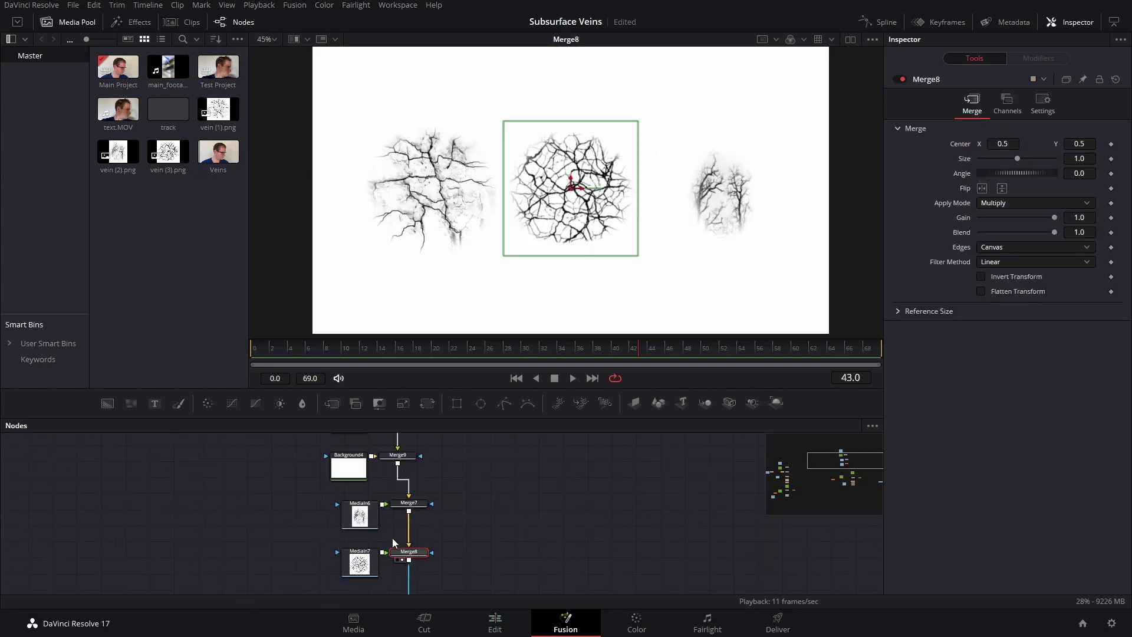
{"action": "left_click_drag", "start_coordinate": [459, 526], "coordinate": [413, 523]}
Centre Merge7's branching vein at Size 1.89, then centre Merge9's vein image
{"action": "left_click", "coordinate": [388, 522]}
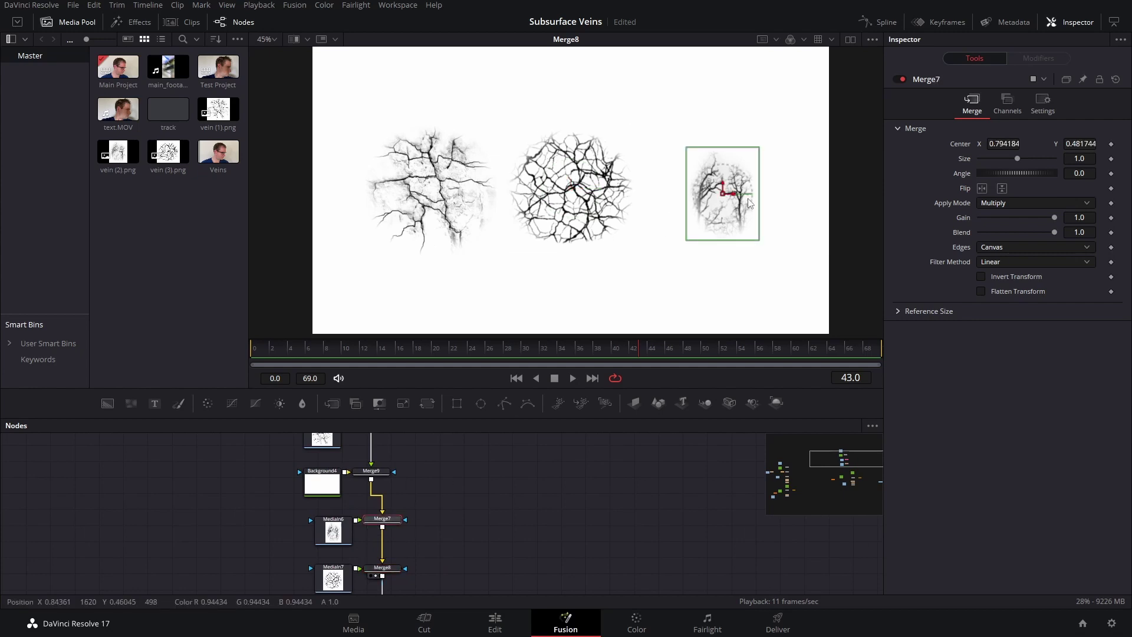
{"action": "left_click_drag", "start_coordinate": [724, 193], "coordinate": [576, 191]}
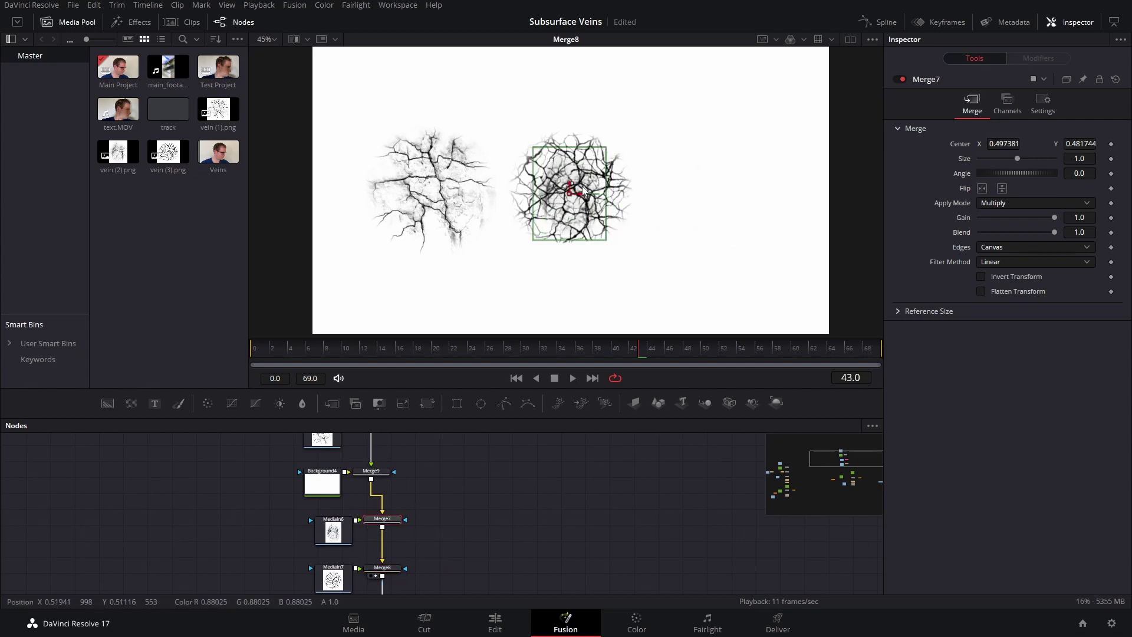
{"action": "left_click_drag", "start_coordinate": [1018, 158], "coordinate": [1027, 158]}
{"action": "scroll", "coordinate": [394, 483], "scroll_direction": "up", "scroll_amount": 3}
{"action": "left_click", "coordinate": [386, 523]}
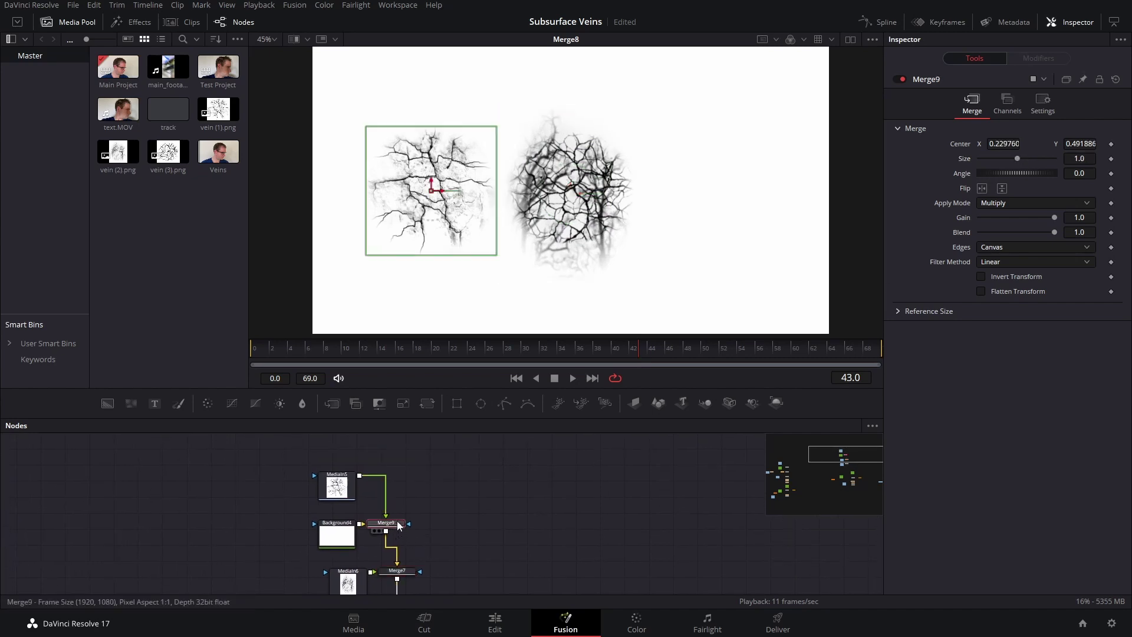
{"action": "left_click_drag", "start_coordinate": [442, 193], "coordinate": [581, 192]}
Insert a Blur tool after the MediaIn6 vein image via the tool search
{"action": "left_click_drag", "start_coordinate": [419, 574], "coordinate": [472, 455]}
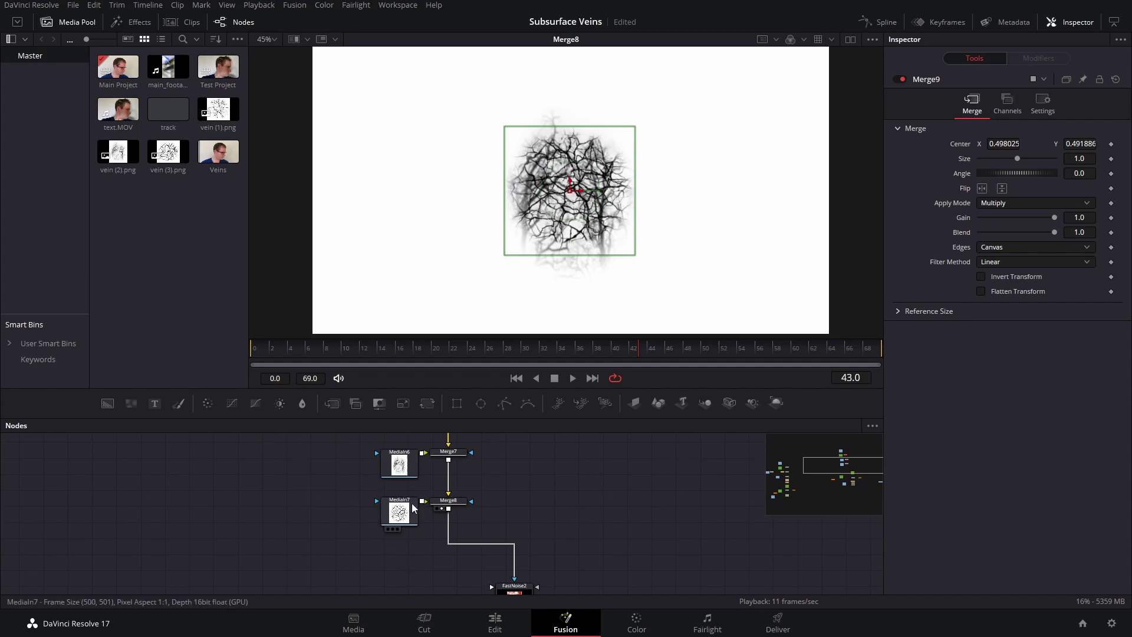
{"action": "left_click_drag", "start_coordinate": [444, 496], "coordinate": [367, 543]}
{"action": "key", "text": "1"}
{"action": "key", "text": "shift+space"}
{"action": "type", "text": "blue"}
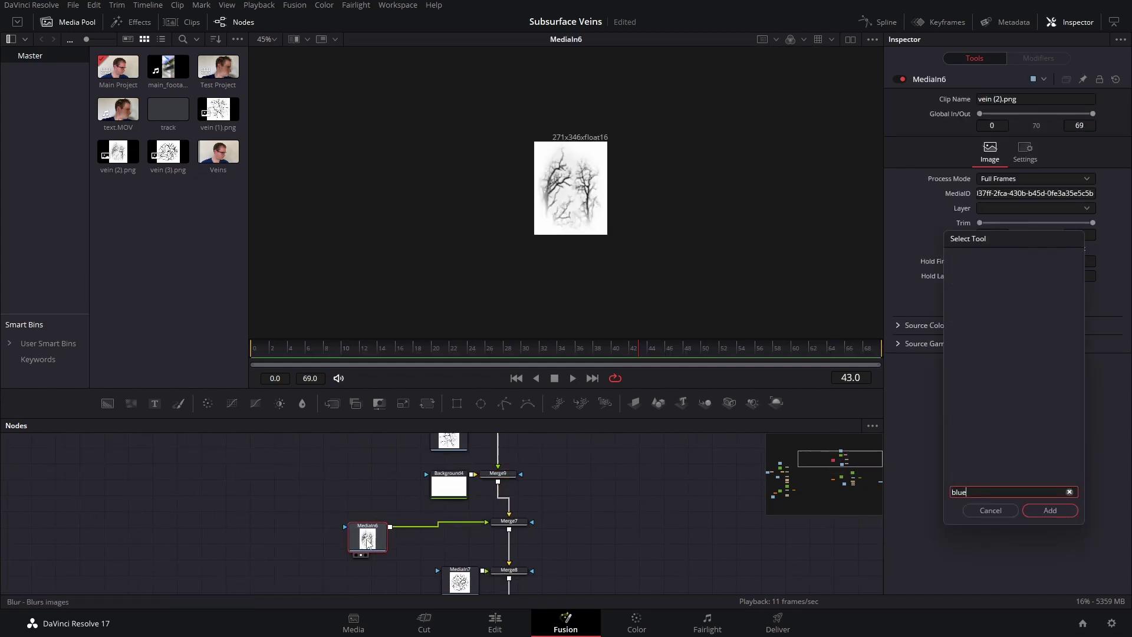
{"action": "key", "text": "BackSpace"}
{"action": "type", "text": "r"}
{"action": "key", "text": "Return"}
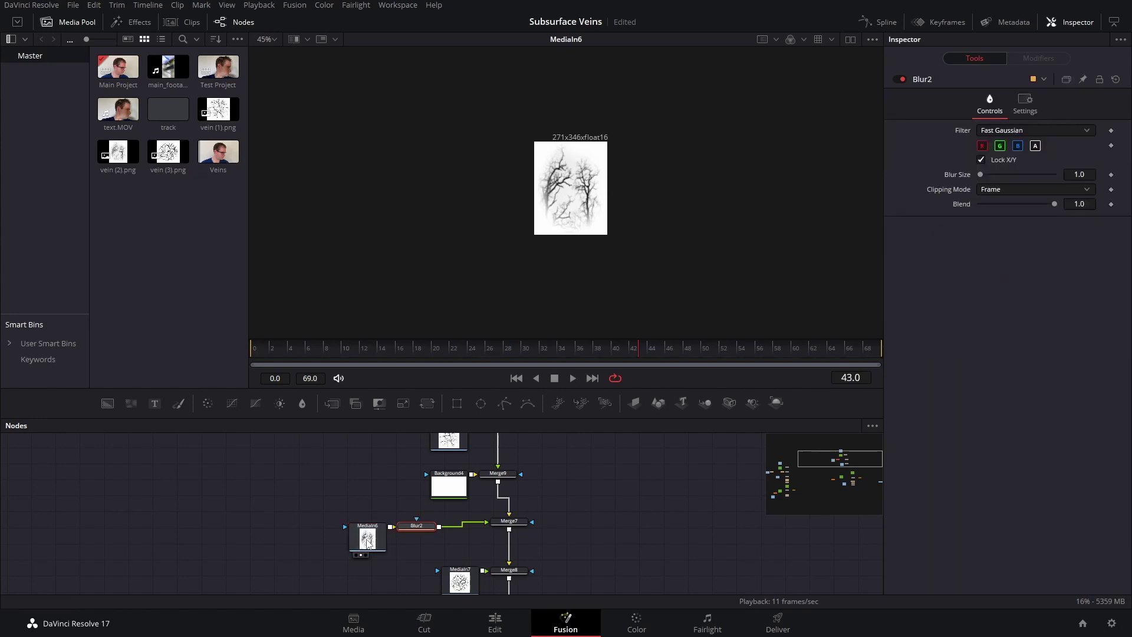
Set Blur2's Blur Size to 15.7 and bring the Merge6 node back into view
{"action": "scroll", "coordinate": [377, 189], "scroll_direction": "up", "scroll_amount": 2}
{"action": "key", "text": "1"}
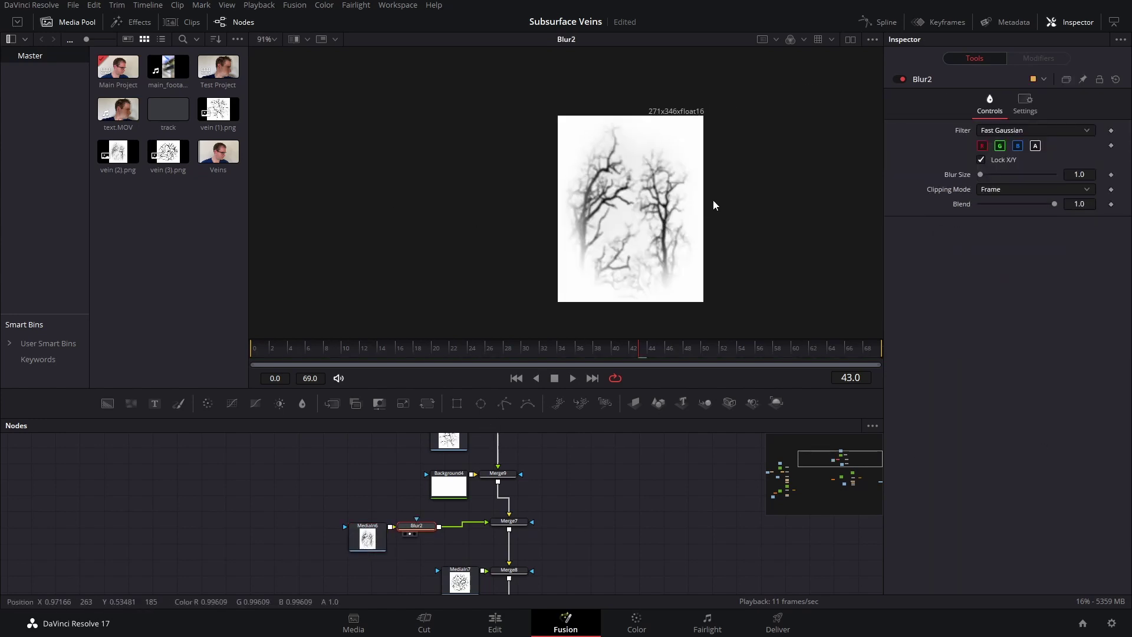
{"action": "left_click_drag", "start_coordinate": [982, 175], "coordinate": [993, 170]}
{"action": "scroll", "coordinate": [587, 557], "scroll_direction": "down", "scroll_amount": 2}
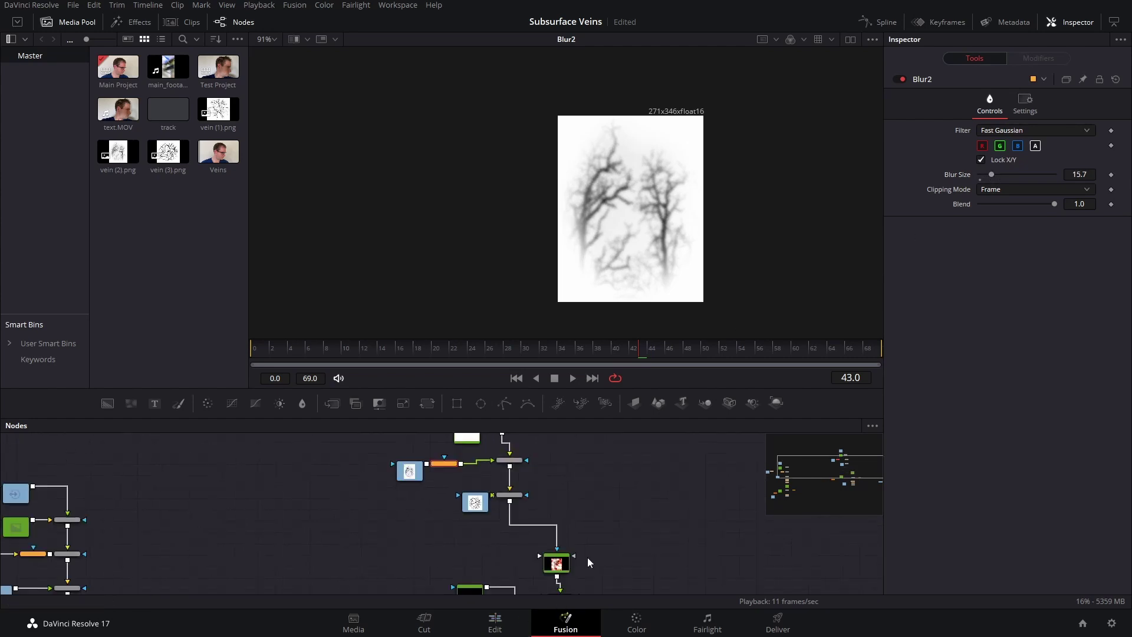
{"action": "left_click_drag", "start_coordinate": [536, 555], "coordinate": [455, 397]}
{"action": "left_click", "coordinate": [486, 490]}
{"action": "key", "text": "1"}
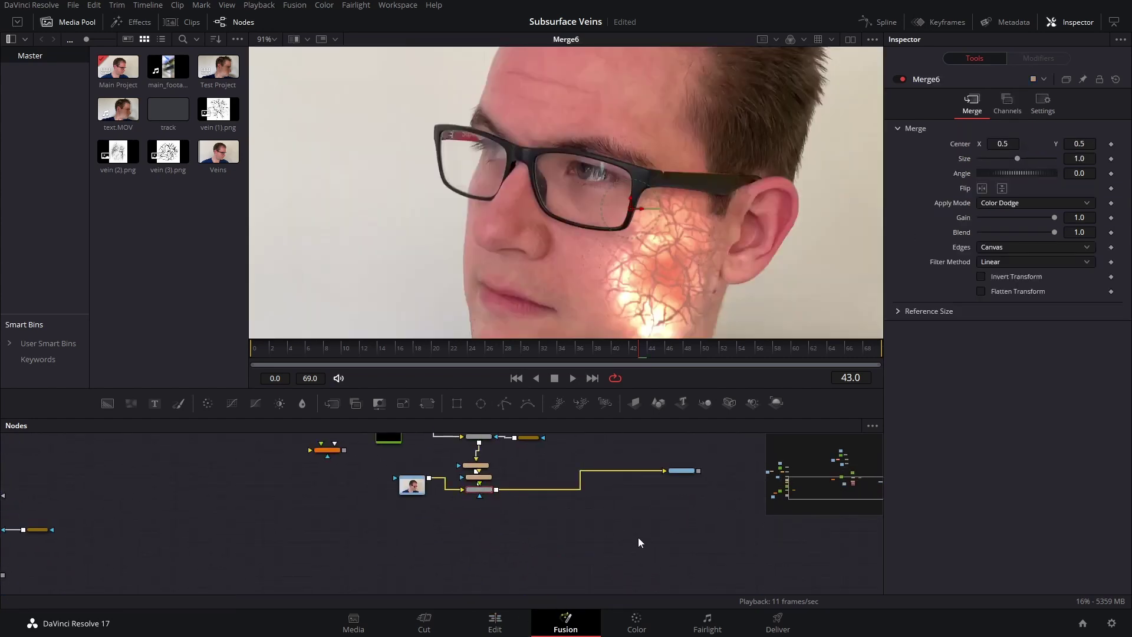
{"action": "scroll", "coordinate": [705, 283], "scroll_direction": "down", "scroll_amount": 3}
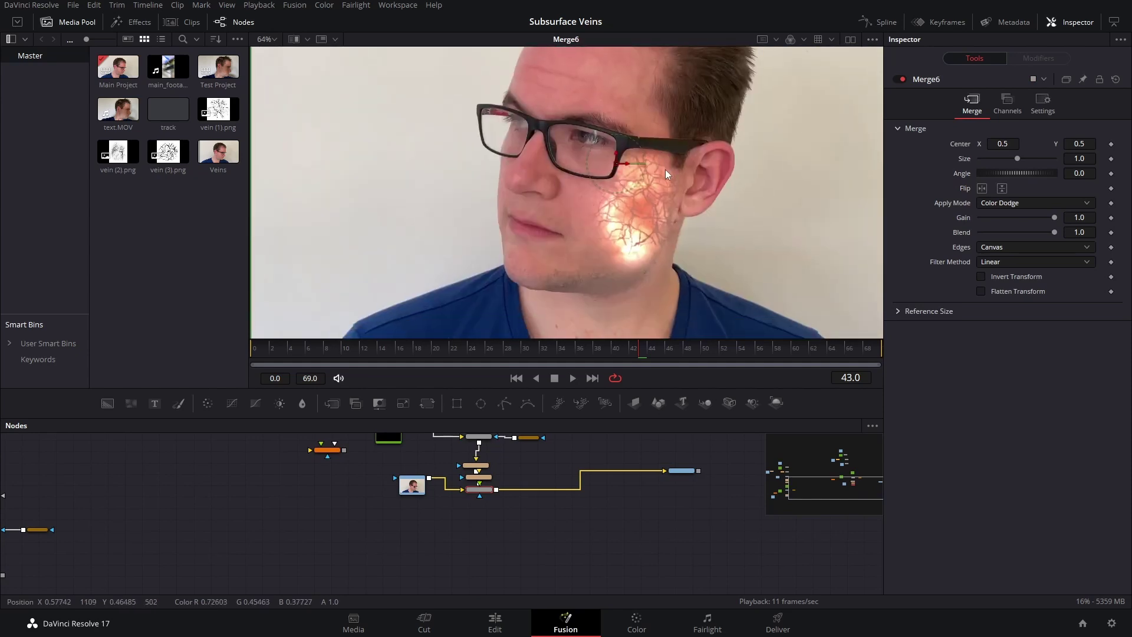
{"action": "scroll", "coordinate": [667, 186], "scroll_direction": "up", "scroll_amount": 3}
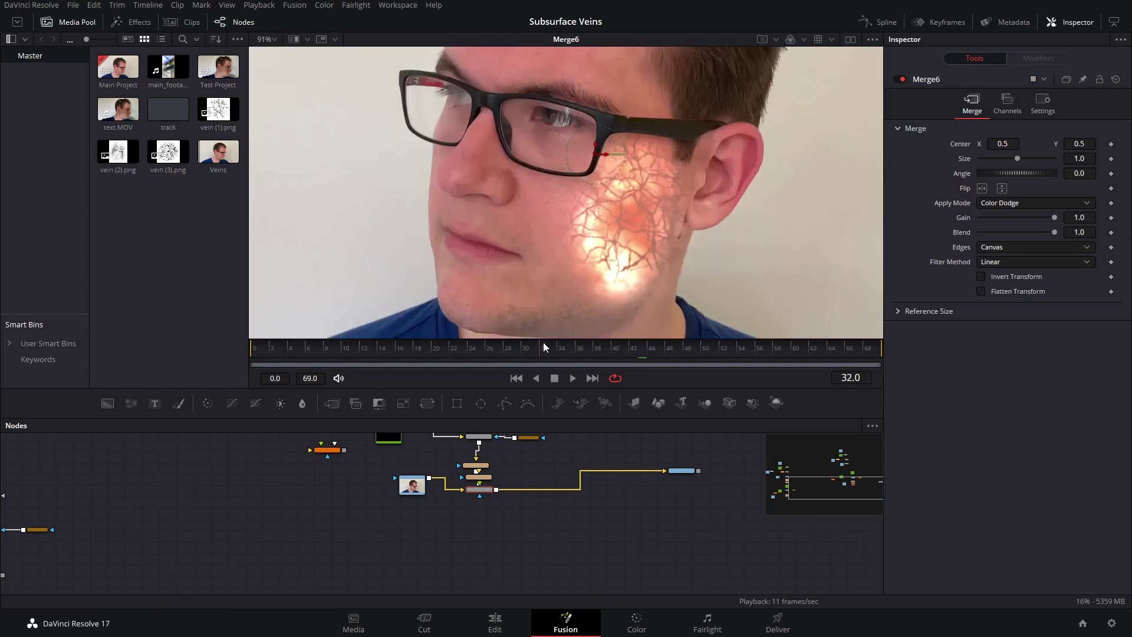
{"action": "left_click_drag", "start_coordinate": [543, 342], "coordinate": [561, 359]}
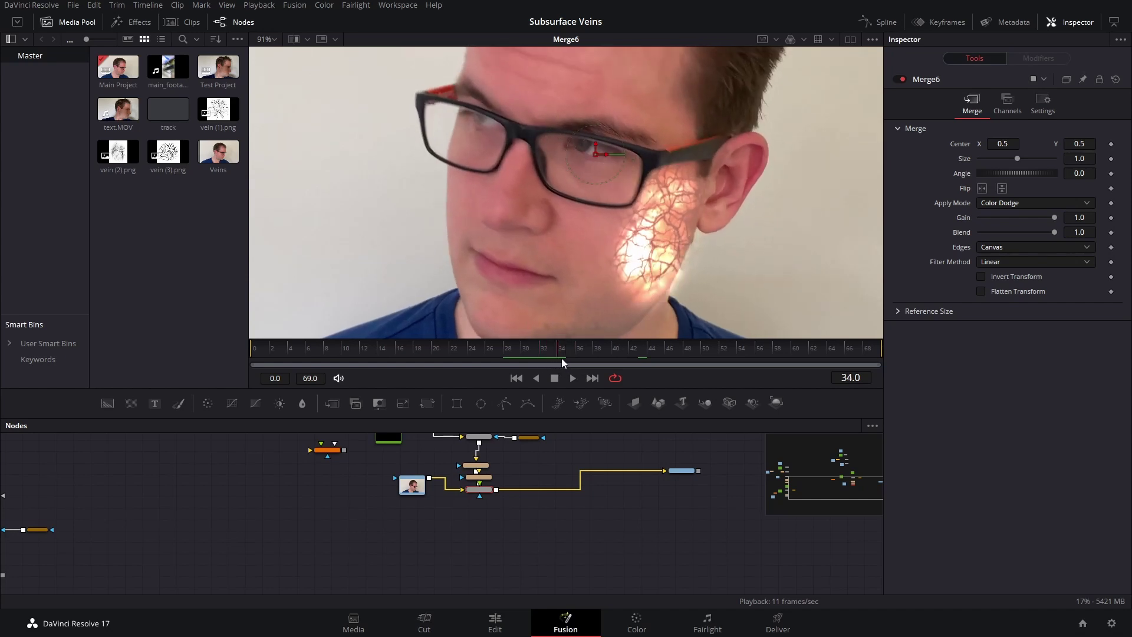
{"action": "scroll", "coordinate": [632, 238], "scroll_direction": "down", "scroll_amount": 2}
{"action": "left_click_drag", "start_coordinate": [666, 268], "coordinate": [624, 239]}
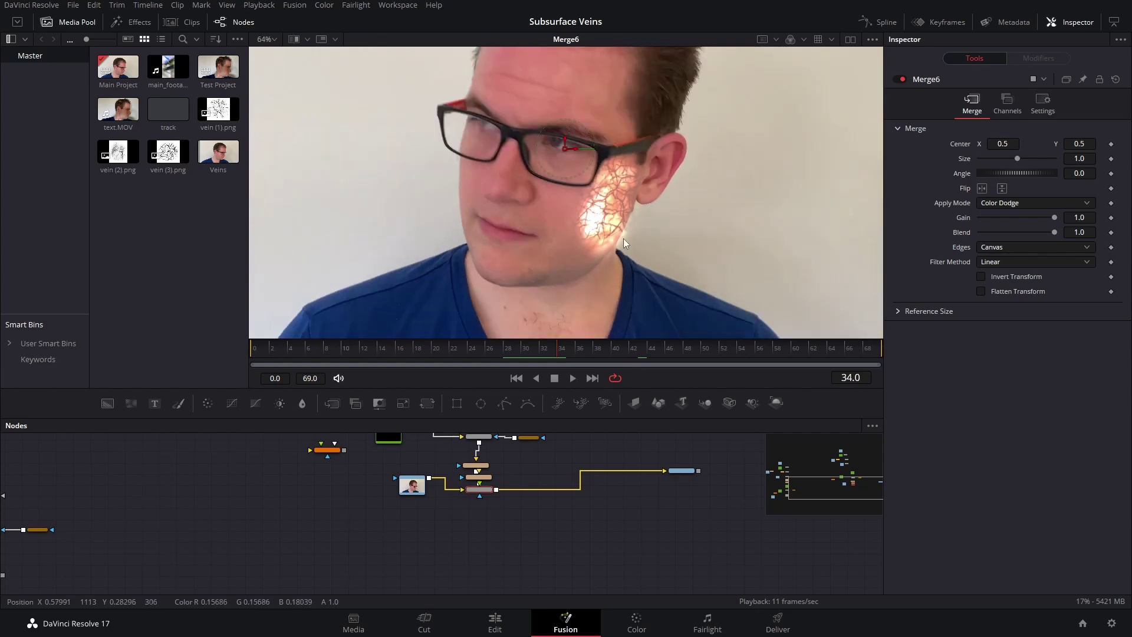
{"action": "left_click_drag", "start_coordinate": [515, 436], "coordinate": [598, 592]}
Select the MediaIn5 vein image node and show it in the viewer
{"action": "scroll", "coordinate": [440, 462], "scroll_direction": "up", "scroll_amount": 2}
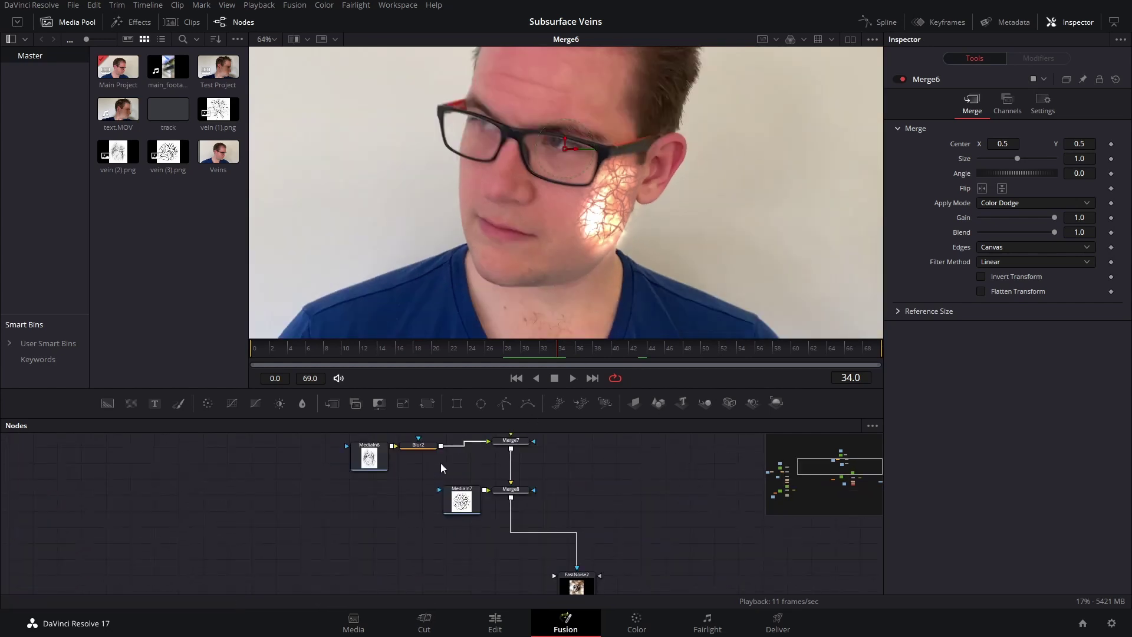
{"action": "left_click_drag", "start_coordinate": [462, 515], "coordinate": [464, 538]}
{"action": "scroll", "coordinate": [389, 514], "scroll_direction": "up", "scroll_amount": 3}
{"action": "left_click_drag", "start_coordinate": [389, 516], "coordinate": [394, 584]}
{"action": "left_click_drag", "start_coordinate": [425, 443], "coordinate": [432, 585]}
{"action": "left_click", "coordinate": [495, 461]}
{"action": "scroll", "coordinate": [531, 472], "scroll_direction": "down", "scroll_amount": 5}
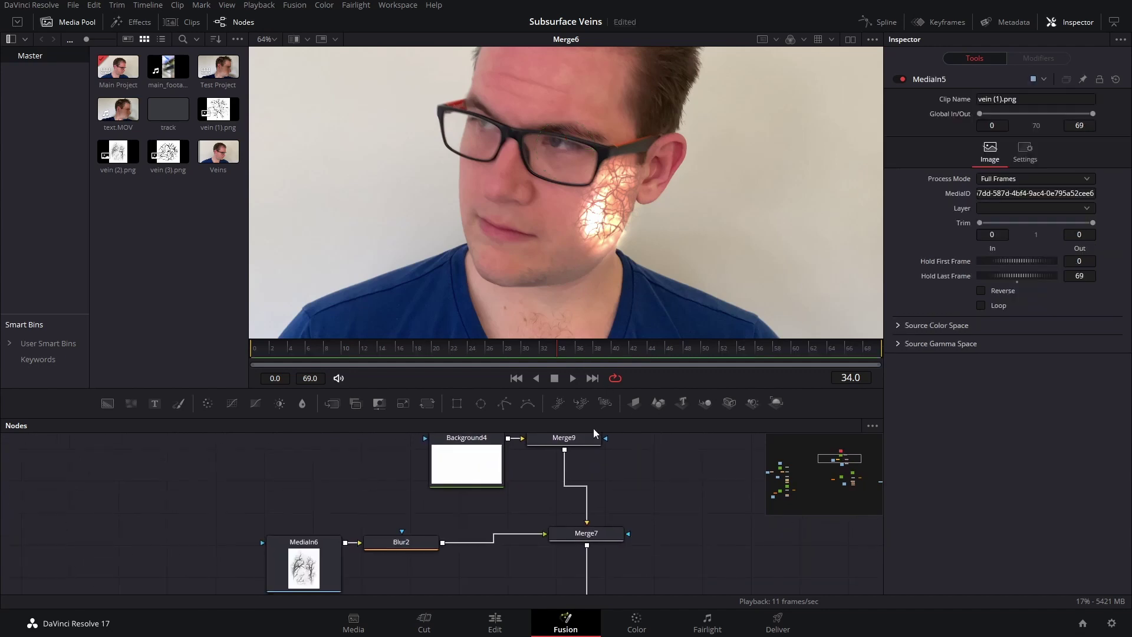
{"action": "scroll", "coordinate": [513, 483], "scroll_direction": "down", "scroll_amount": 5}
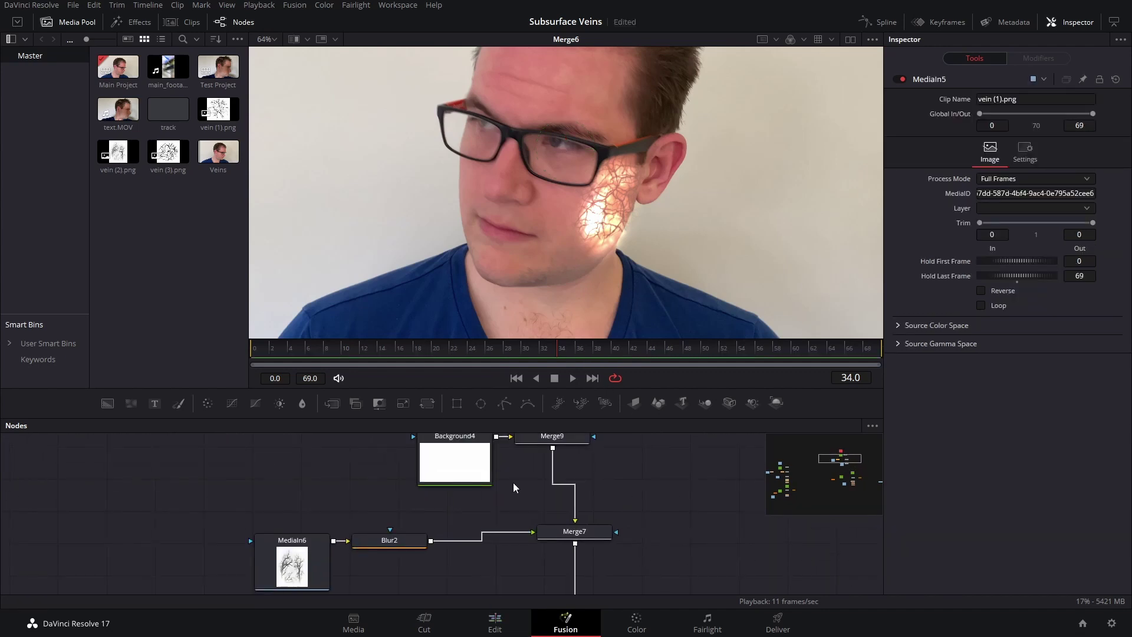
{"action": "key", "text": "1"}
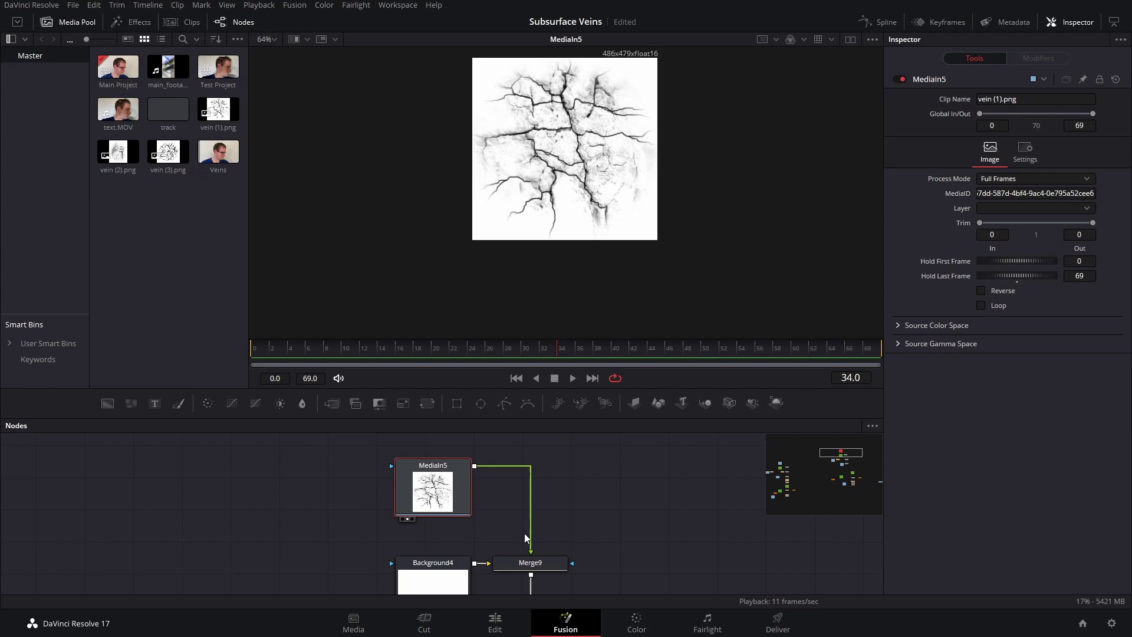
View the final Merge6 composite, then reselect the MediaIn5 vein node
{"action": "scroll", "coordinate": [525, 514], "scroll_direction": "down", "scroll_amount": 5}
{"action": "left_click", "coordinate": [509, 505]}
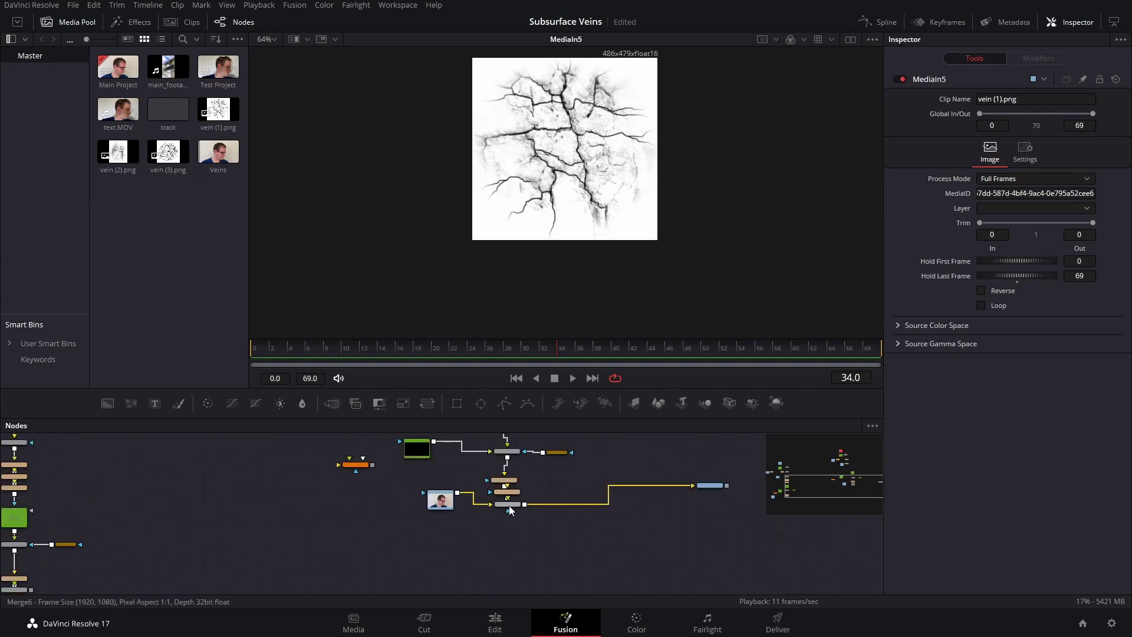
{"action": "key", "text": "1"}
{"action": "left_click_drag", "start_coordinate": [519, 440], "coordinate": [529, 541]}
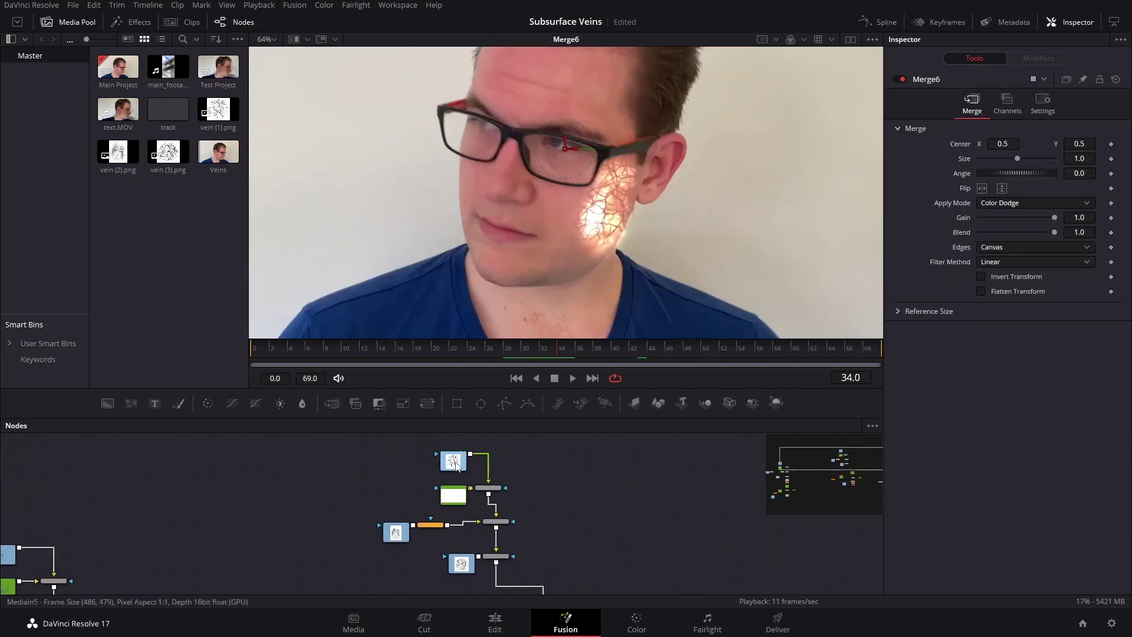
{"action": "left_click", "coordinate": [453, 461]}
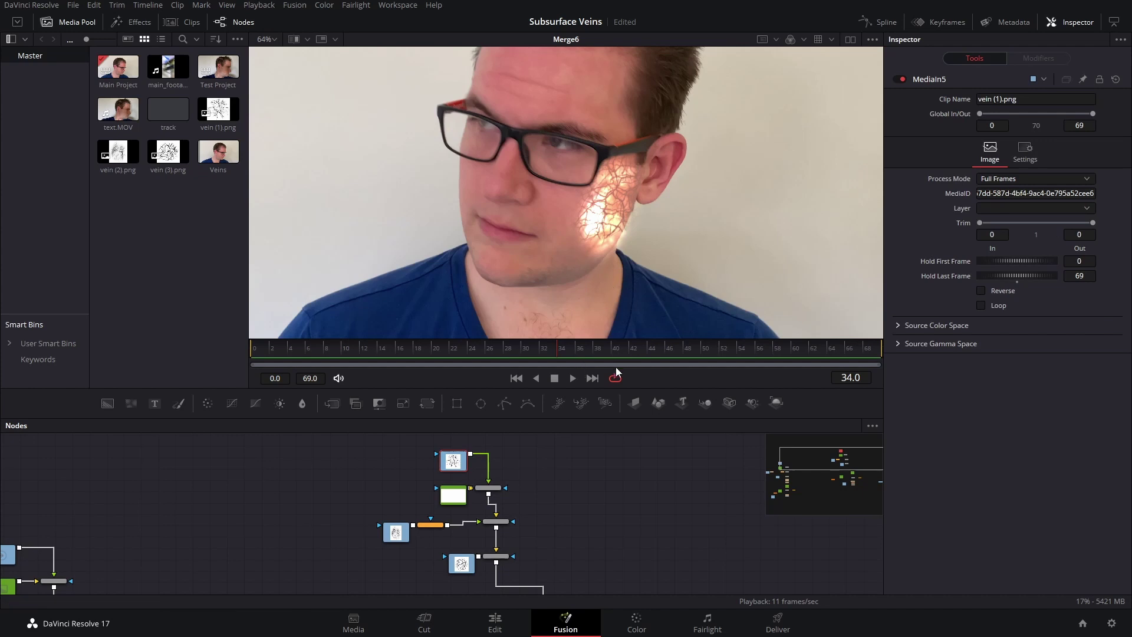
{"action": "scroll", "coordinate": [455, 466], "scroll_direction": "up", "scroll_amount": 4}
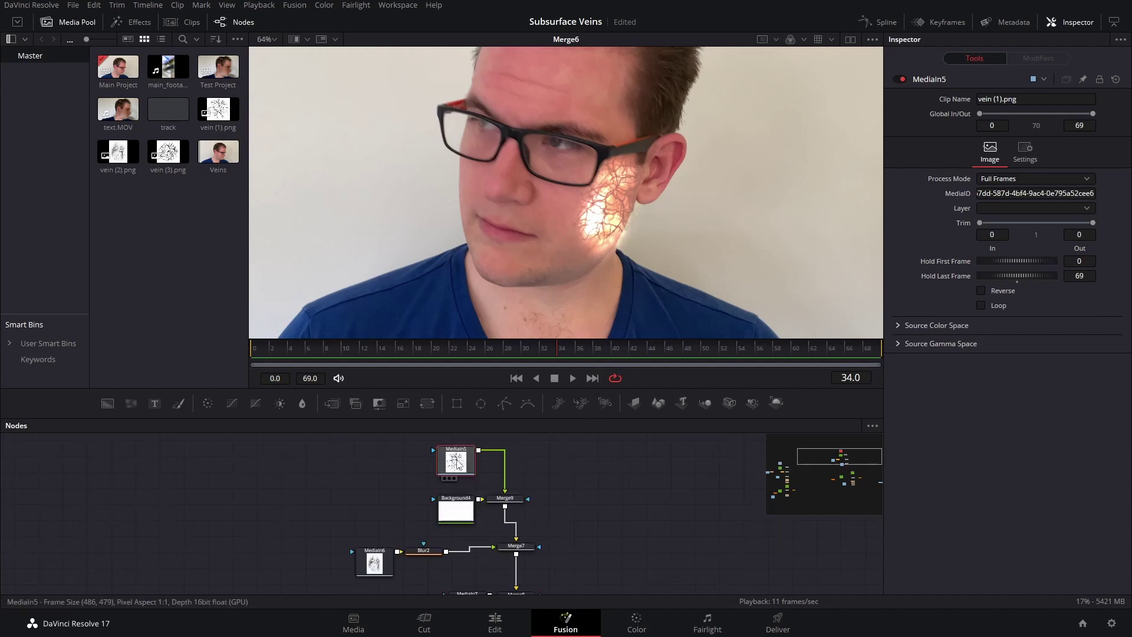
Add a Transform (xf) after MediaIn5 and place Transform5 directly above Merge9
{"action": "left_click_drag", "start_coordinate": [448, 469], "coordinate": [379, 478]}
{"action": "key", "text": "shift+space"}
{"action": "type", "text": "blur"}
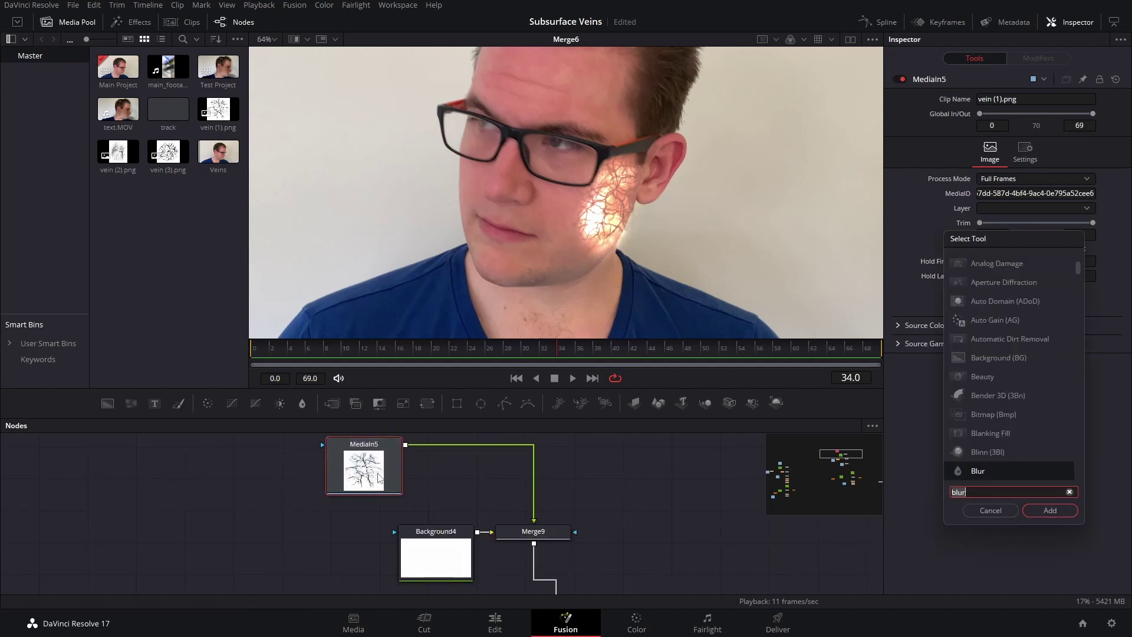
{"action": "key", "text": "BackSpace"}
{"action": "key", "text": "BackSpace"}
{"action": "key", "text": "BackSpace"}
{"action": "key", "text": "BackSpace"}
{"action": "type", "text": "xf"}
{"action": "key", "text": "Return"}
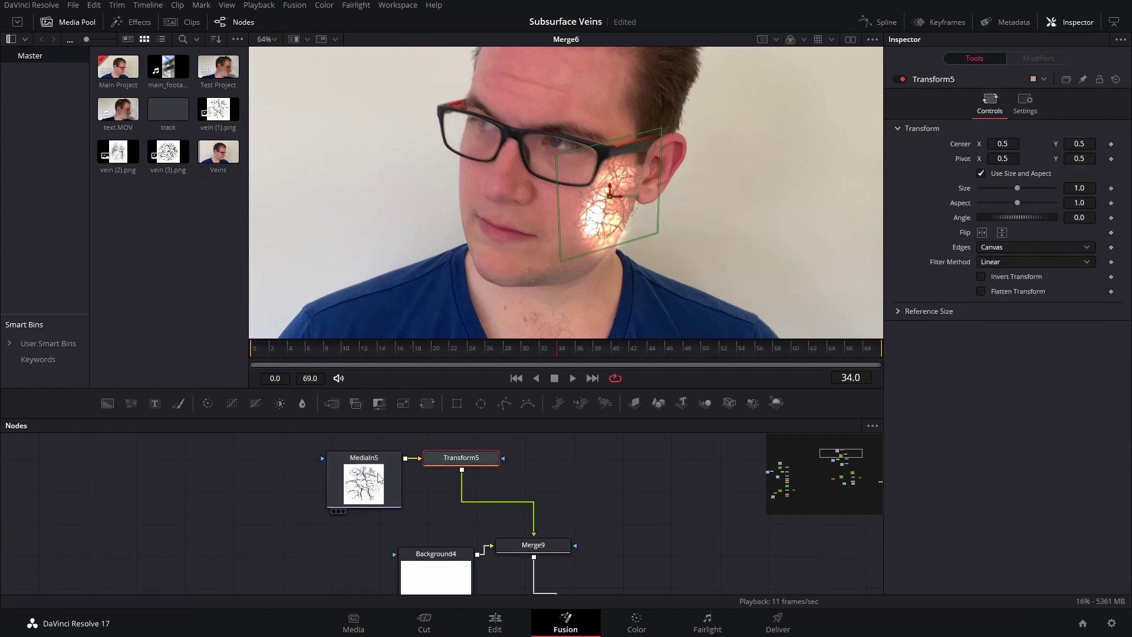
{"action": "left_click_drag", "start_coordinate": [474, 460], "coordinate": [544, 475]}
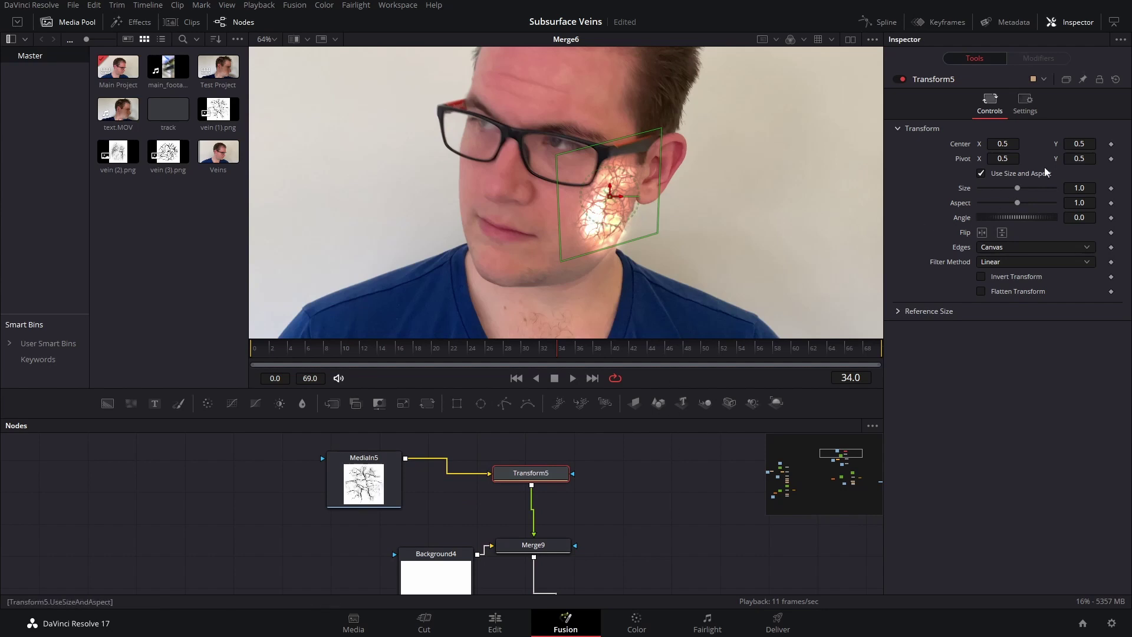
Keyframe Transform5's Center at frame 34, then shift Center X at frame 44
{"action": "left_click", "coordinate": [1111, 144]}
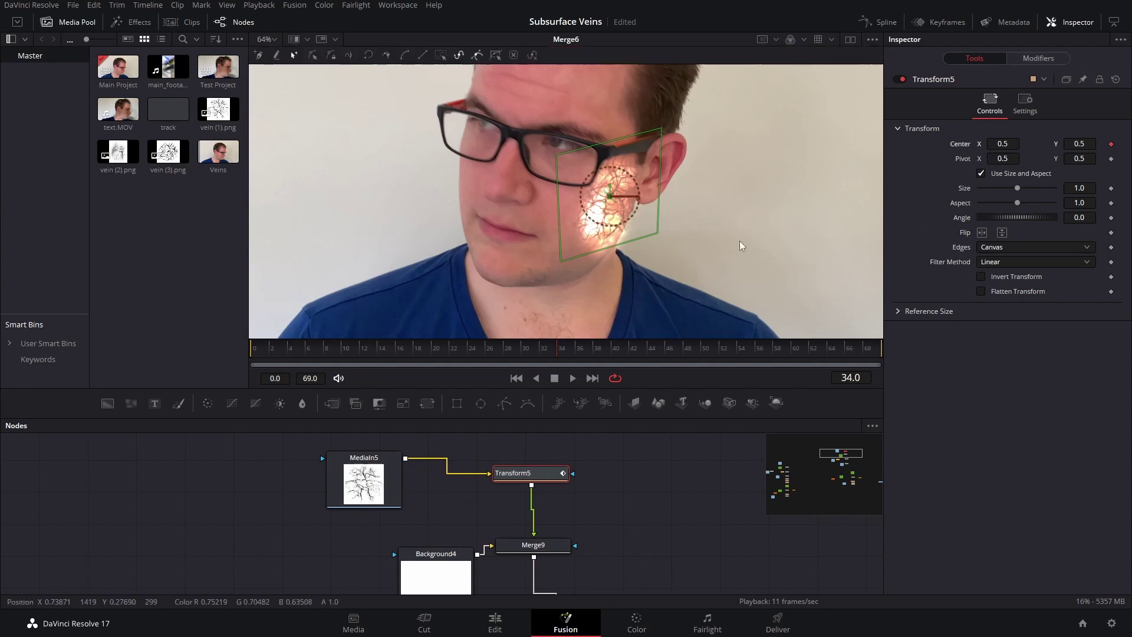
{"action": "key", "text": "Right"}
{"action": "key", "text": "Right"}
{"action": "key", "text": "Right"}
{"action": "key", "text": "Right"}
{"action": "key", "text": "Right"}
{"action": "key", "text": "Right"}
{"action": "key", "text": "Right"}
{"action": "key", "text": "Right"}
{"action": "key", "text": "Right"}
{"action": "key", "text": "Right"}
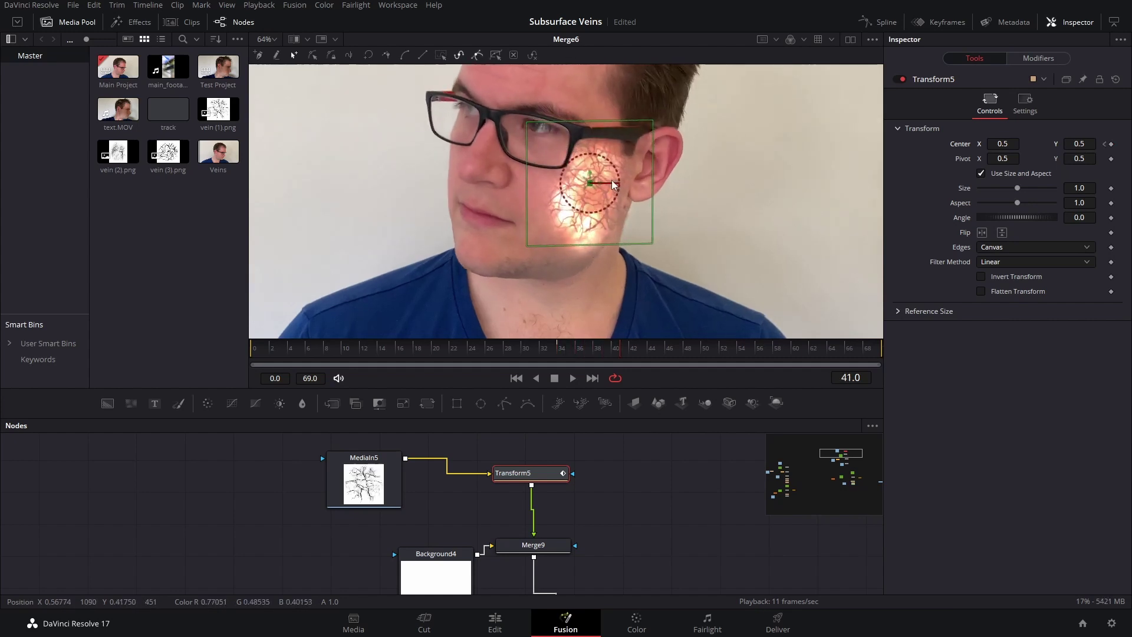
{"action": "mouse_move", "coordinate": [599, 179]}
{"action": "left_mouse_down"}
{"action": "mouse_move", "coordinate": [614, 179]}
{"action": "mouse_move", "coordinate": [585, 175]}
{"action": "left_mouse_up"}
Step back and forth through frames 34–44 to review the sliding veins
{"action": "left_click", "coordinate": [665, 516]}
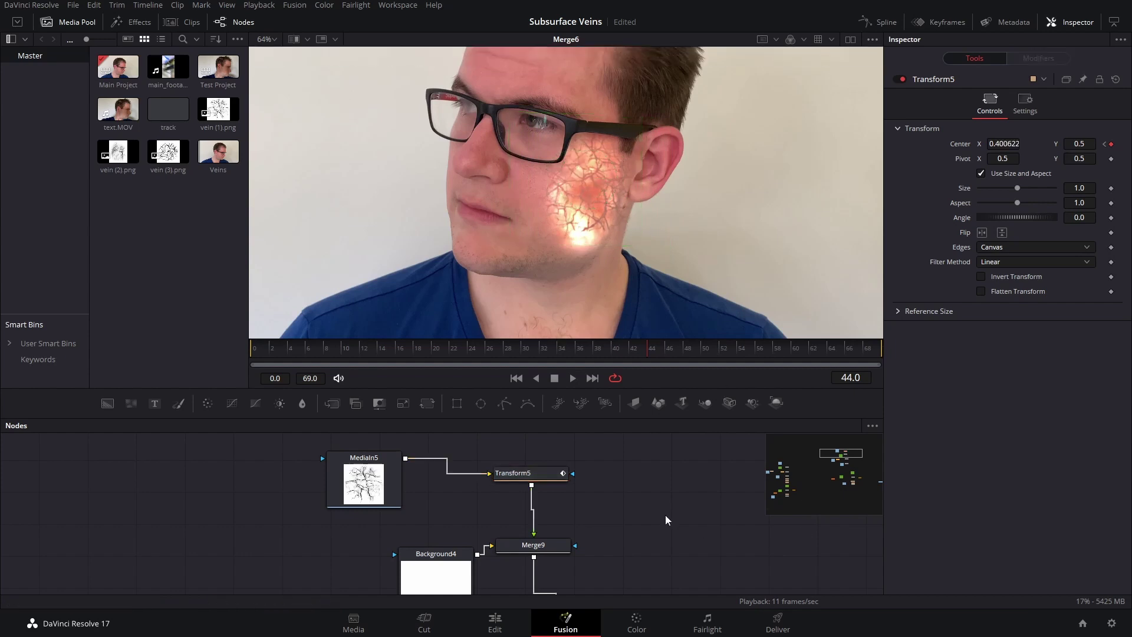
{"action": "key", "text": "Left"}
{"action": "key", "text": "Left"}
{"action": "key", "text": "Left"}
{"action": "key", "text": "Left"}
{"action": "key", "text": "Left"}
{"action": "key", "text": "Left"}
{"action": "key", "text": "Left"}
{"action": "key", "text": "Left"}
{"action": "key", "text": "Left"}
{"action": "key", "text": "Left"}
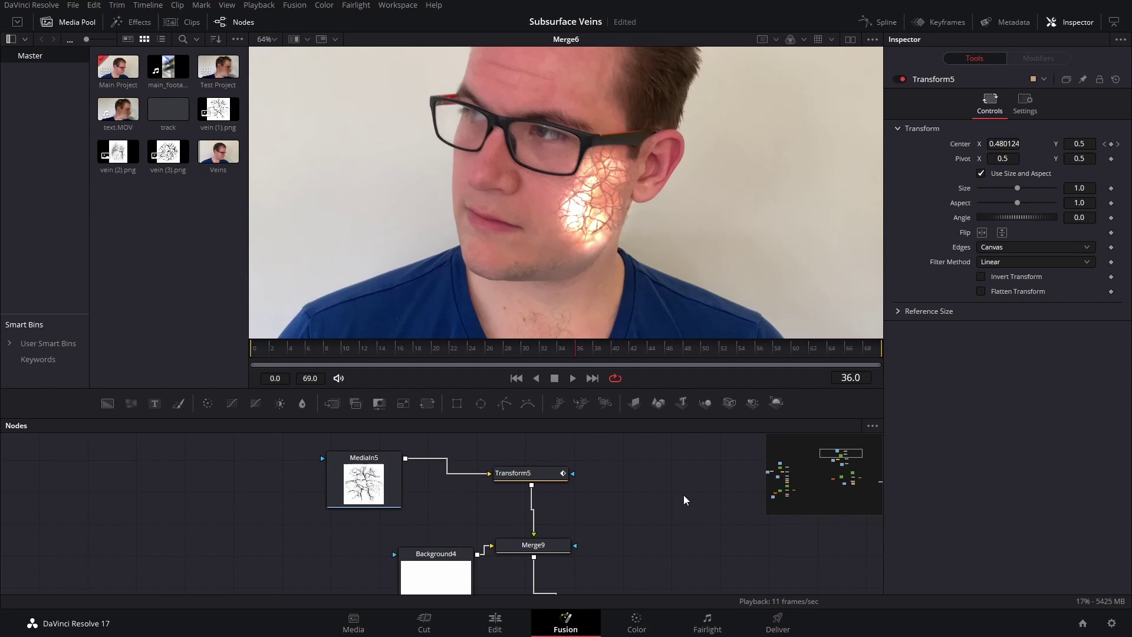
{"action": "key", "text": "Right"}
{"action": "key", "text": "Right"}
{"action": "key", "text": "Right"}
{"action": "key", "text": "Right"}
{"action": "key", "text": "Right"}
{"action": "key", "text": "Right"}
{"action": "key", "text": "Right"}
{"action": "key", "text": "Right"}
{"action": "key", "text": "Right"}
{"action": "key", "text": "Right"}
{"action": "key", "text": "Right"}
{"action": "key", "text": "Right"}
{"action": "key", "text": "Right"}
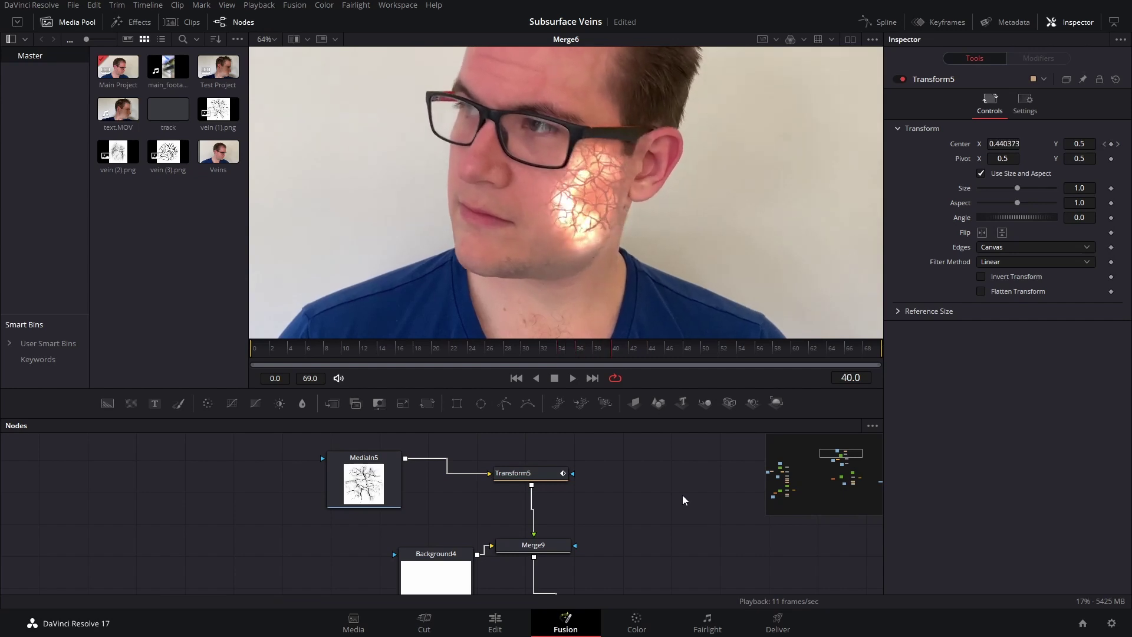
{"action": "key", "text": "Left"}
{"action": "key", "text": "Left"}
{"action": "key", "text": "Left"}
{"action": "key", "text": "Left"}
{"action": "key", "text": "Left"}
{"action": "key", "text": "Left"}
{"action": "key", "text": "Left"}
{"action": "key", "text": "Left"}
{"action": "key", "text": "Left"}
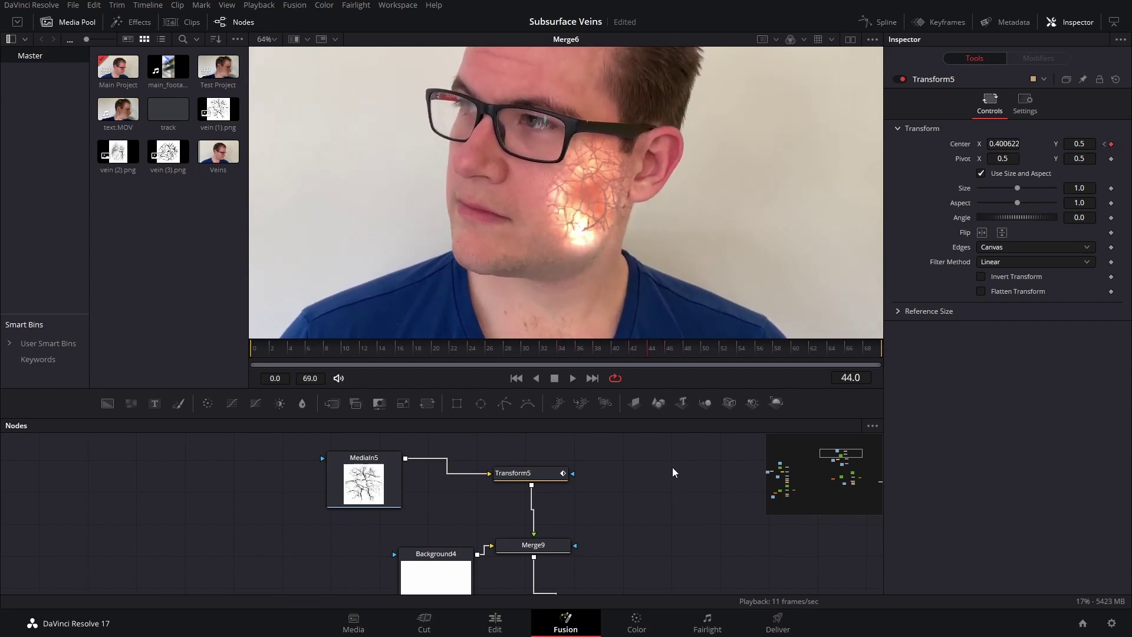
{"action": "key", "text": "Right"}
{"action": "key", "text": "Right"}
{"action": "key", "text": "Right"}
{"action": "key", "text": "Right"}
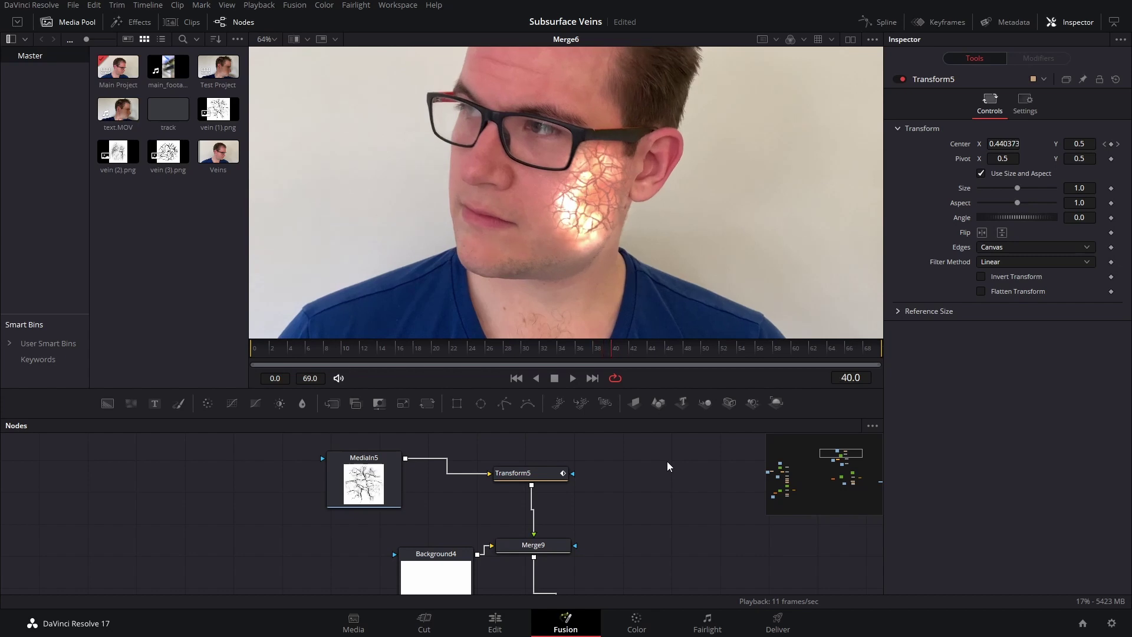
{"action": "key", "text": "Right"}
{"action": "key", "text": "Right"}
{"action": "key", "text": "Right"}
{"action": "key", "text": "Right"}
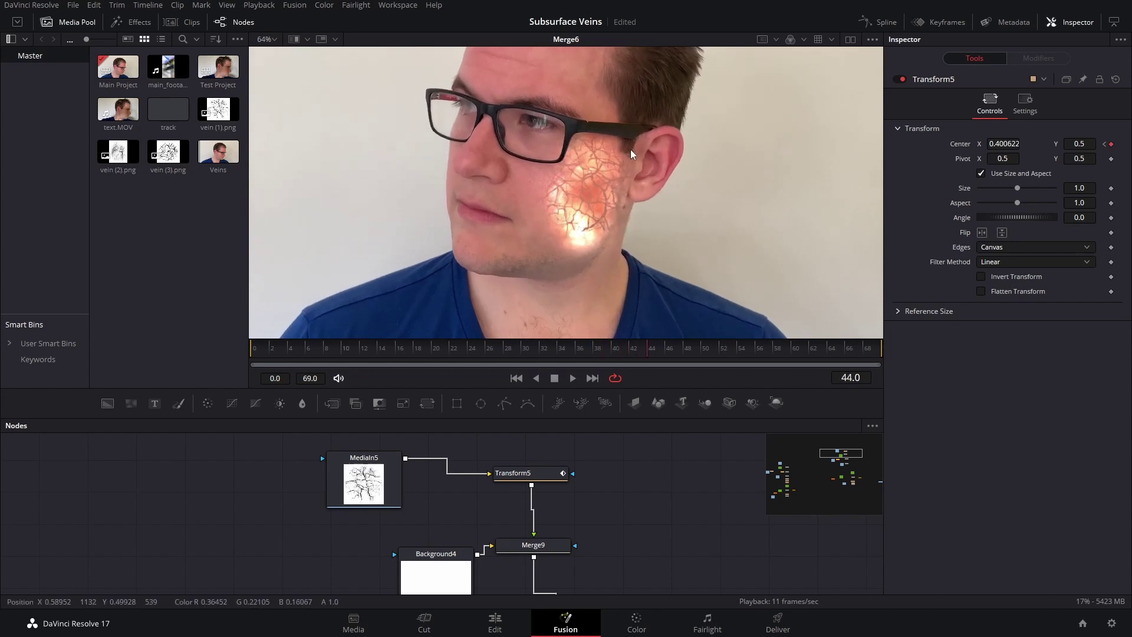
{"action": "key", "text": "Left"}
{"action": "key", "text": "Left"}
{"action": "key", "text": "Left"}
{"action": "key", "text": "Left"}
{"action": "key", "text": "Left"}
{"action": "key", "text": "Left"}
{"action": "key", "text": "Left"}
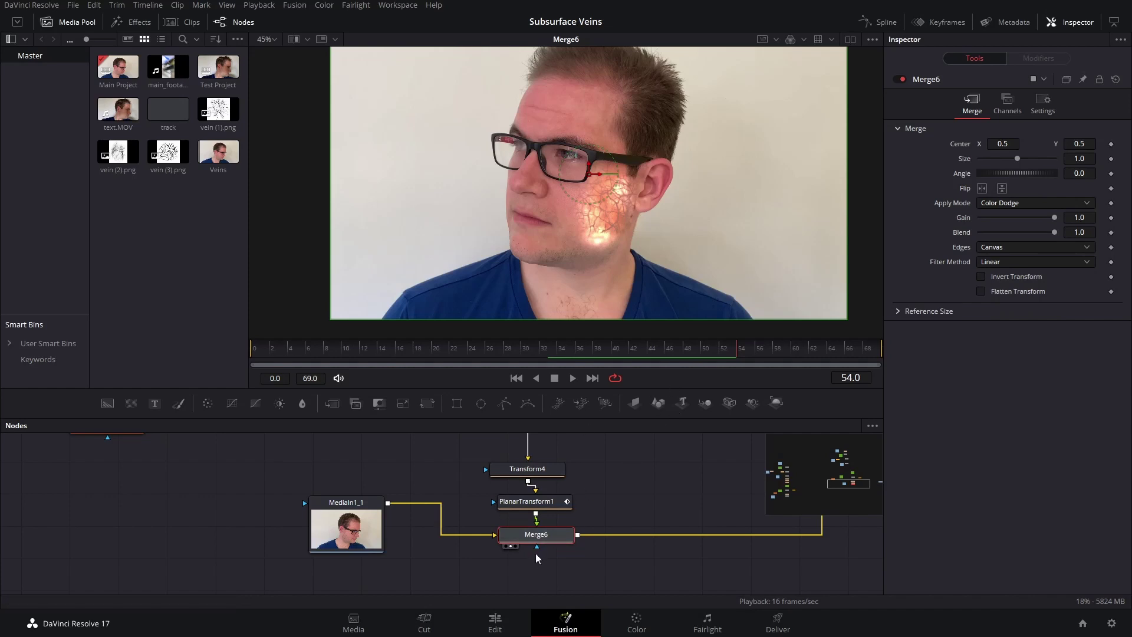
Set Merge6's Blend to 0 with a keyframe at frame 32
{"action": "left_click_drag", "start_coordinate": [536, 534], "coordinate": [540, 536]}
{"action": "left_click_drag", "start_coordinate": [489, 348], "coordinate": [544, 347]}
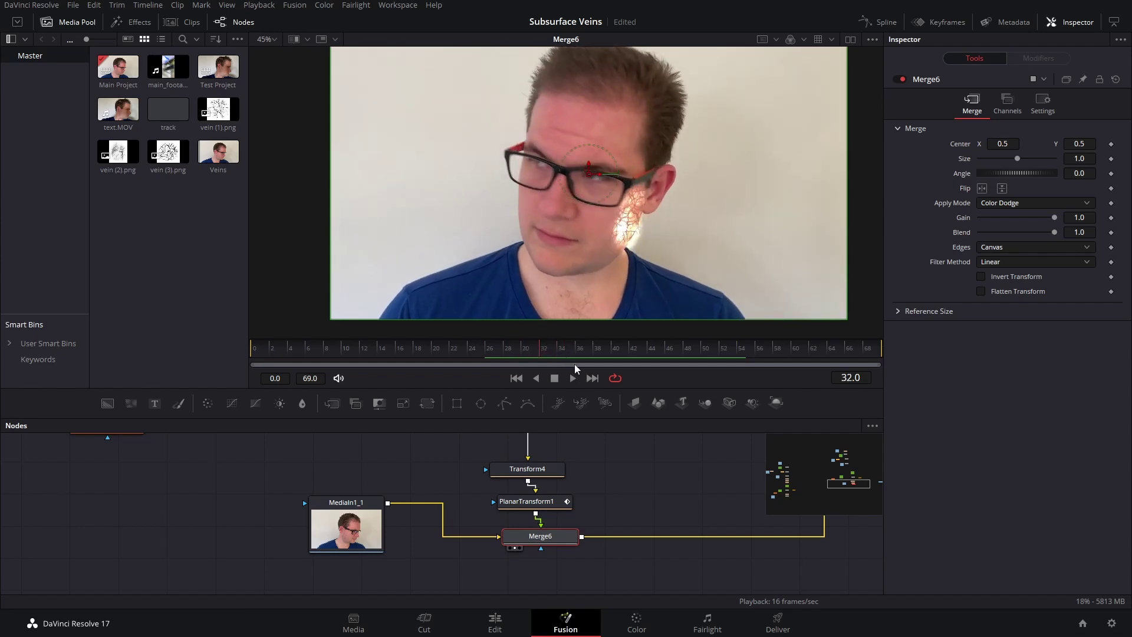
{"action": "key", "text": "Right"}
{"action": "key", "text": "Right"}
{"action": "key", "text": "Left"}
{"action": "key", "text": "Left"}
{"action": "key", "text": "Left"}
{"action": "key", "text": "Right"}
{"action": "key", "text": "Right"}
{"action": "key", "text": "Right"}
{"action": "key", "text": "Left"}
{"action": "key", "text": "Left"}
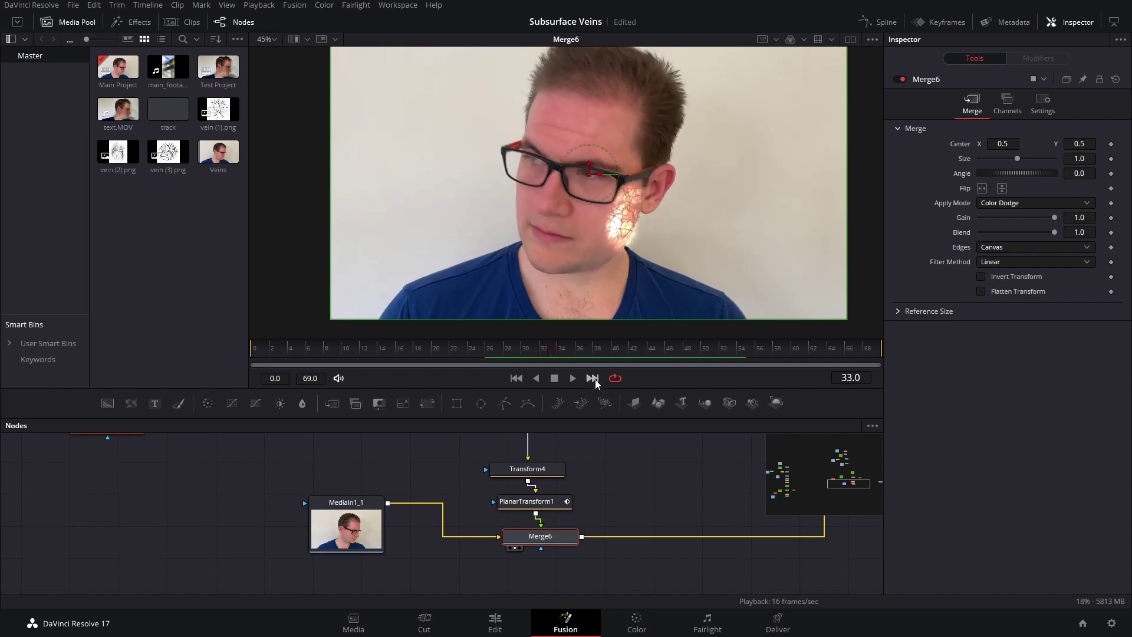
{"action": "scroll", "coordinate": [646, 243], "scroll_direction": "up", "scroll_amount": 5}
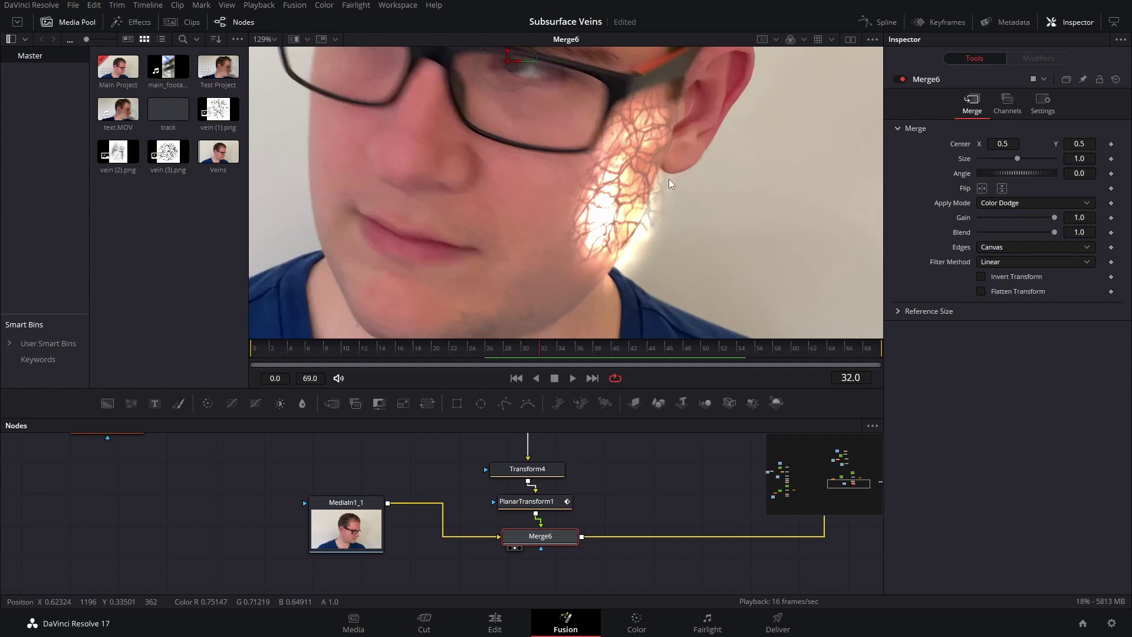
{"action": "scroll", "coordinate": [737, 268], "scroll_direction": "down", "scroll_amount": 5}
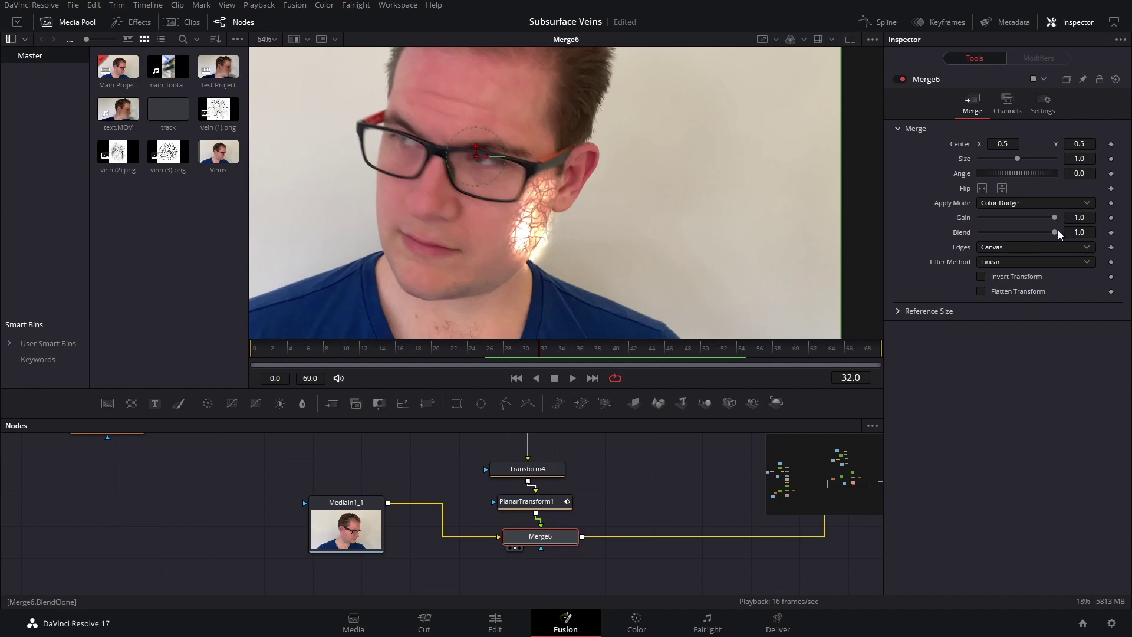
{"action": "left_click_drag", "start_coordinate": [1060, 235], "coordinate": [980, 232]}
{"action": "left_click", "coordinate": [1111, 233]}
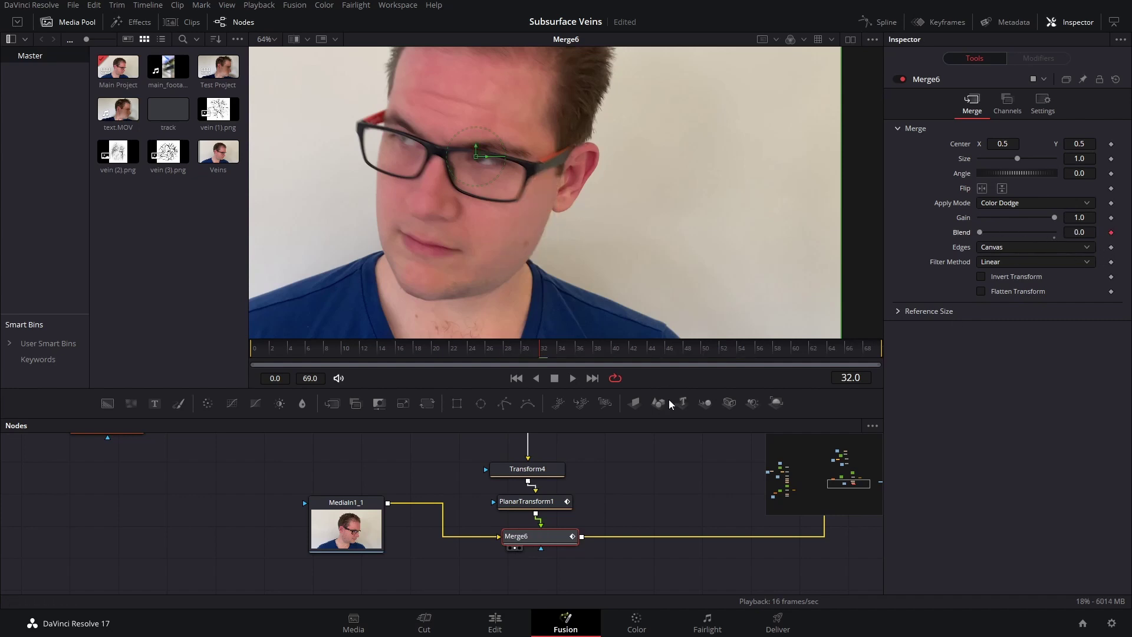
Raise Merge6's Blend at frame 37, lower it to about 0.394, and review the fade-in
{"action": "key", "text": "Right"}
{"action": "key", "text": "Right"}
{"action": "key", "text": "Right"}
{"action": "key", "text": "Right"}
{"action": "key", "text": "Right"}
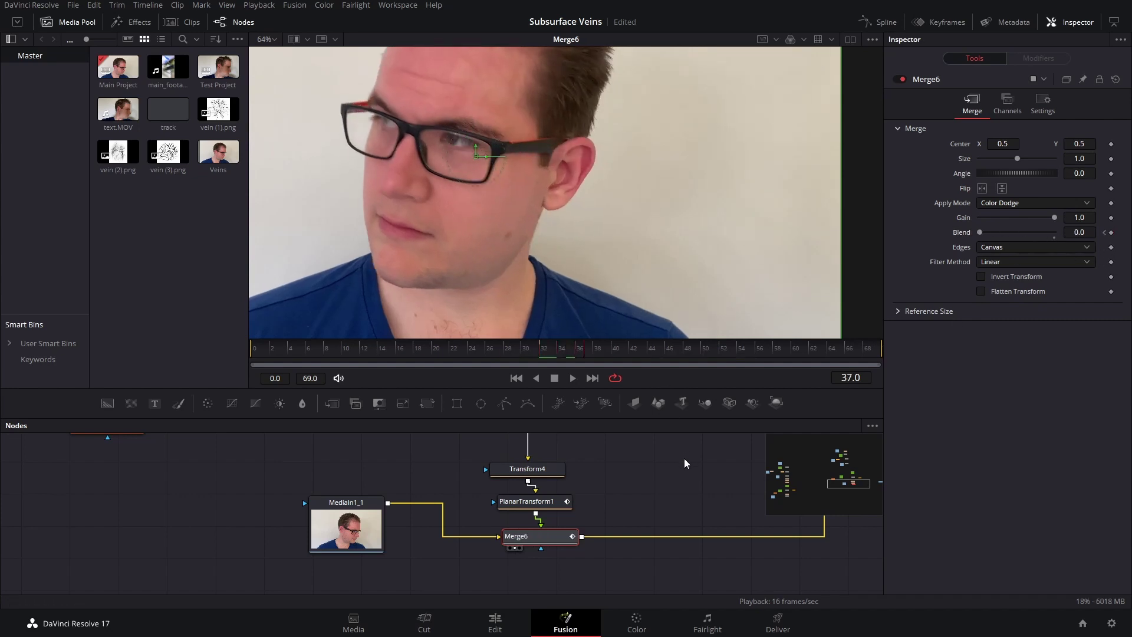
{"action": "left_click_drag", "start_coordinate": [981, 234], "coordinate": [1054, 233]}
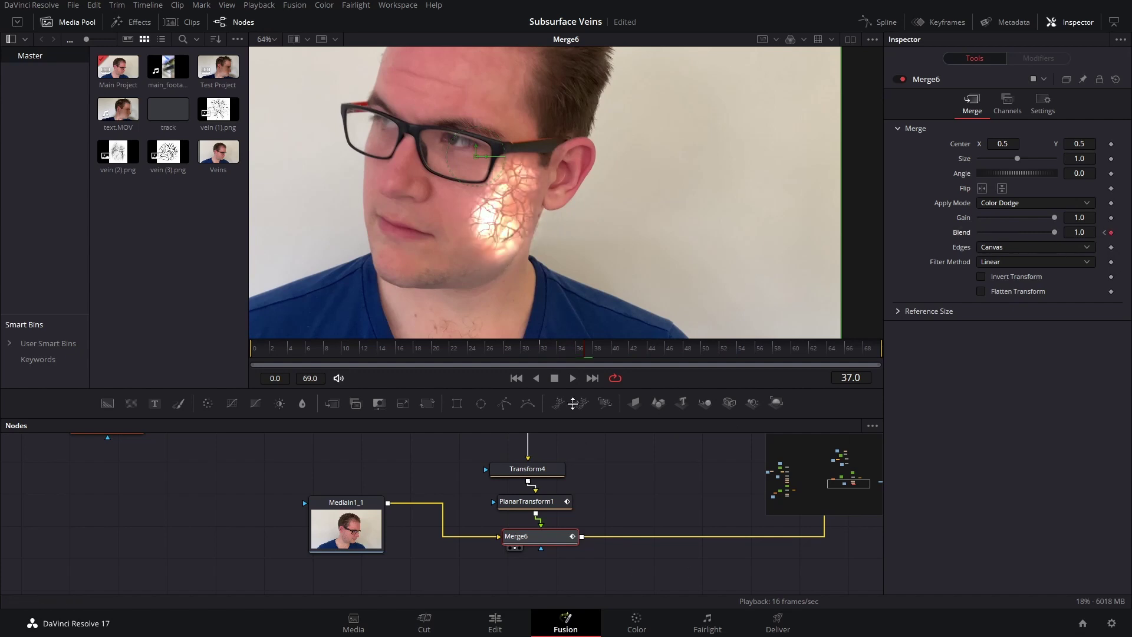
{"action": "left_click_drag", "start_coordinate": [551, 350], "coordinate": [586, 341]}
{"action": "key", "text": "space"}
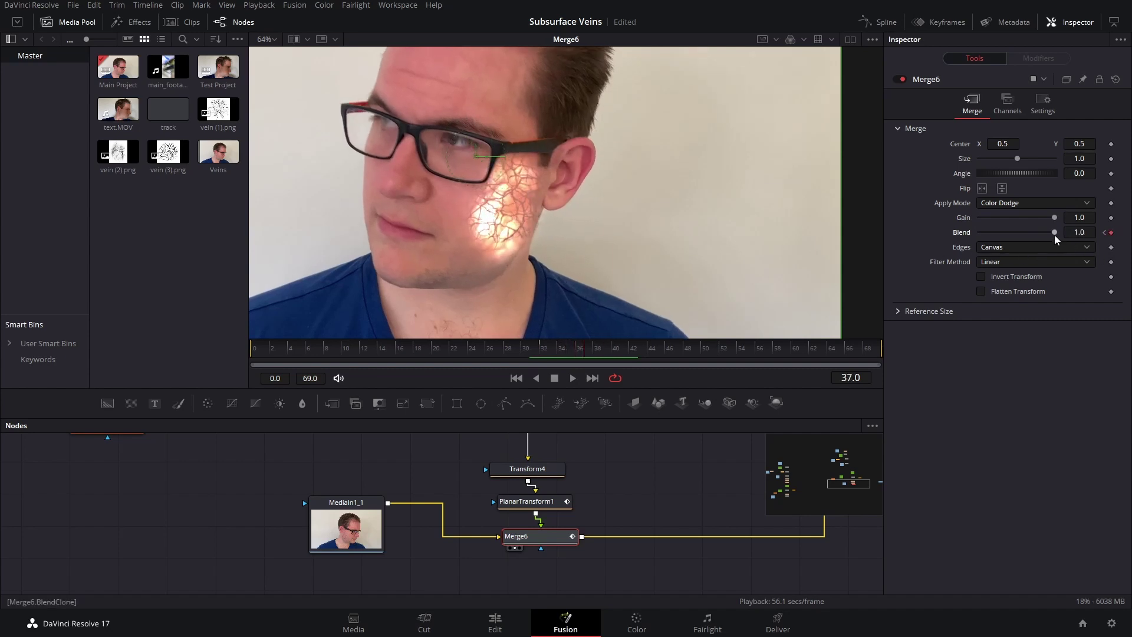
{"action": "left_click_drag", "start_coordinate": [1054, 233], "coordinate": [1023, 236]}
{"action": "left_click_drag", "start_coordinate": [557, 351], "coordinate": [601, 353]}
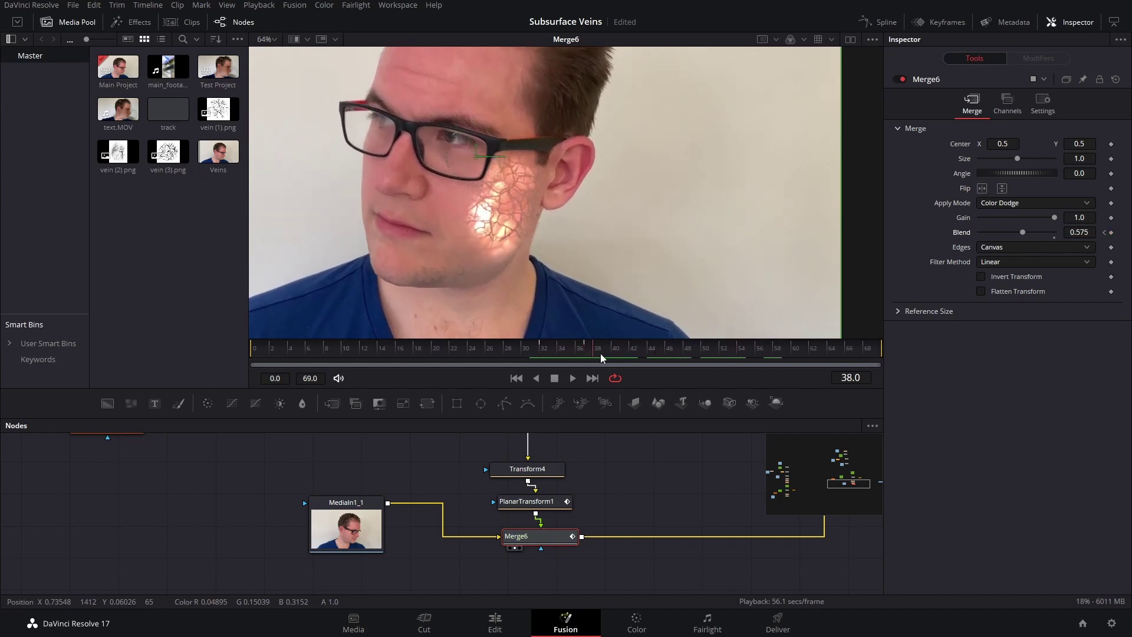
Zoom out and pan the node graph toward the other vein layer's nodes
{"action": "scroll", "coordinate": [631, 215], "scroll_direction": "down", "scroll_amount": 2}
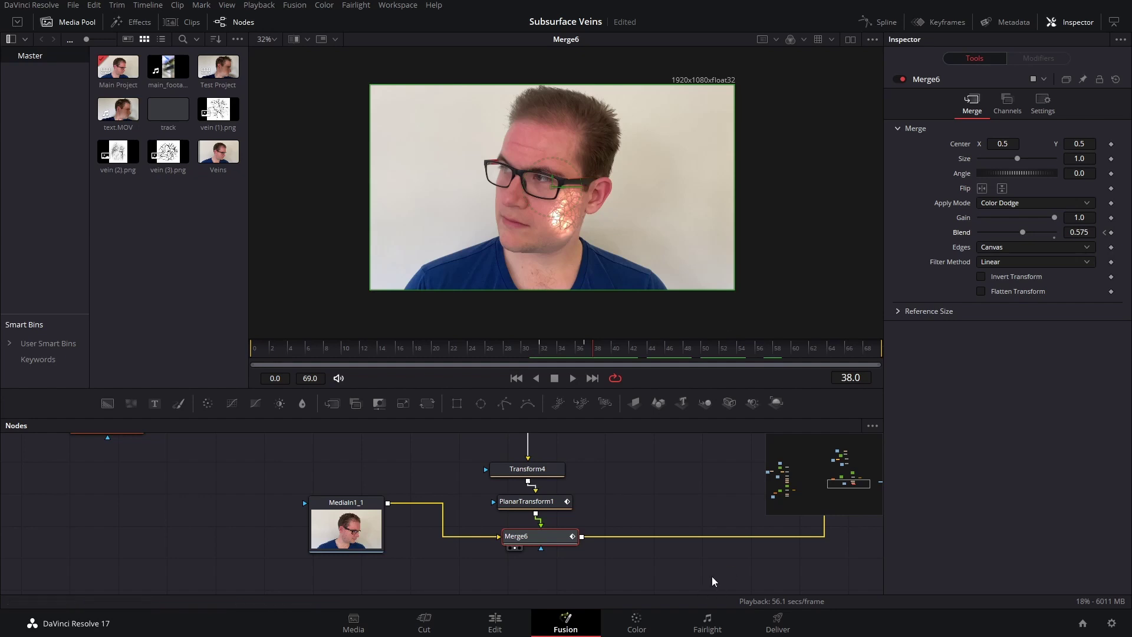
{"action": "scroll", "coordinate": [665, 507], "scroll_direction": "down", "scroll_amount": 6}
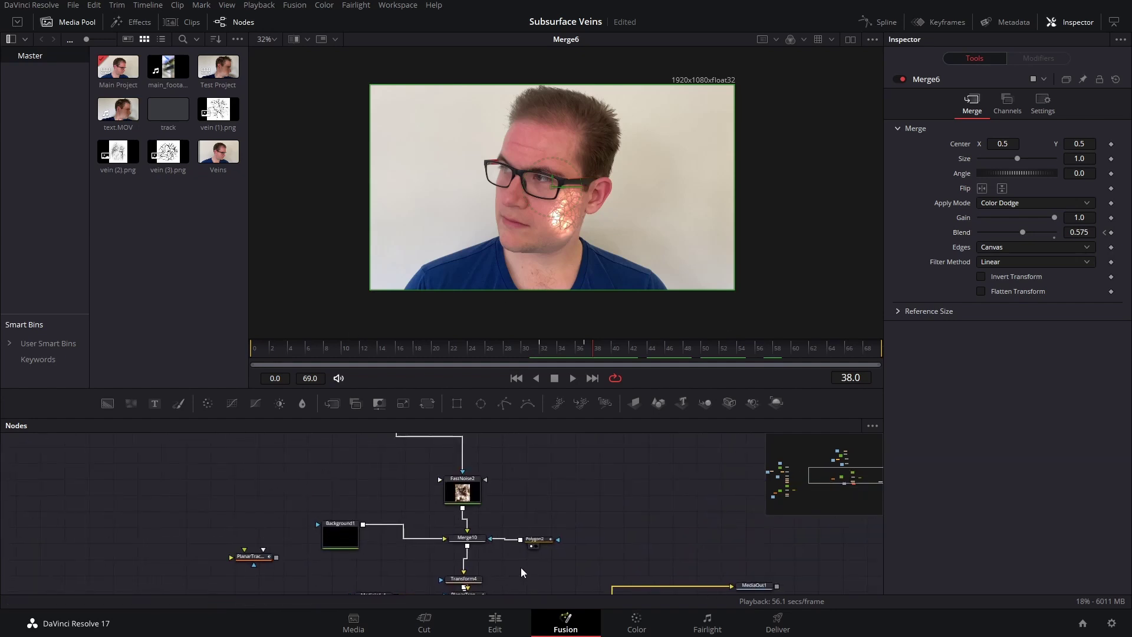
{"action": "left_click_drag", "start_coordinate": [475, 529], "coordinate": [416, 532]}
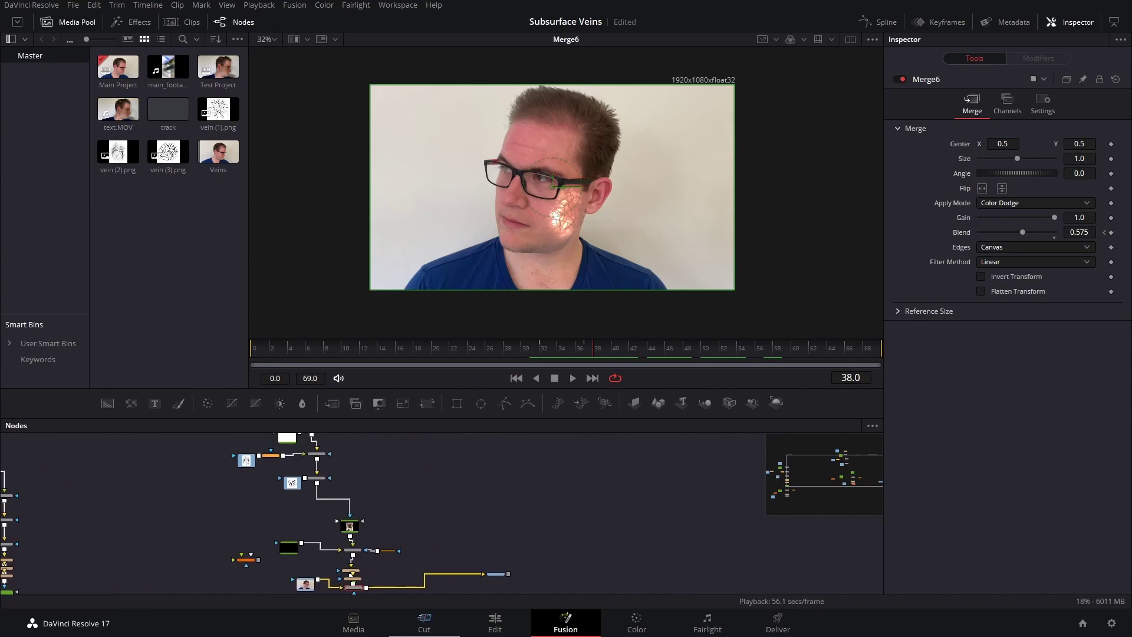